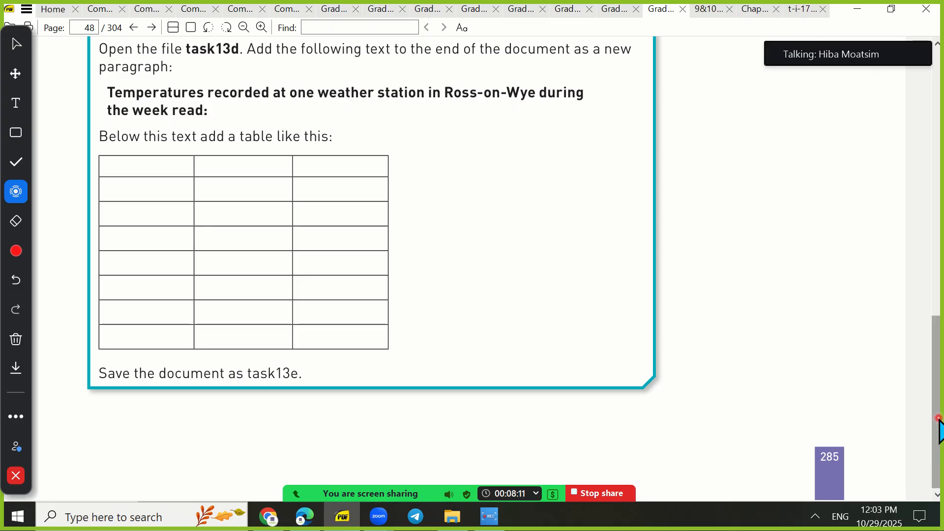
# Go to the Activity 13a box and place check marks above the file names text2.rtf and table2.csv.
pyautogui.moveTo(936, 416); pyautogui.dragTo(937, 126)
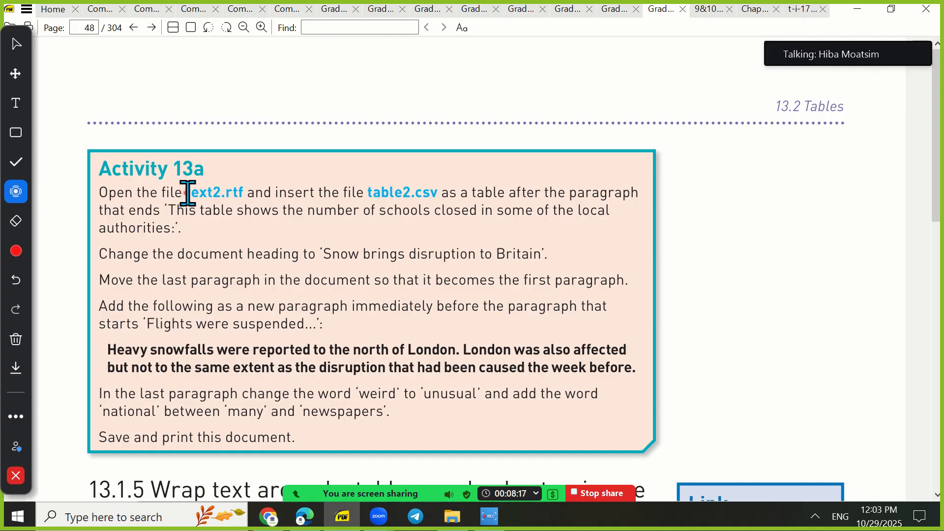
pyautogui.moveTo(187, 192); pyautogui.dragTo(253, 189)
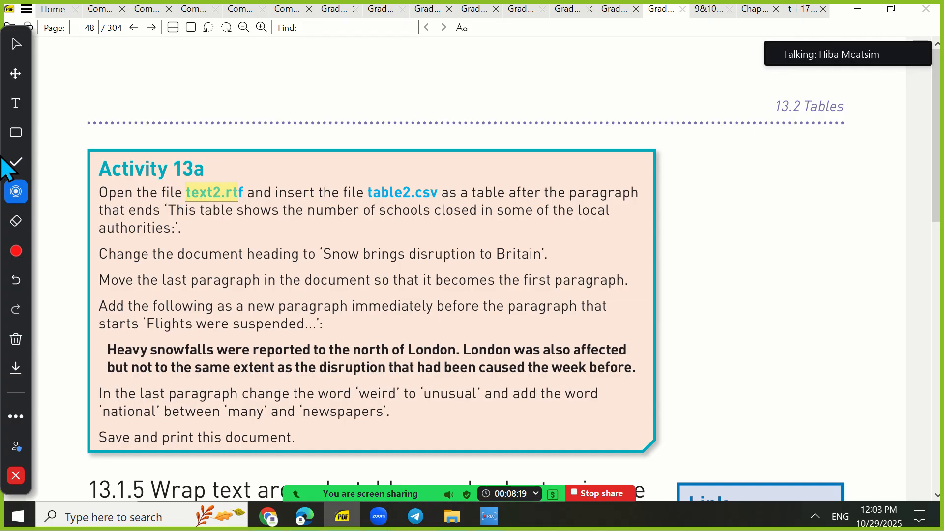
pyautogui.click(14, 163)
pyautogui.click(228, 184)
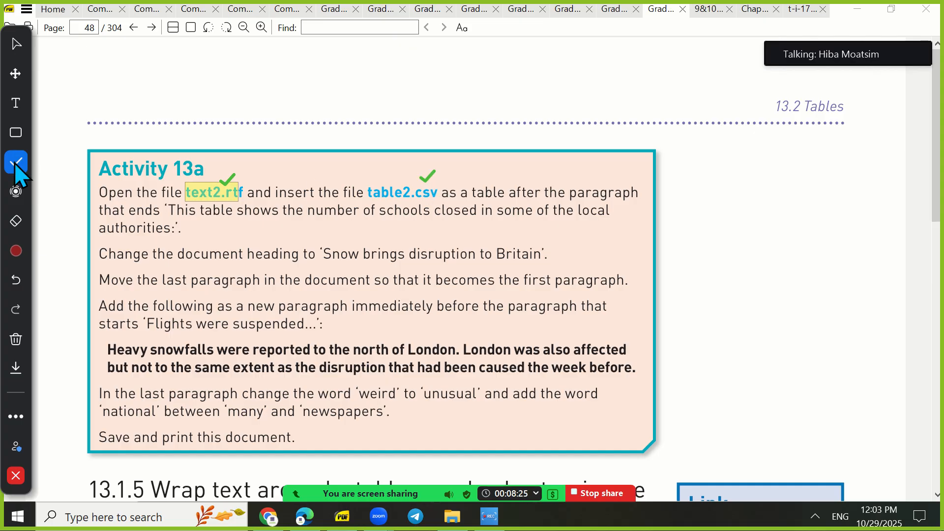
pyautogui.click(16, 192)
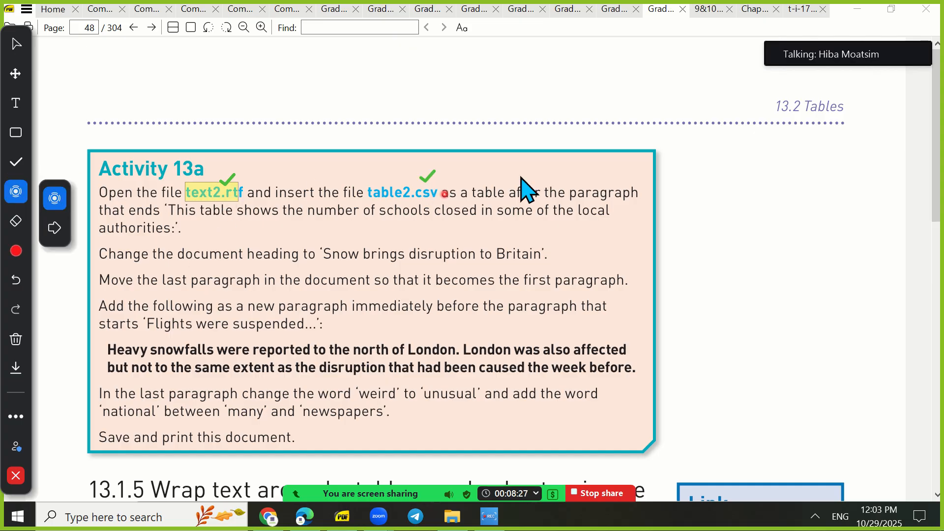
# Examine the first Activity 13a instruction for the file to insert as a table and the sentence it must follow.
pyautogui.click(212, 190)
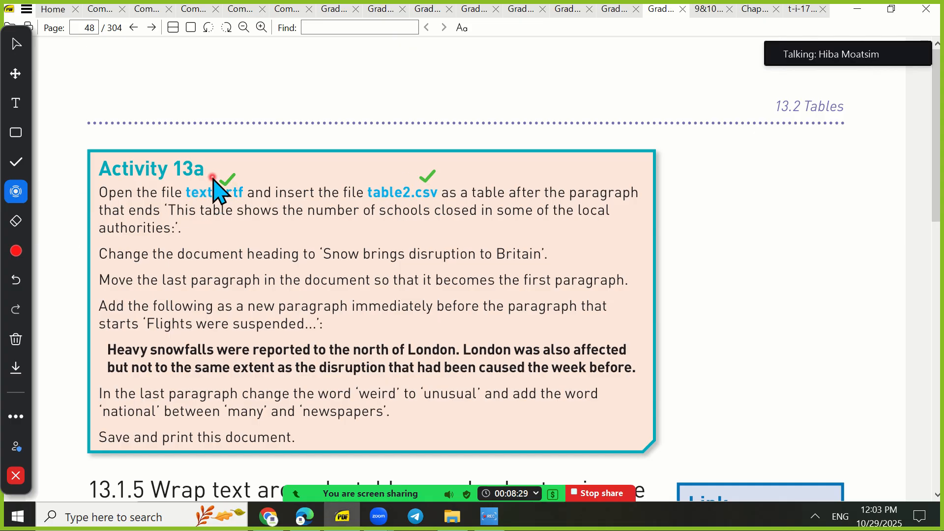
pyautogui.click(331, 191)
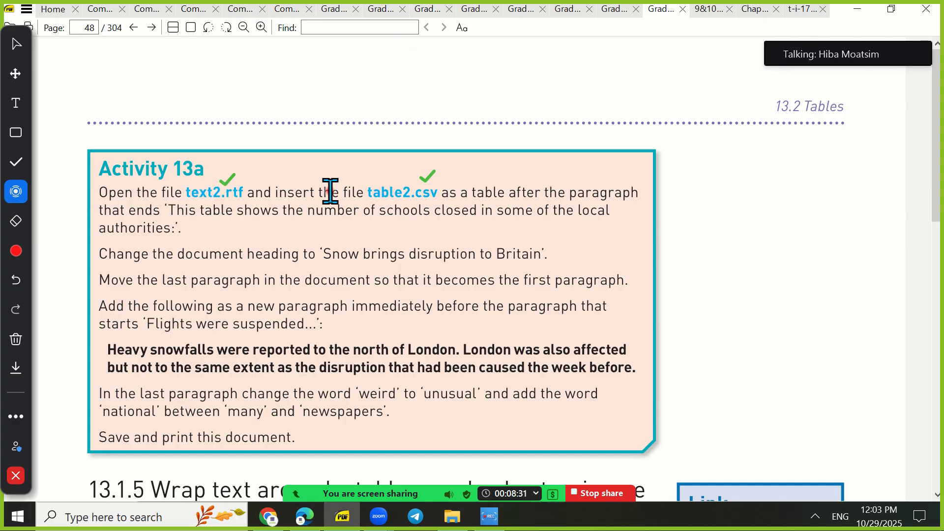
pyautogui.moveTo(393, 192); pyautogui.dragTo(428, 190)
pyautogui.click(408, 192)
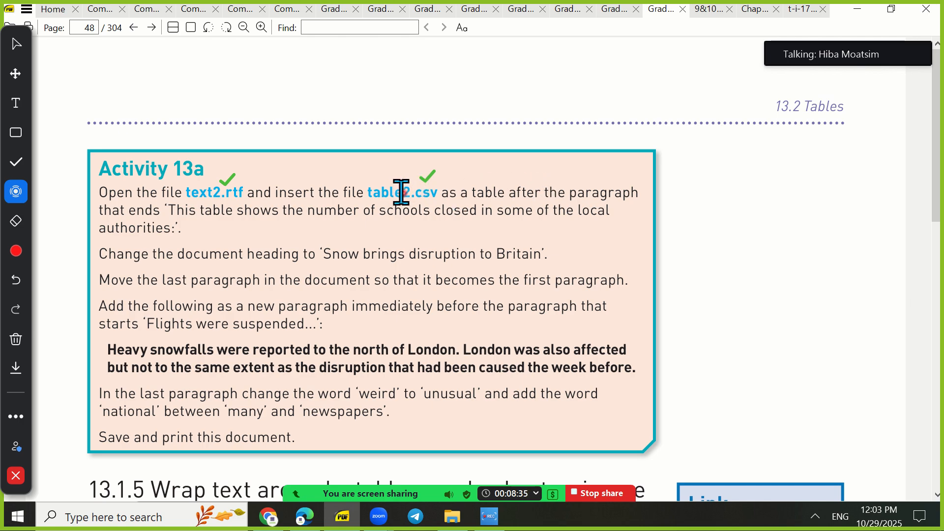
pyautogui.moveTo(401, 192); pyautogui.dragTo(505, 192)
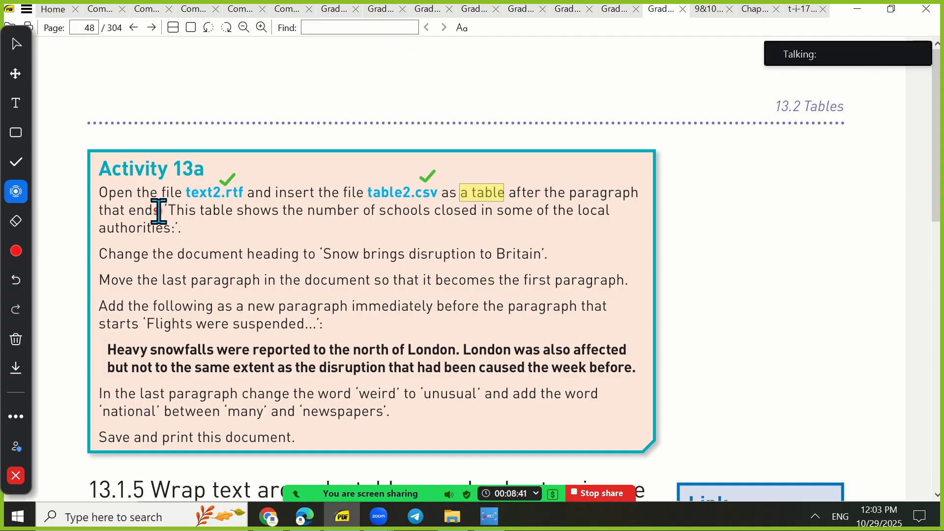
pyautogui.moveTo(169, 210); pyautogui.dragTo(170, 229)
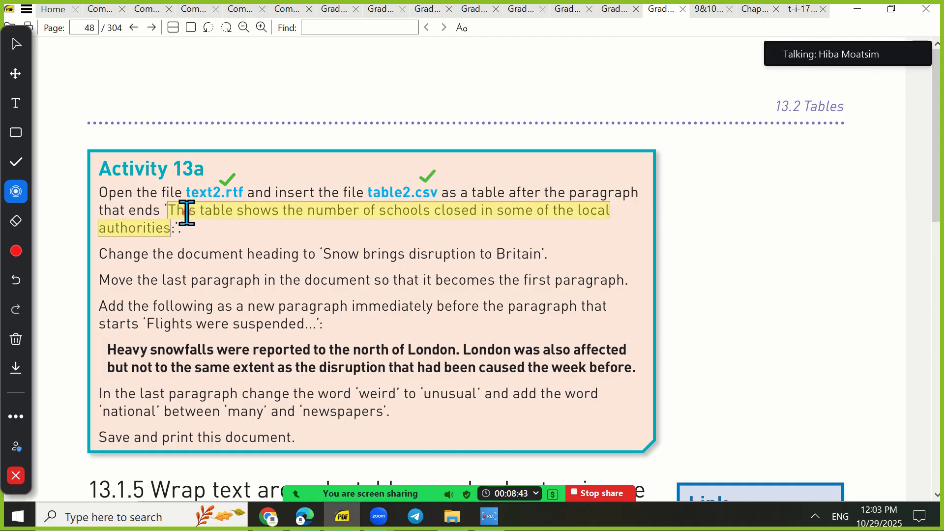
pyautogui.click(233, 224)
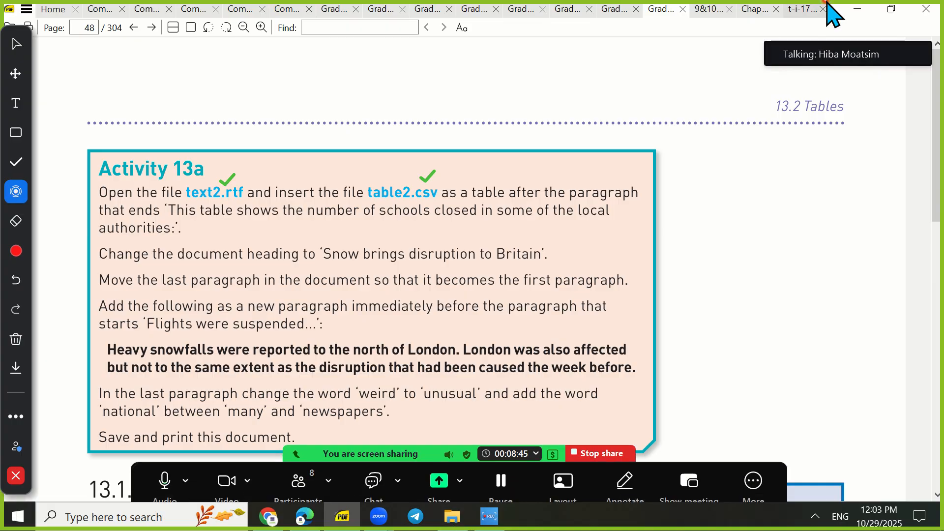
# Minimize the PDF, move the annotation toolbar off the desktop folders and open the Chapter 13 folder.
pyautogui.click(862, 8)
pyautogui.click(860, 12)
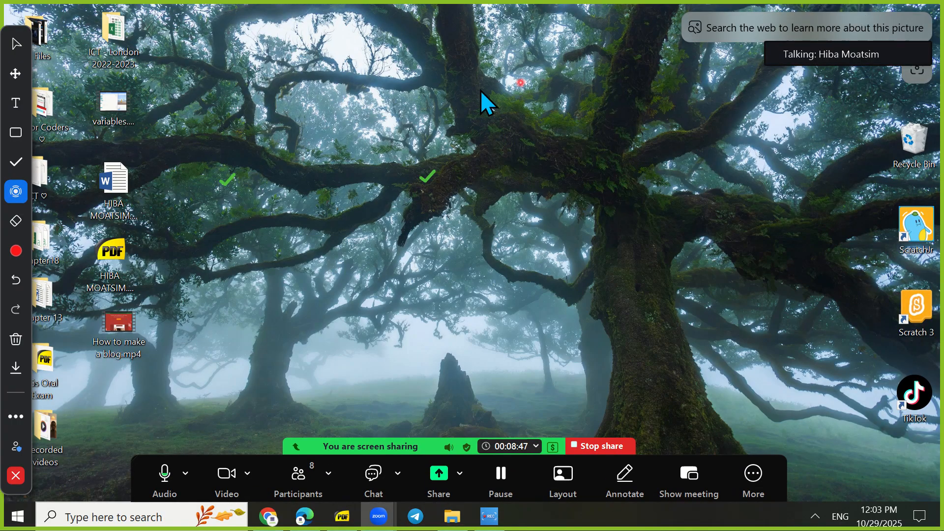
pyautogui.moveTo(30, 375)
pyautogui.mouseDown()
pyautogui.moveTo(595, 337)
pyautogui.moveTo(927, 329)
pyautogui.mouseUp()
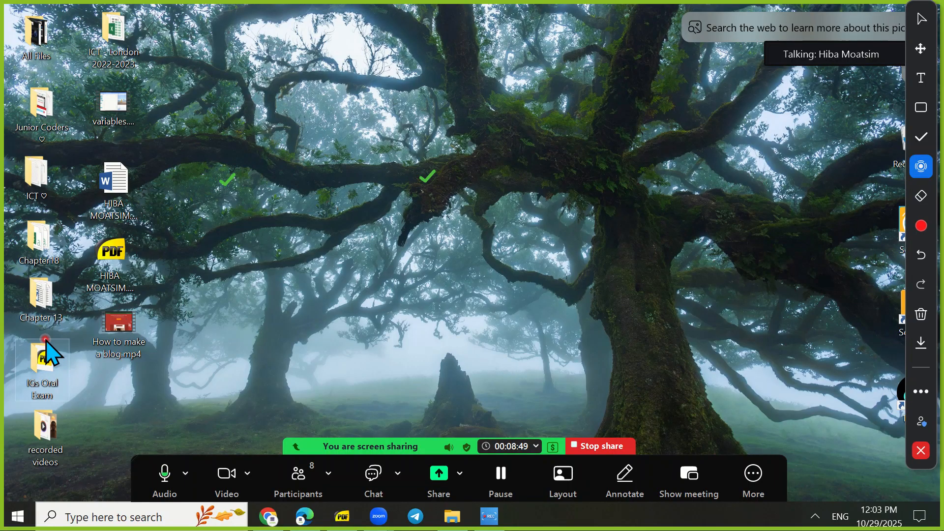
pyautogui.doubleClick(47, 300)
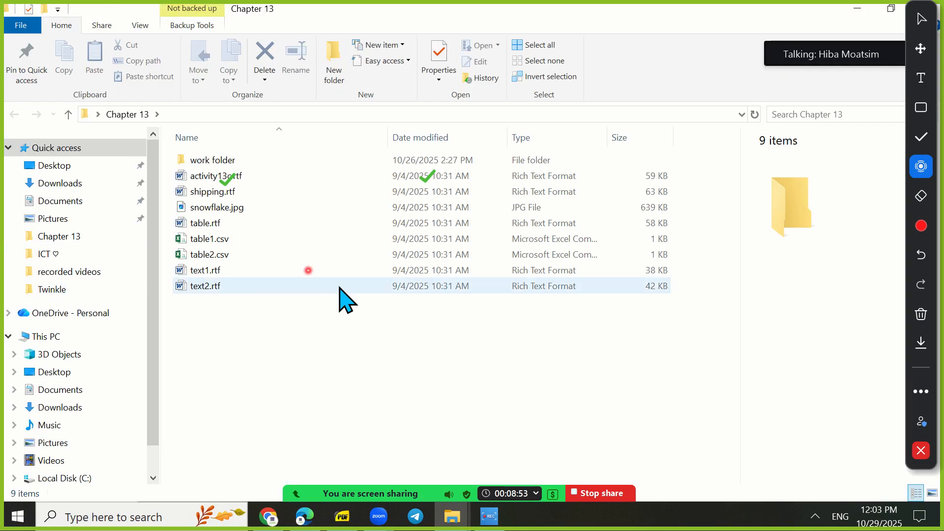
# Clear the check mark annotations from the screen and open text2.rtf from the Chapter 13 folder in Word.
pyautogui.click(920, 315)
pyautogui.click(881, 329)
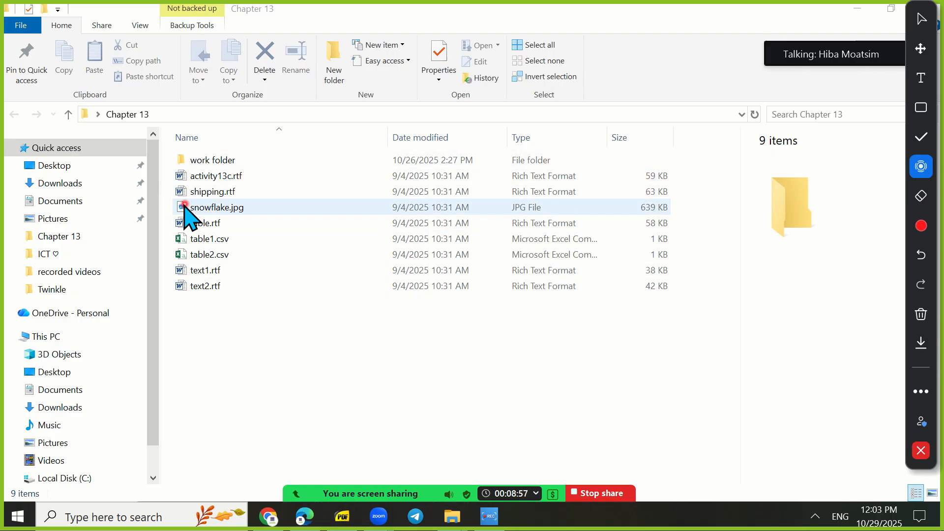
pyautogui.doubleClick(196, 287)
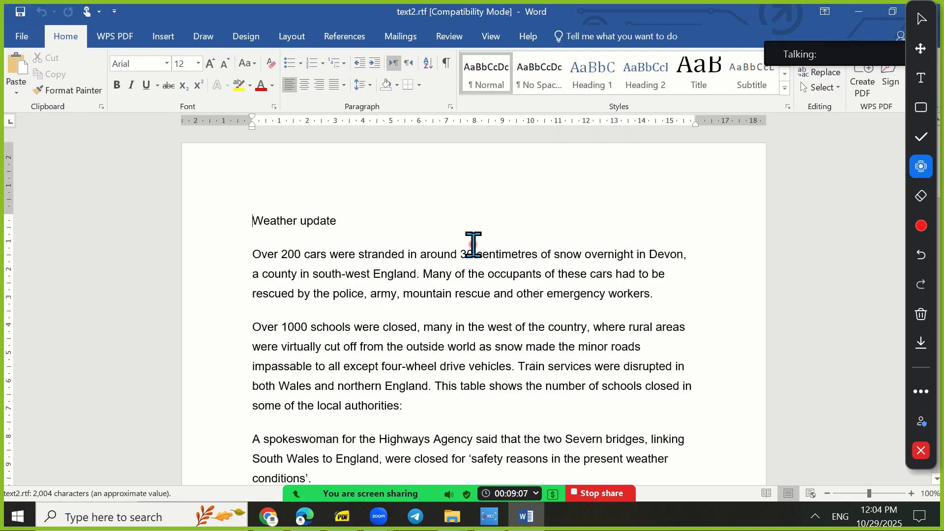
# Skim text2.rtf and check the Activity 13a instruction in the PDF for the file to insert and its insertion point.
pyautogui.scroll(-5, 368, 316)
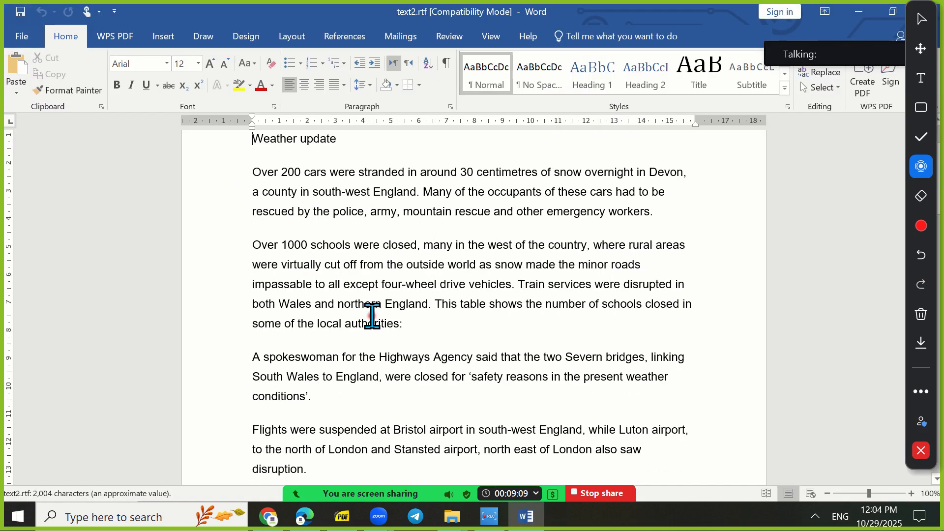
pyautogui.scroll(3, 371, 316)
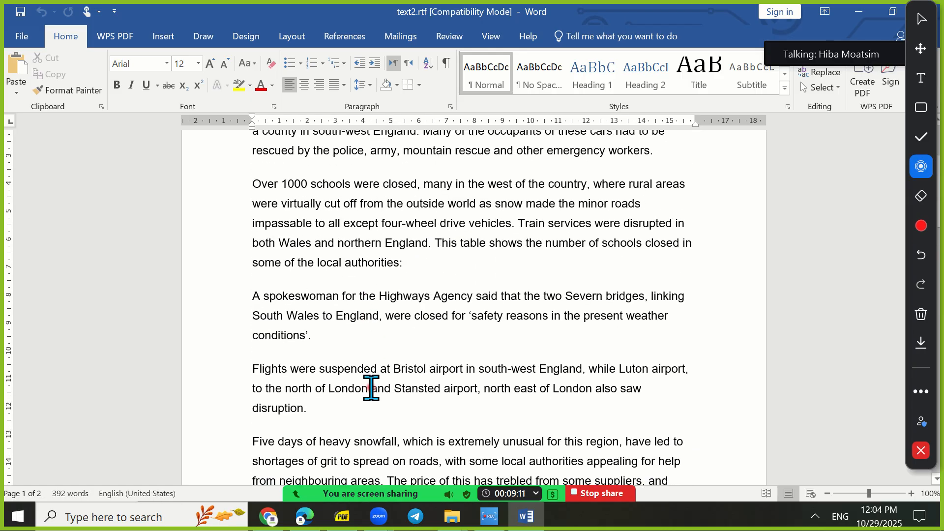
pyautogui.click(342, 517)
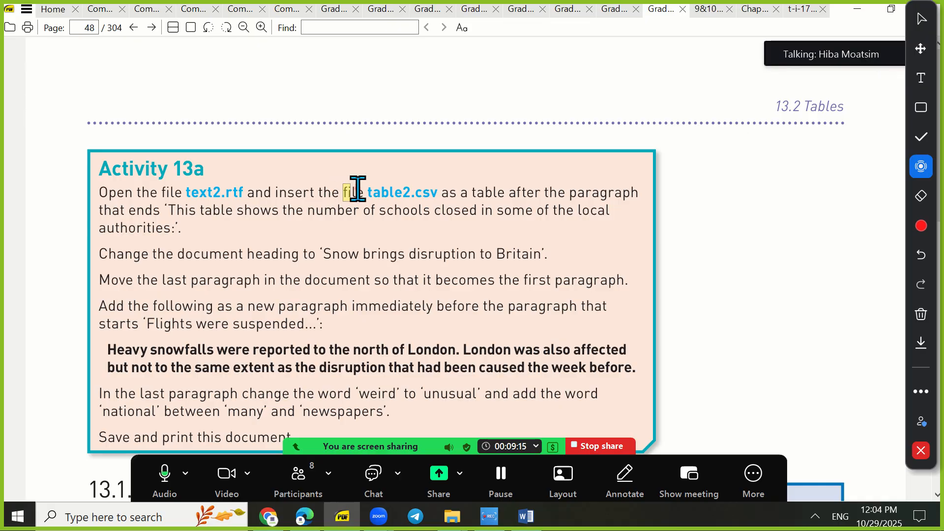
pyautogui.moveTo(358, 190); pyautogui.dragTo(438, 191)
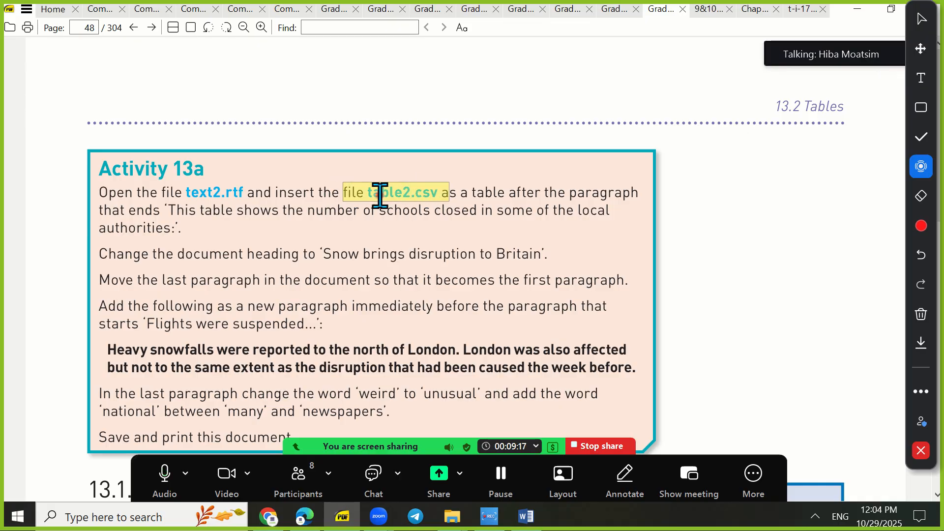
pyautogui.click(418, 192)
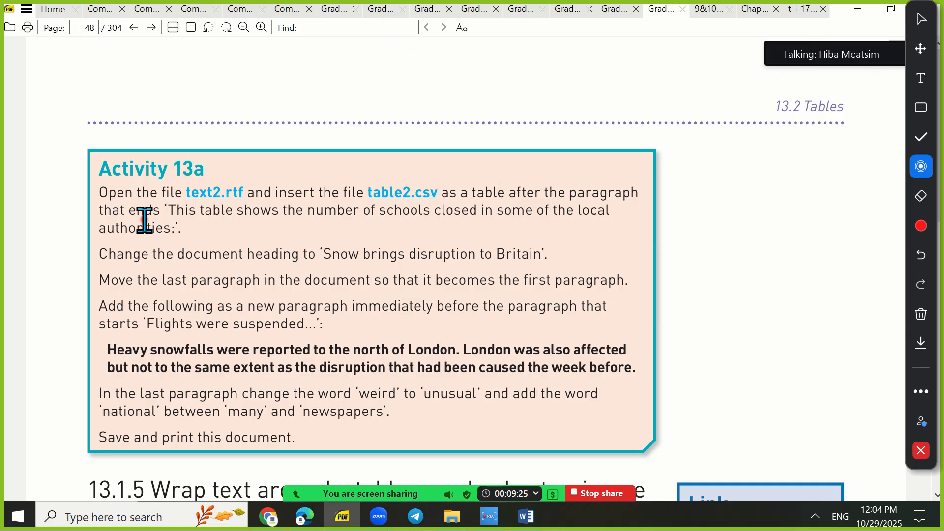
pyautogui.moveTo(168, 207); pyautogui.dragTo(174, 231)
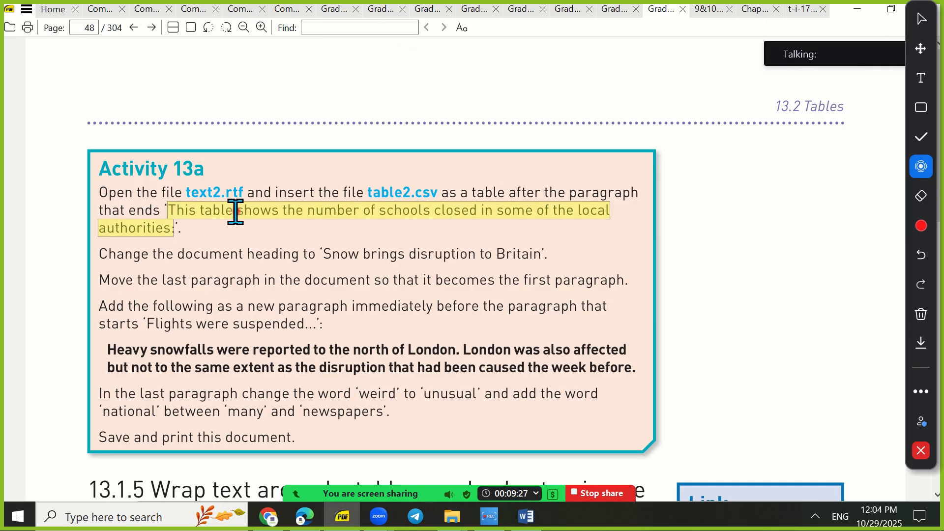
# In the Word document, highlight "This table shows the number of schools closed in some of the local authorities:" in yellow and add an empty paragraph below it.
pyautogui.click(526, 516)
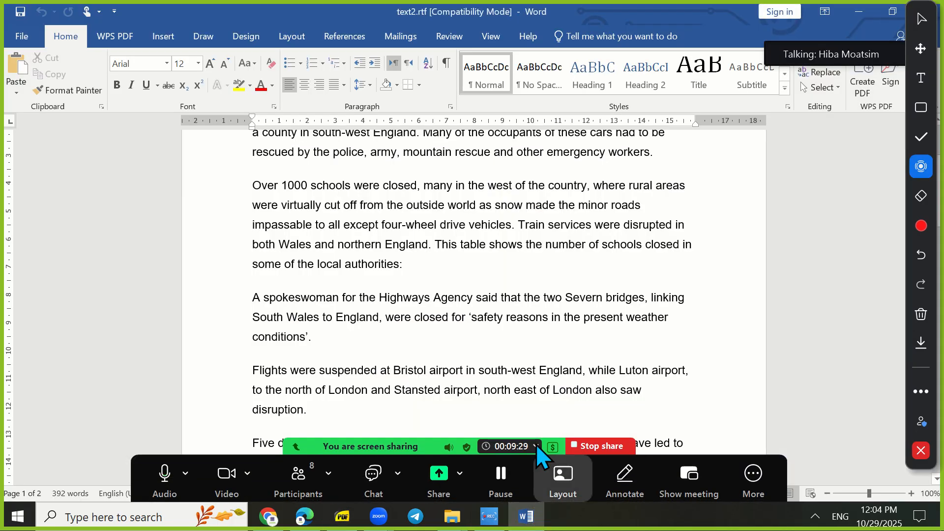
pyautogui.scroll(1, 345, 218)
pyautogui.scroll(-3, 344, 218)
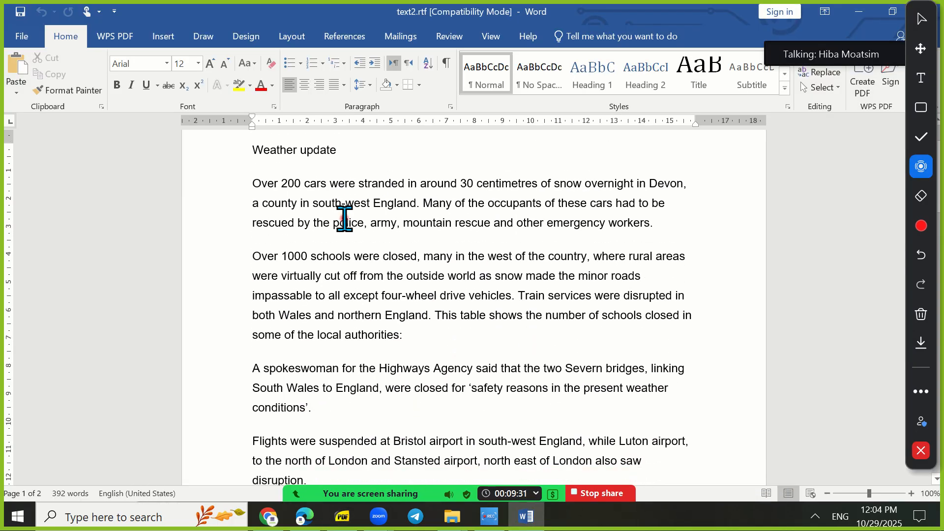
pyautogui.scroll(-8, 344, 218)
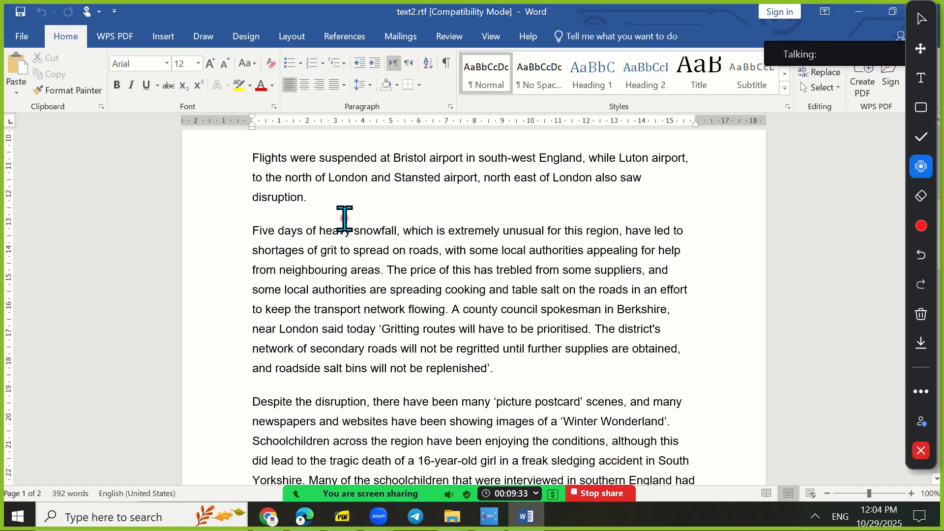
pyautogui.scroll(8, 345, 217)
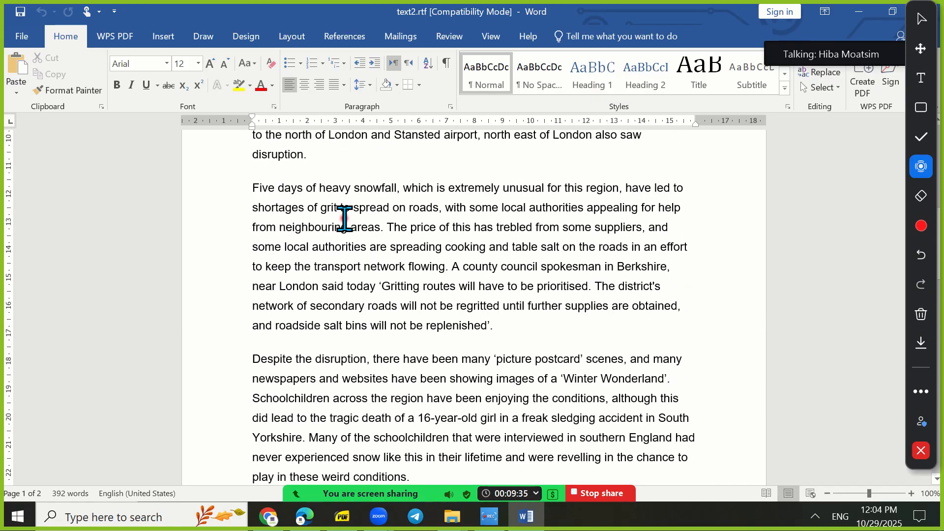
pyautogui.scroll(1, 464, 230)
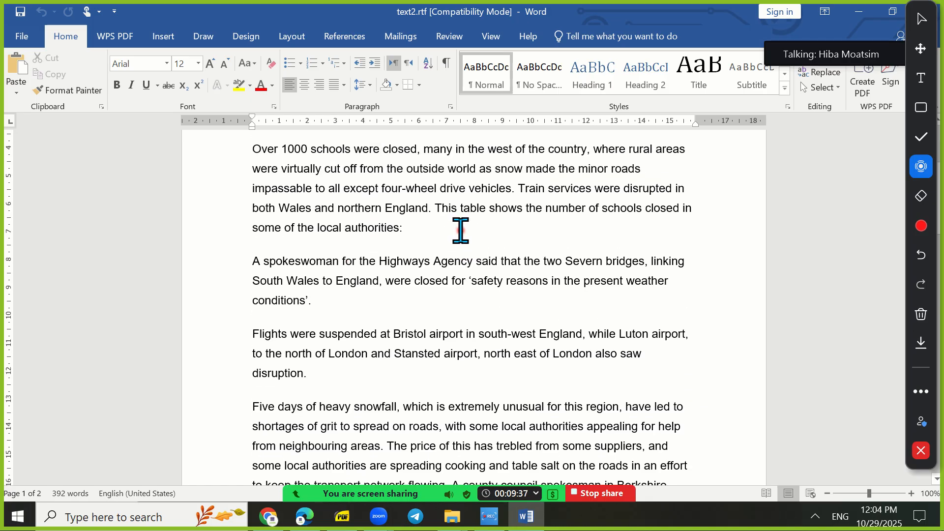
pyautogui.keyDown('ctrl'); pyautogui.click(436, 210); pyautogui.keyUp('ctrl')
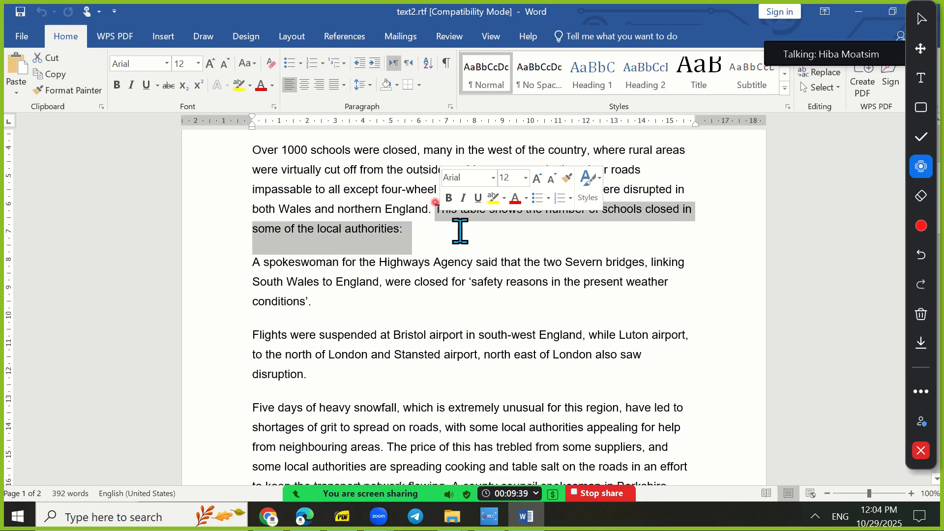
pyautogui.click(239, 86)
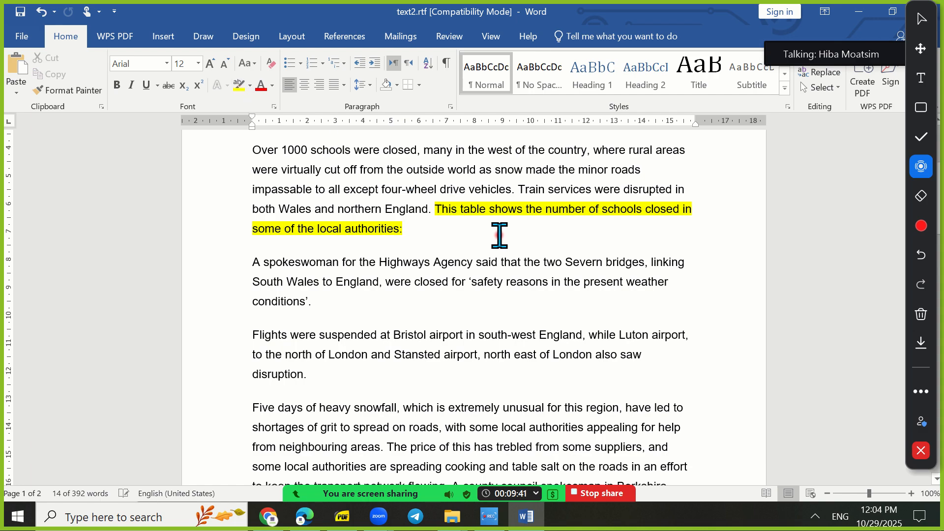
pyautogui.click(443, 228)
pyautogui.press('Return')
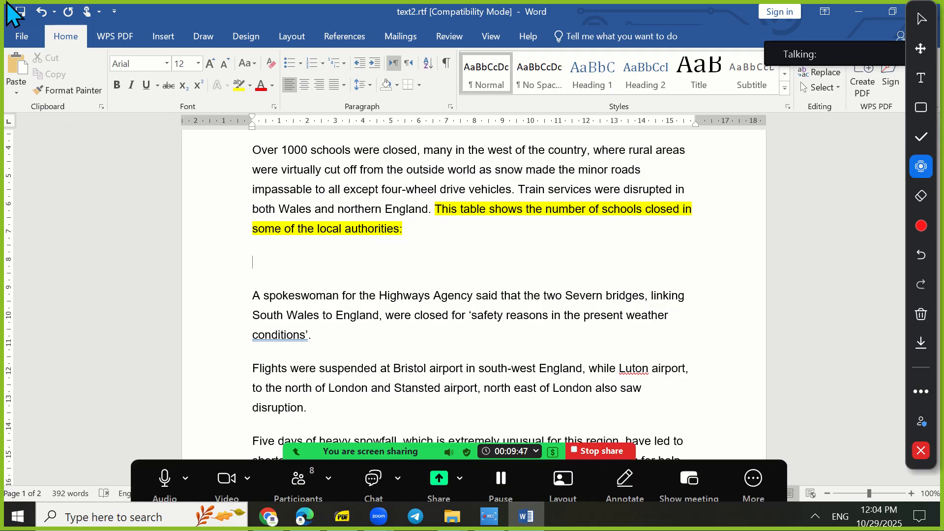
# Browse to the Chapter 13 folder for opening a file in Word, and check the file to insert in the PDF and the meeting participants.
pyautogui.click(24, 39)
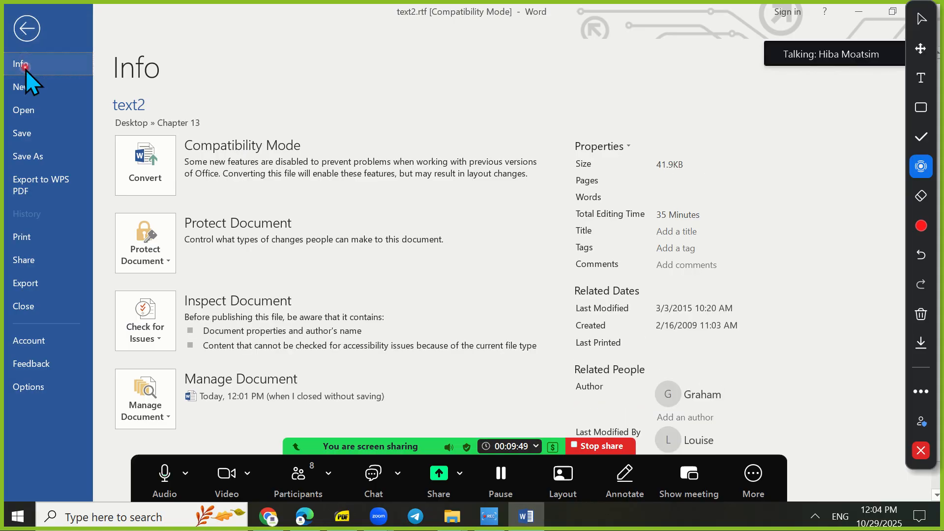
pyautogui.click(41, 109)
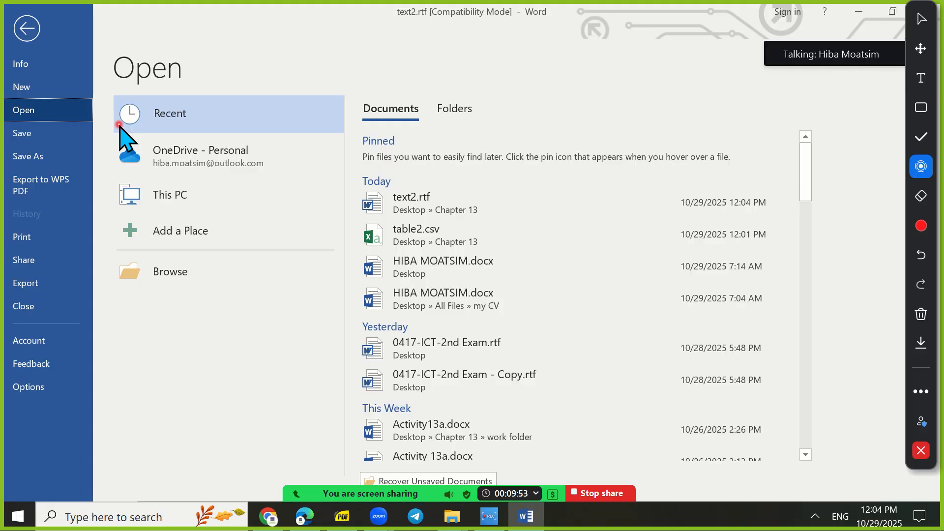
pyautogui.click(169, 270)
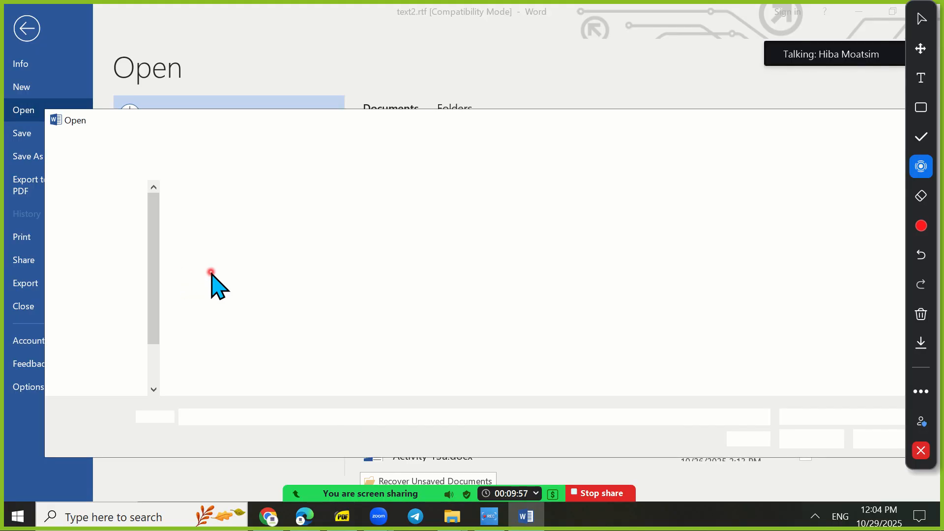
pyautogui.click(342, 517)
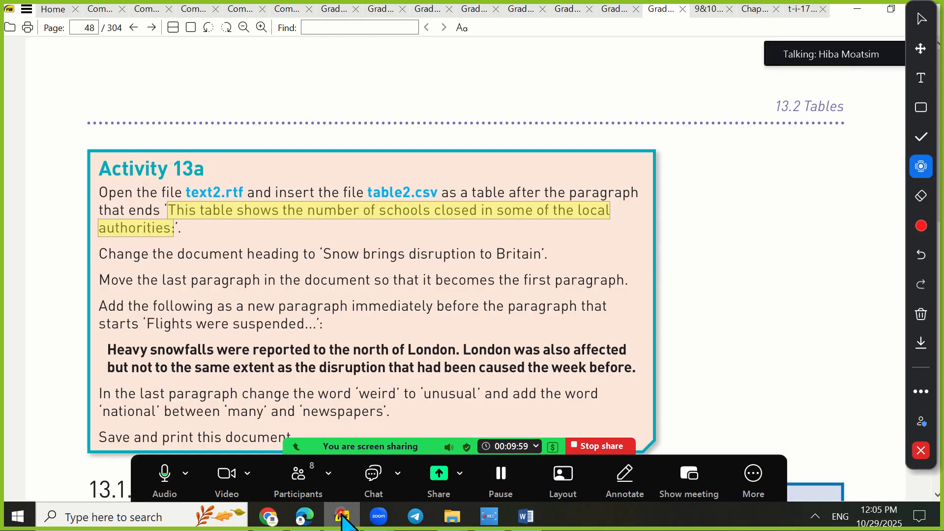
pyautogui.moveTo(374, 191); pyautogui.dragTo(428, 191)
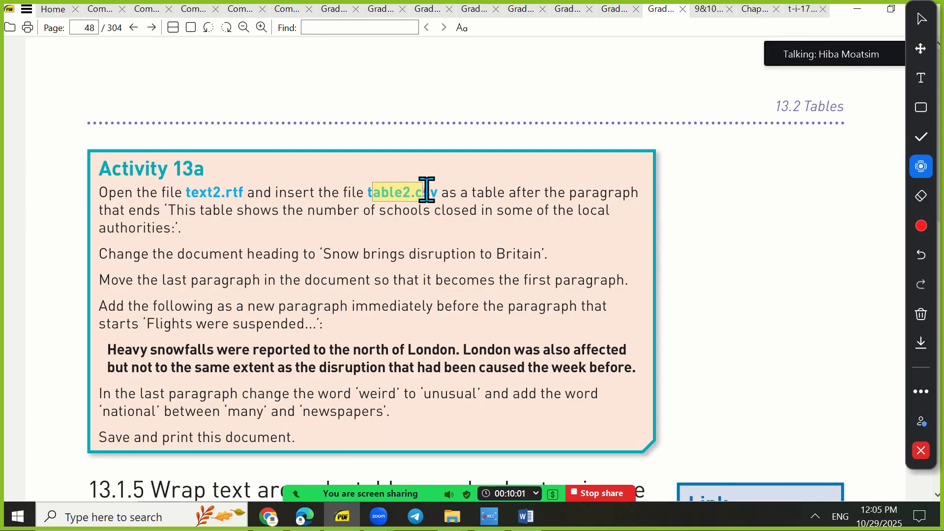
pyautogui.click(858, 9)
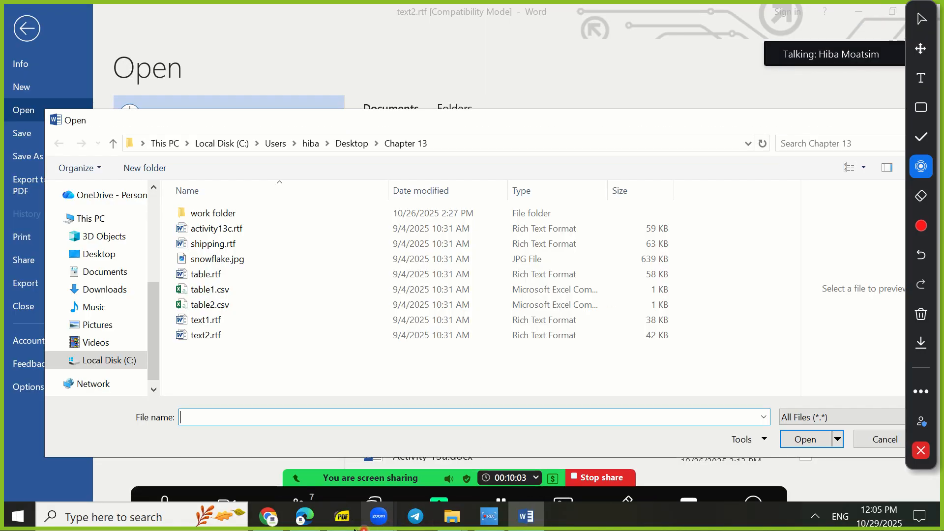
pyautogui.click(297, 479)
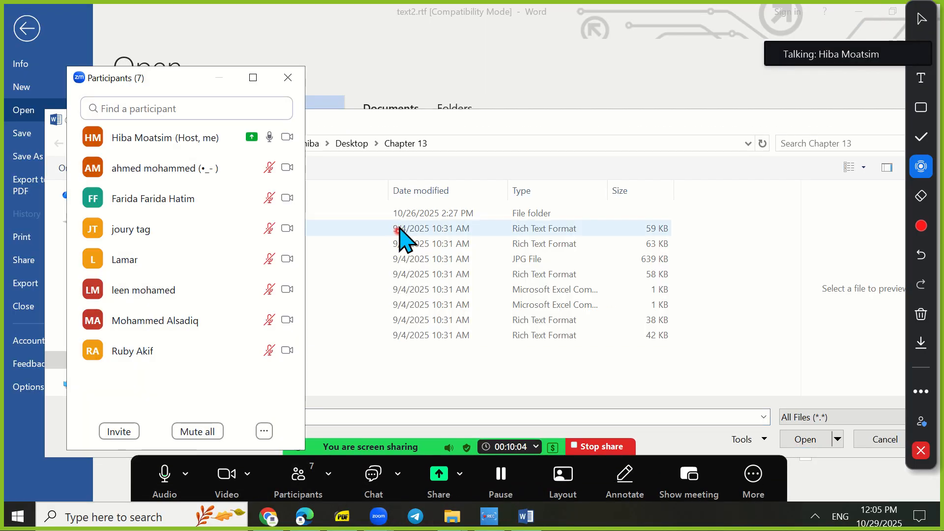
pyautogui.click(298, 82)
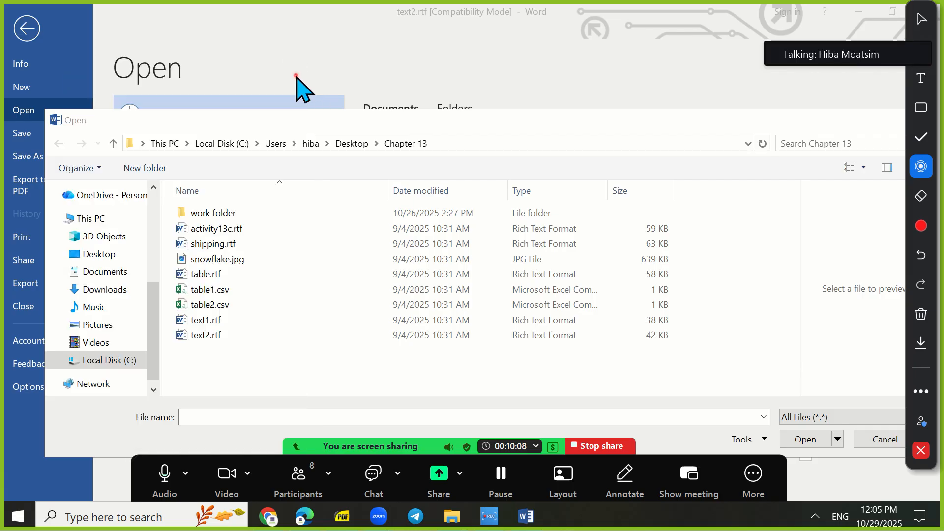
# Select table2.csv in the Chapter 13 file list and outline it with a red annotation rectangle.
pyautogui.click(220, 309)
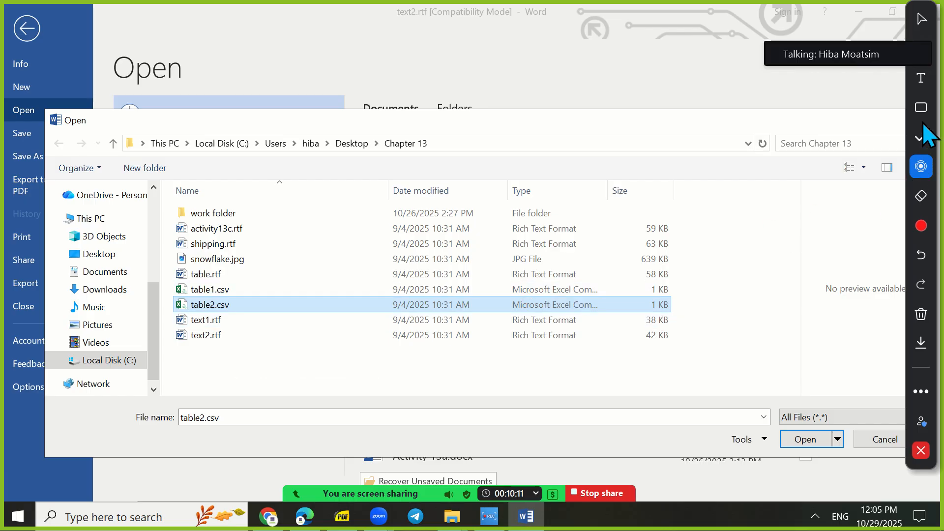
pyautogui.click(921, 109)
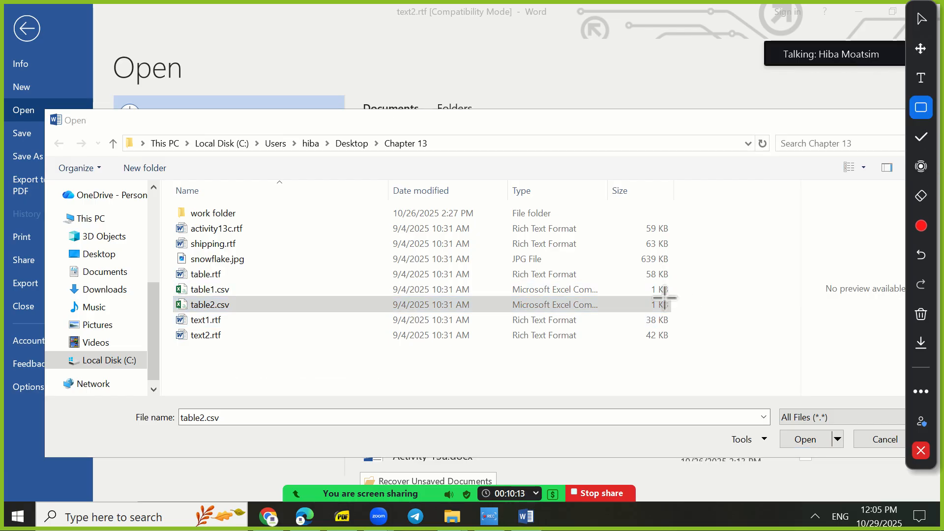
pyautogui.moveTo(677, 293); pyautogui.dragTo(159, 320)
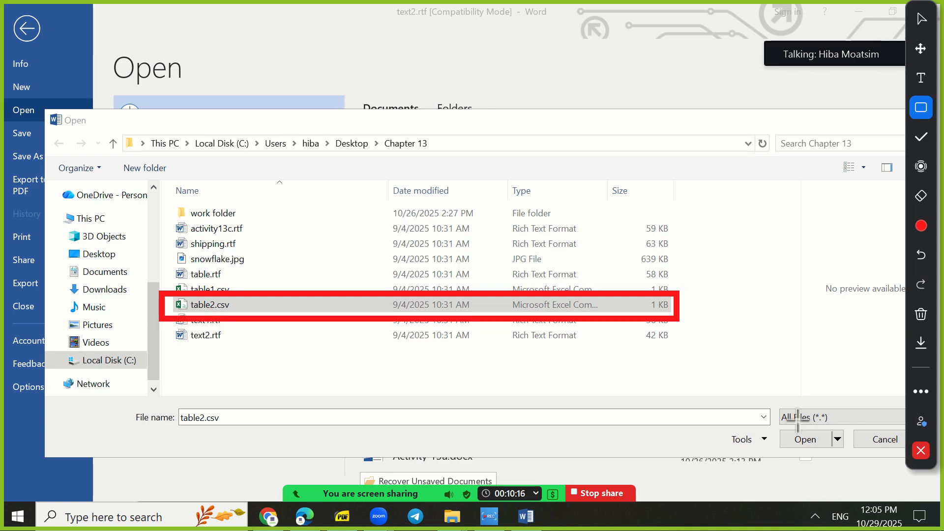
pyautogui.click(921, 167)
# Clear the annotation from the screen and open table2.csv in Word.
pyautogui.click(200, 308)
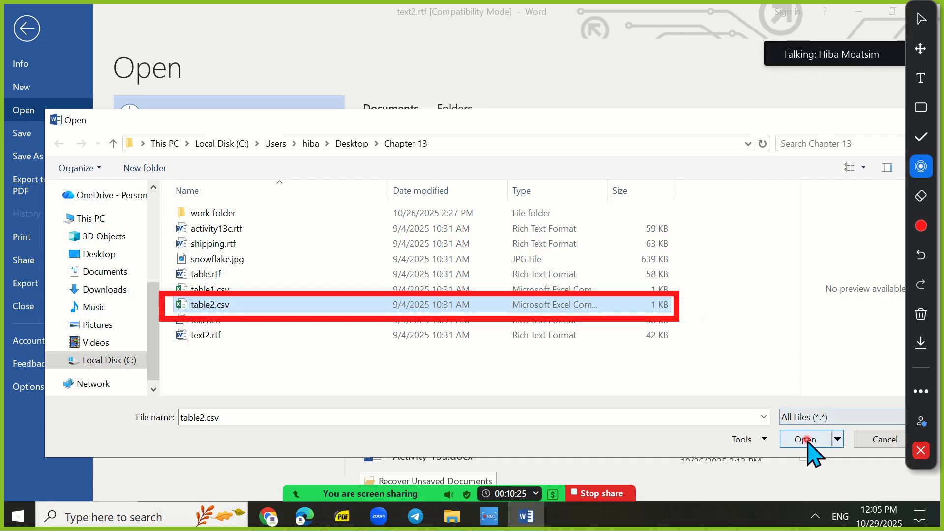
pyautogui.click(921, 314)
pyautogui.click(782, 326)
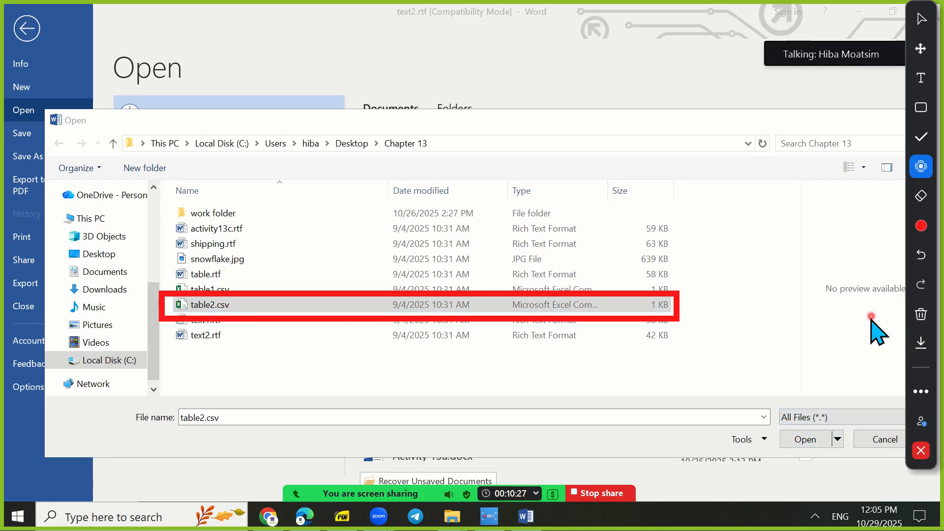
pyautogui.click(799, 439)
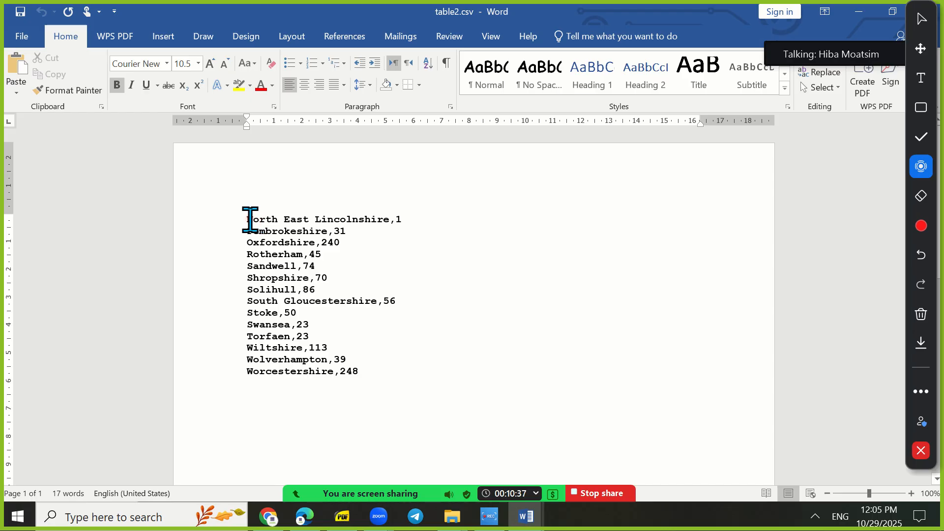
# Select all the comma-separated lines in table2.csv and outline the Insert tab and its Table command with red annotation rectangles.
pyautogui.moveTo(249, 219); pyautogui.dragTo(386, 383)
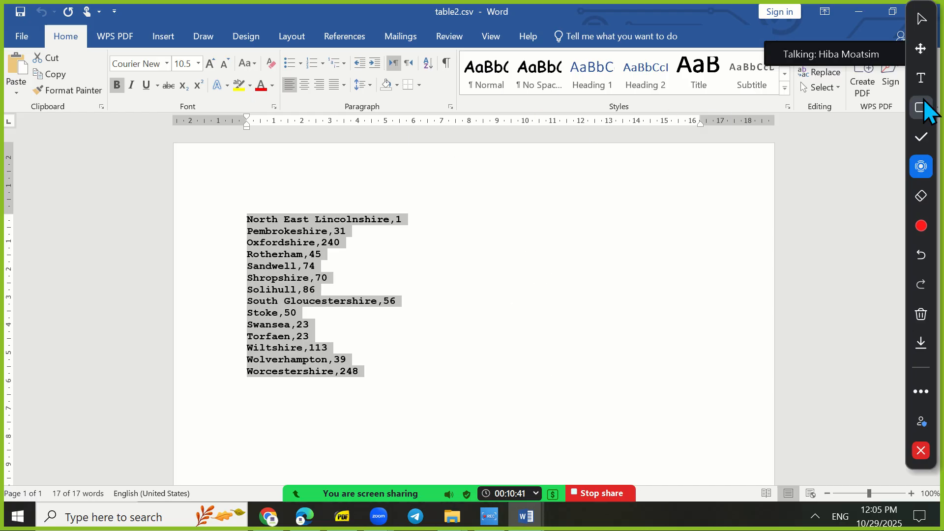
pyautogui.click(923, 105)
pyautogui.moveTo(148, 21); pyautogui.dragTo(183, 51)
pyautogui.click(924, 167)
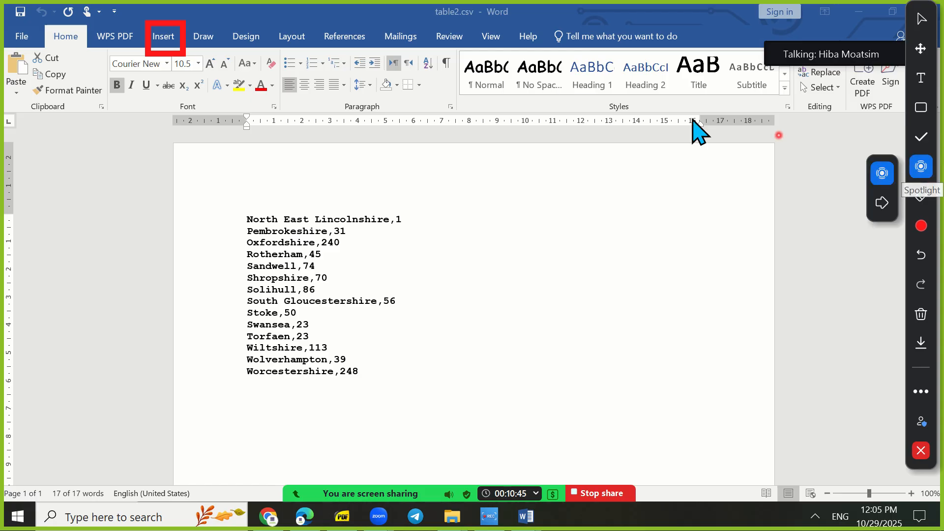
pyautogui.click(161, 37)
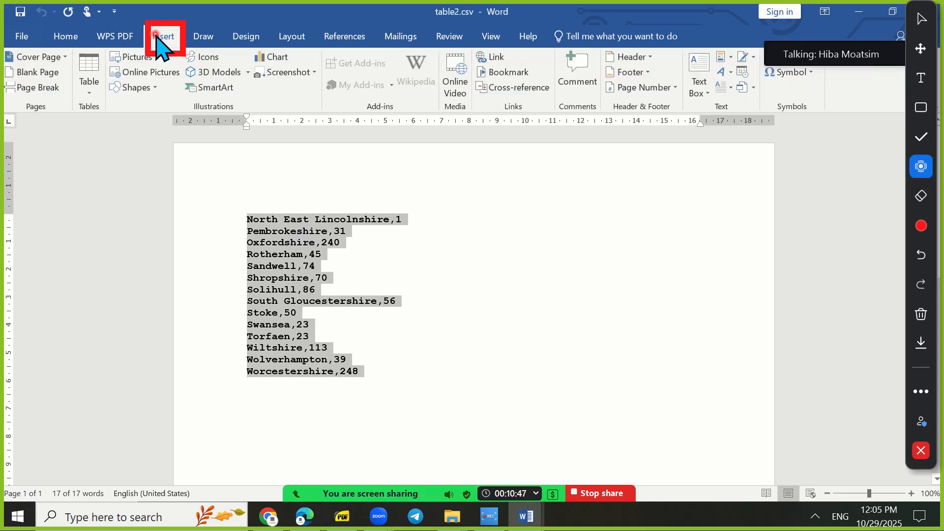
pyautogui.click(920, 107)
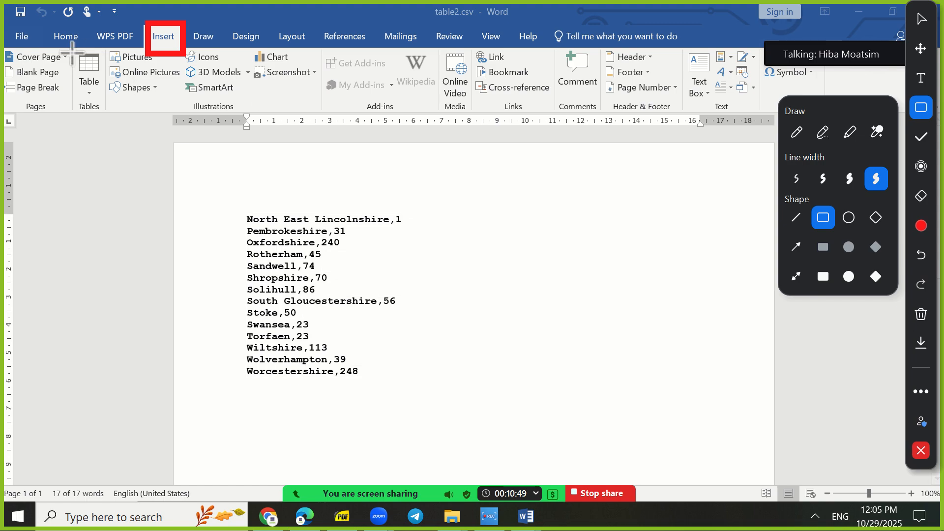
pyautogui.moveTo(64, 49); pyautogui.dragTo(111, 109)
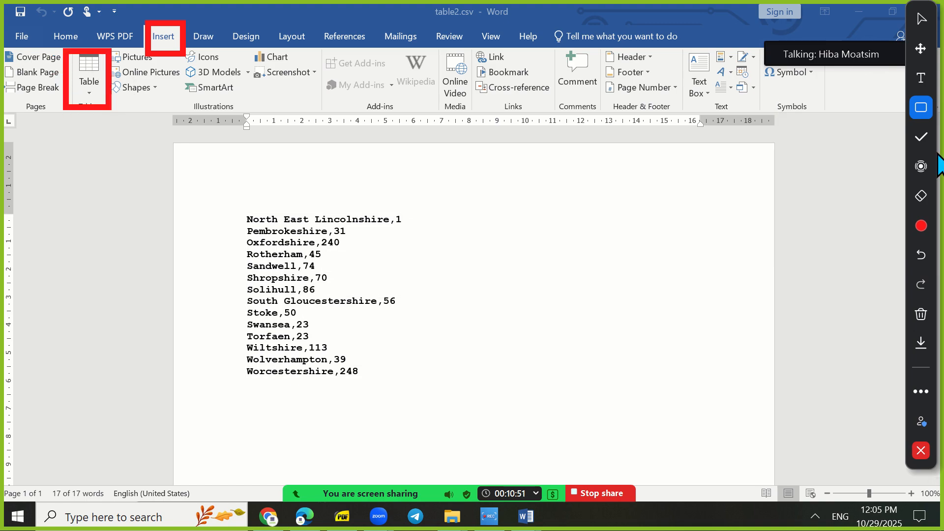
pyautogui.click(921, 166)
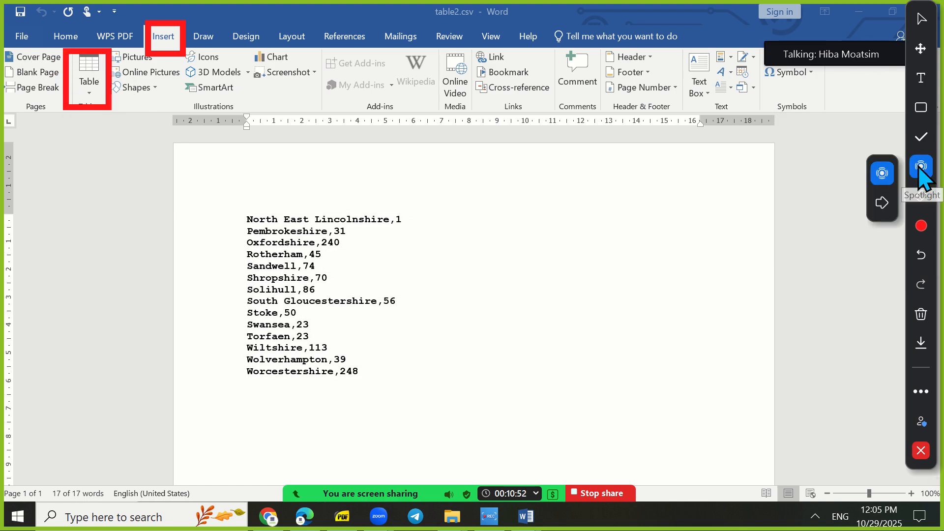
# Convert the selected lines to a table with 2 columns, Auto fixed column width and text separated at commas, and read the new chat message.
pyautogui.click(90, 90)
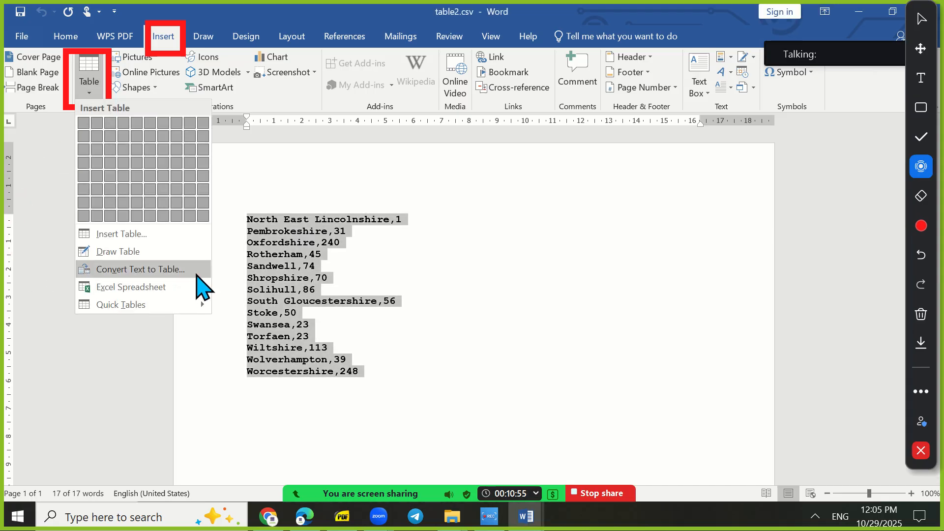
pyautogui.click(176, 269)
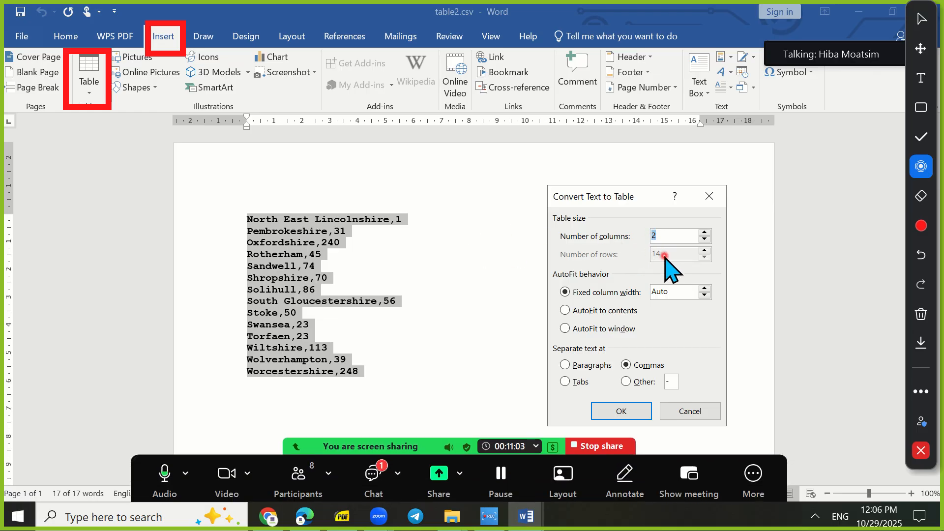
pyautogui.click(361, 479)
pyautogui.click(403, 150)
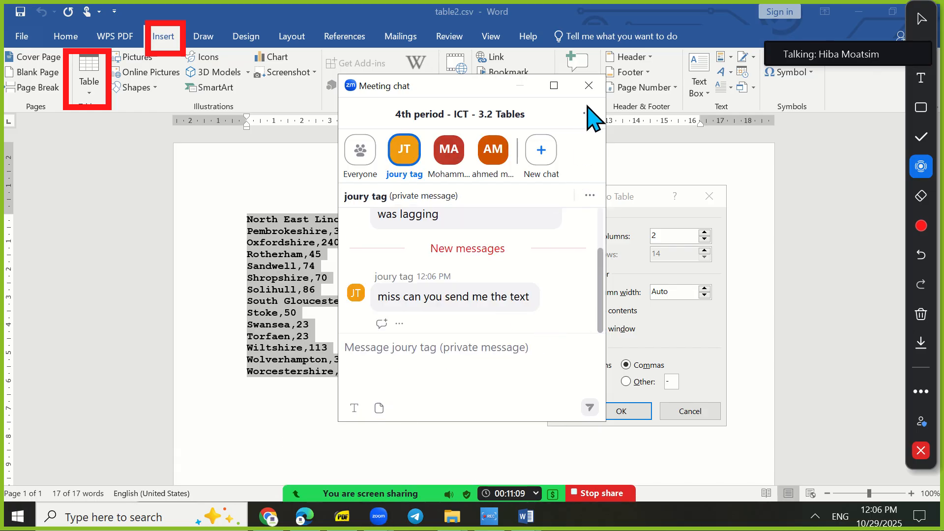
pyautogui.click(588, 85)
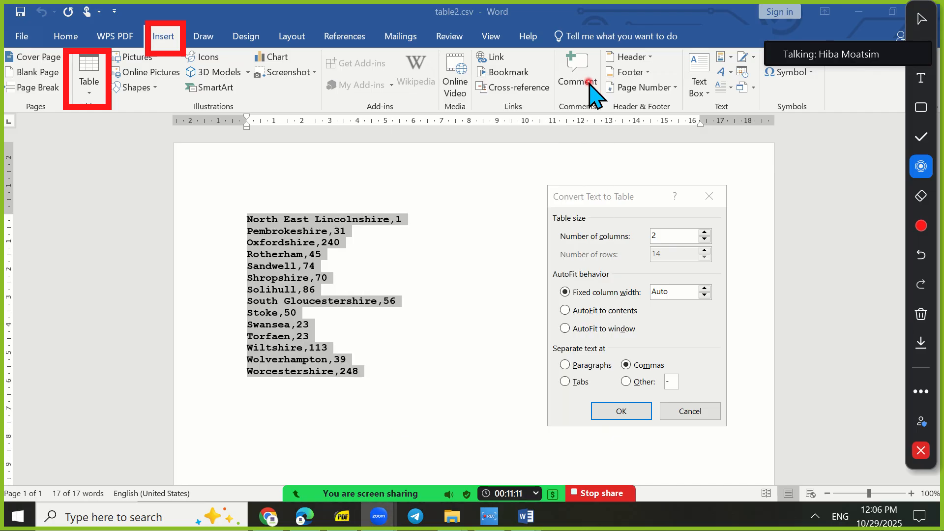
pyautogui.click(606, 201)
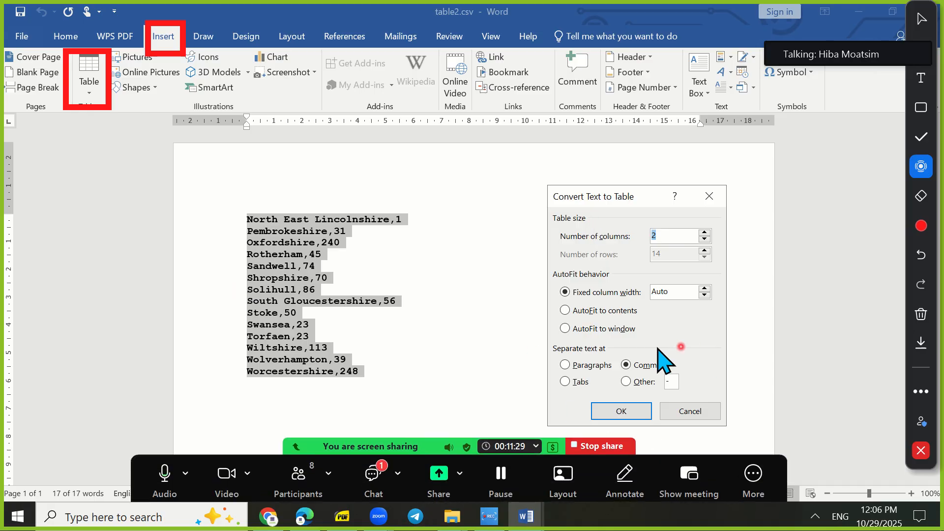
pyautogui.click(638, 412)
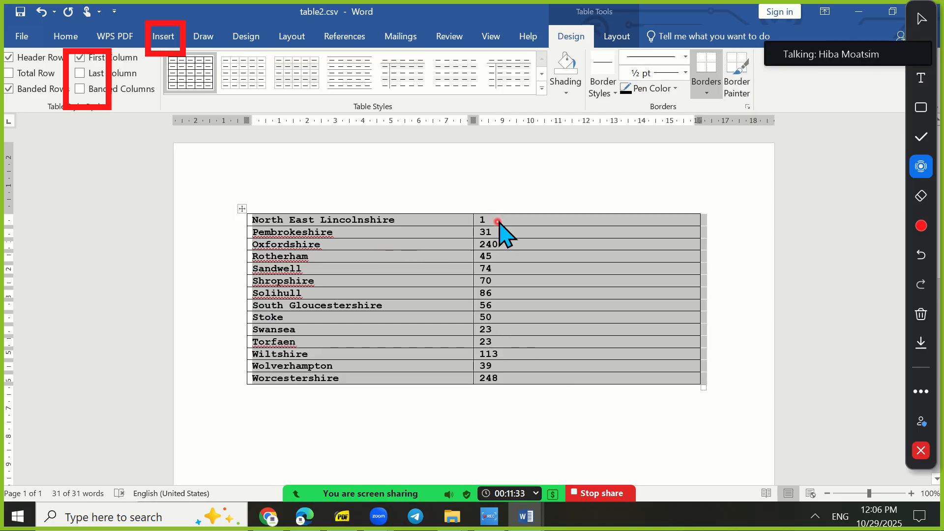
# Review where the Convert Text to Table command is found, without running it again.
pyautogui.click(166, 39)
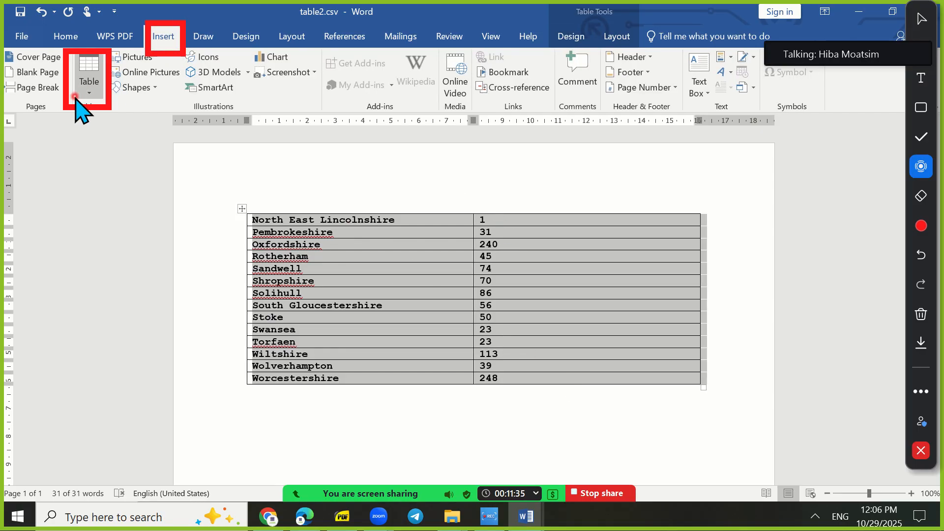
pyautogui.click(91, 89)
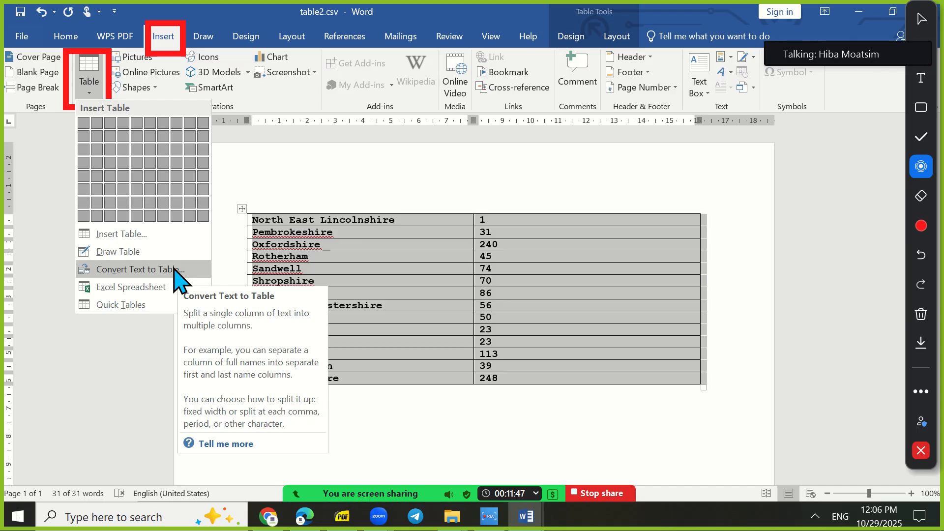
pyautogui.click(643, 230)
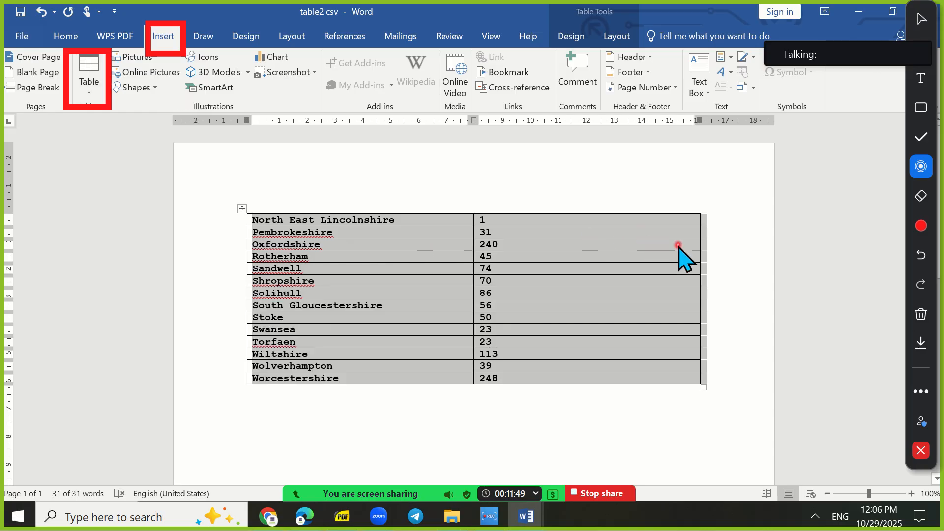
pyautogui.press('Escape')
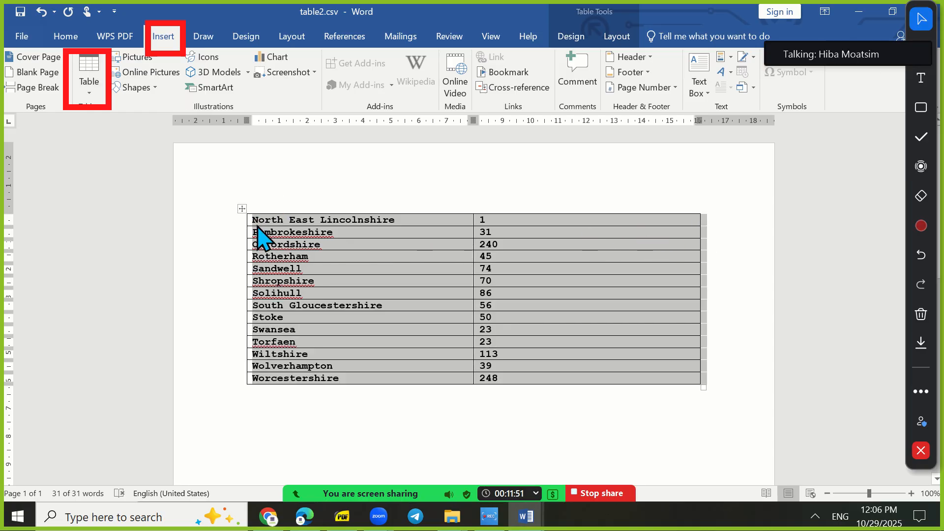
pyautogui.click(259, 236)
pyautogui.rightClick(241, 209)
pyautogui.press('Escape')
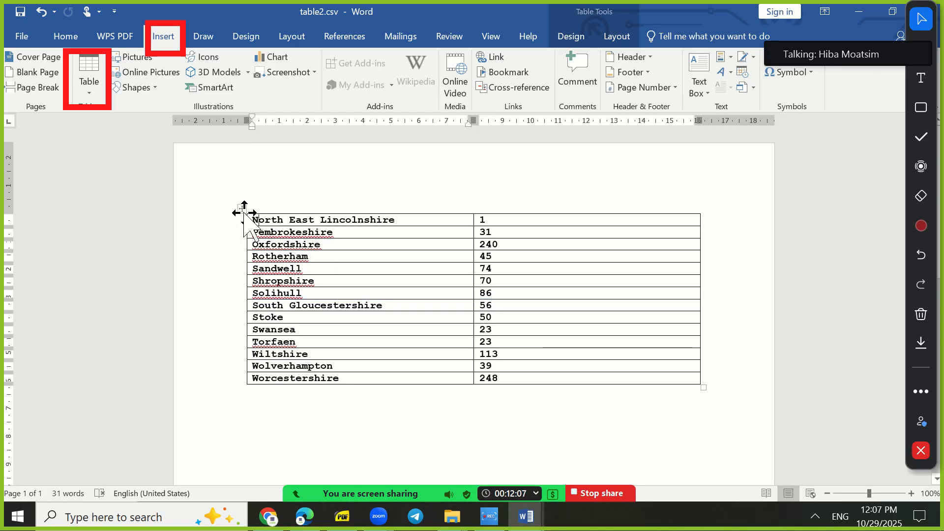
# Outline the table's move handle with a red annotation rectangle and select the whole table.
pyautogui.click(920, 107)
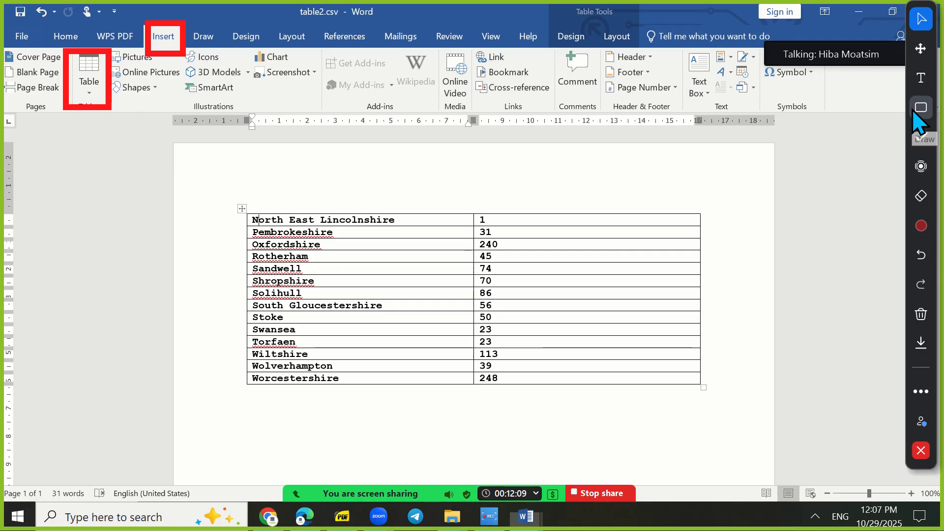
pyautogui.moveTo(226, 198); pyautogui.dragTo(265, 230)
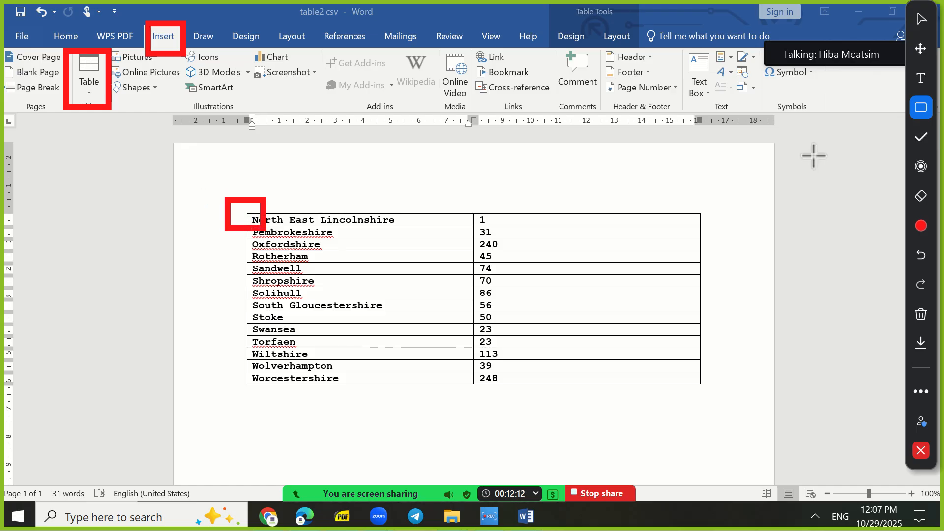
pyautogui.click(921, 166)
pyautogui.click(259, 219)
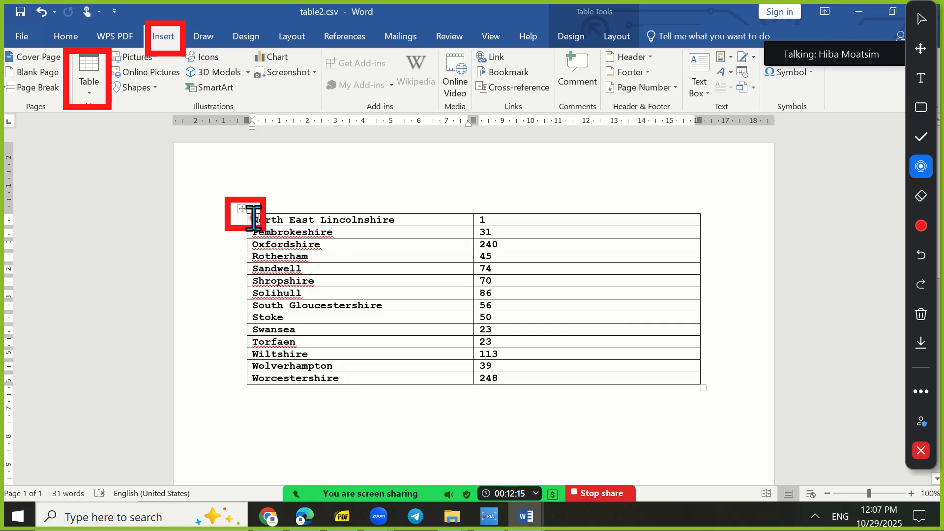
pyautogui.click(244, 210)
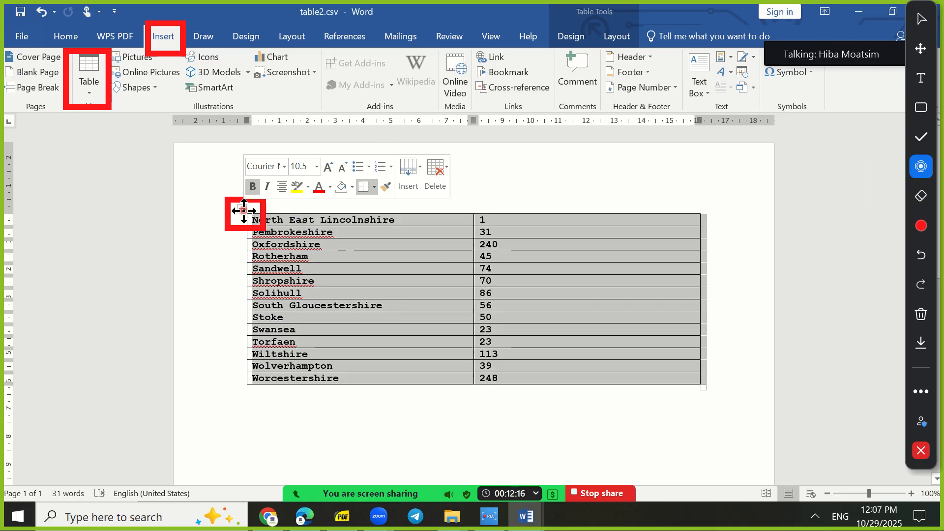
# Copy the selected table from table2.csv into text2.rtf below the highlighted sentence and remove the extra blank line above it.
pyautogui.rightClick(308, 237)
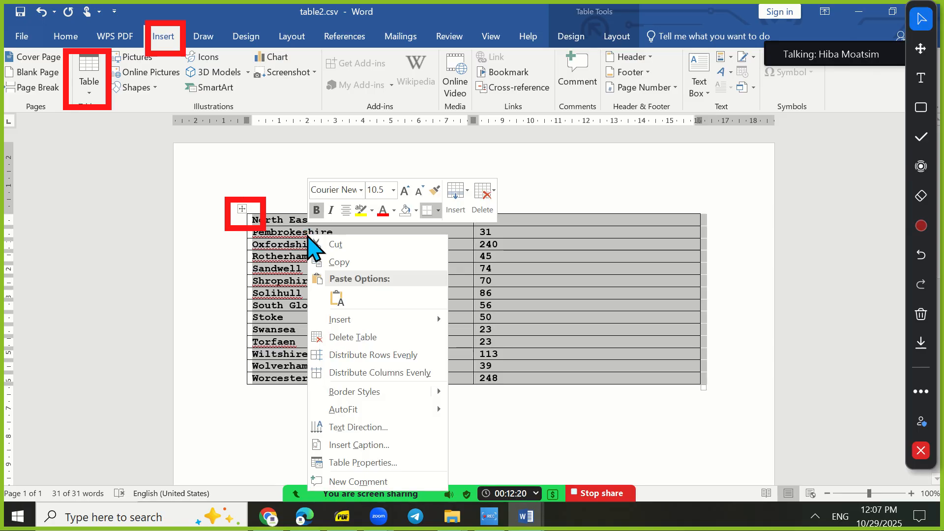
pyautogui.click(347, 262)
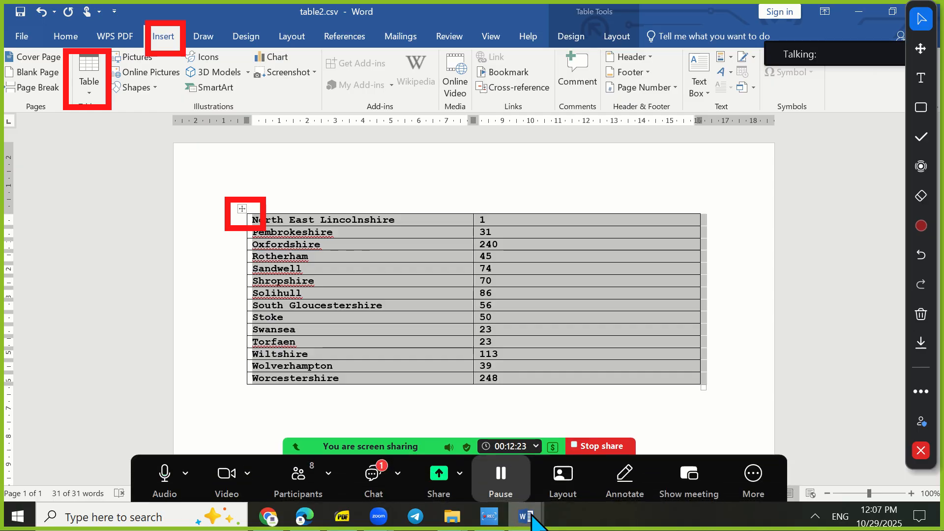
pyautogui.moveTo(527, 514)
pyautogui.click(443, 410)
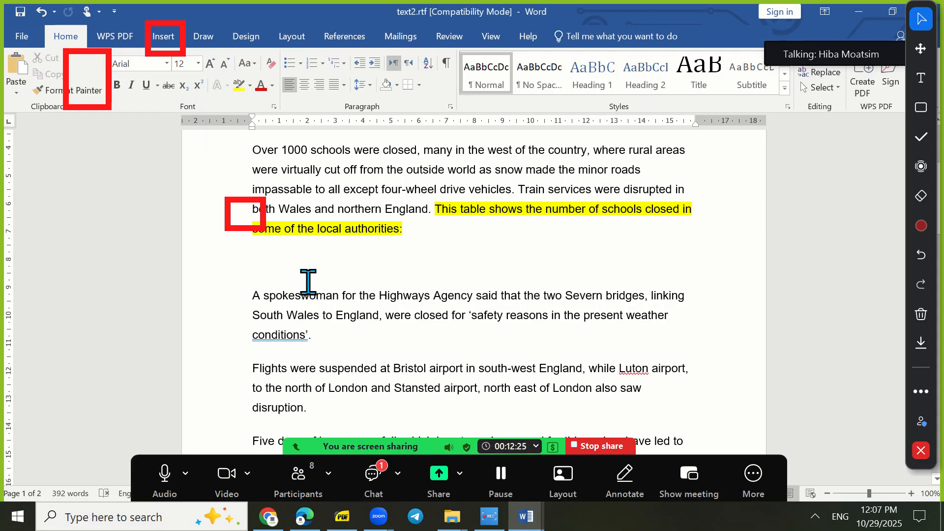
pyautogui.click(282, 263)
pyautogui.hotkey('ctrl', 'v')
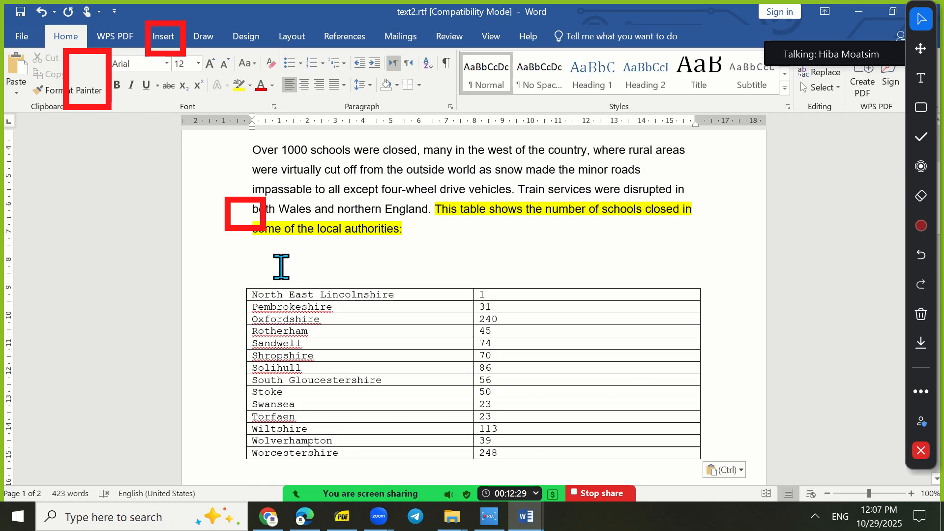
pyautogui.press('Delete')
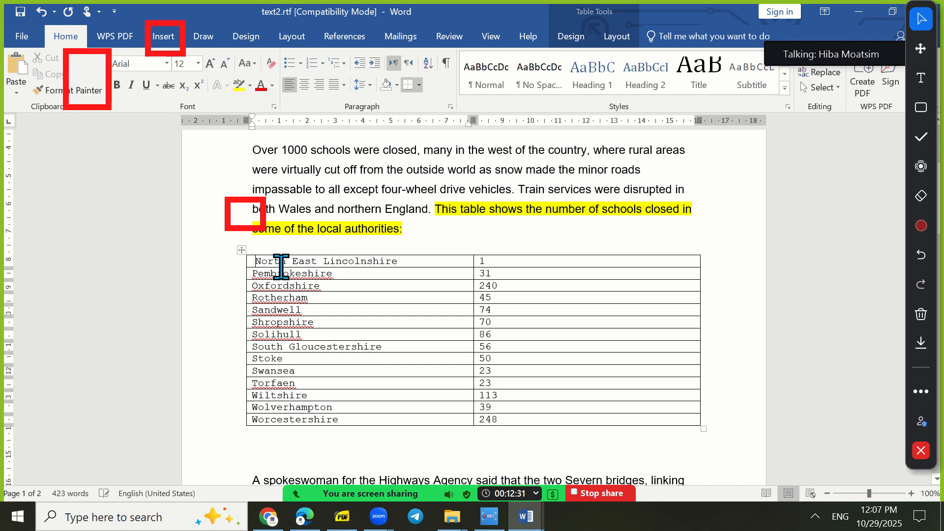
# Check the Activity 13a instructions in the PDF and view the meeting's participant list.
pyautogui.click(342, 516)
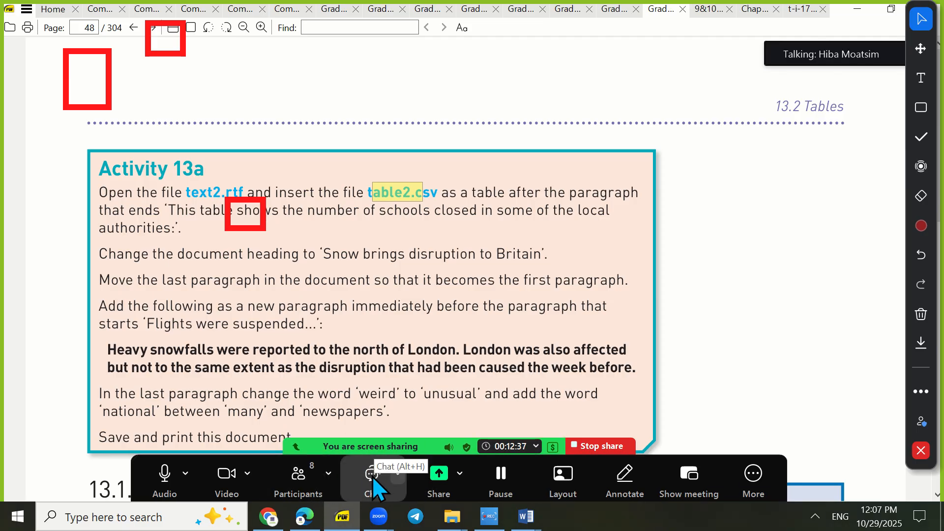
pyautogui.click(306, 486)
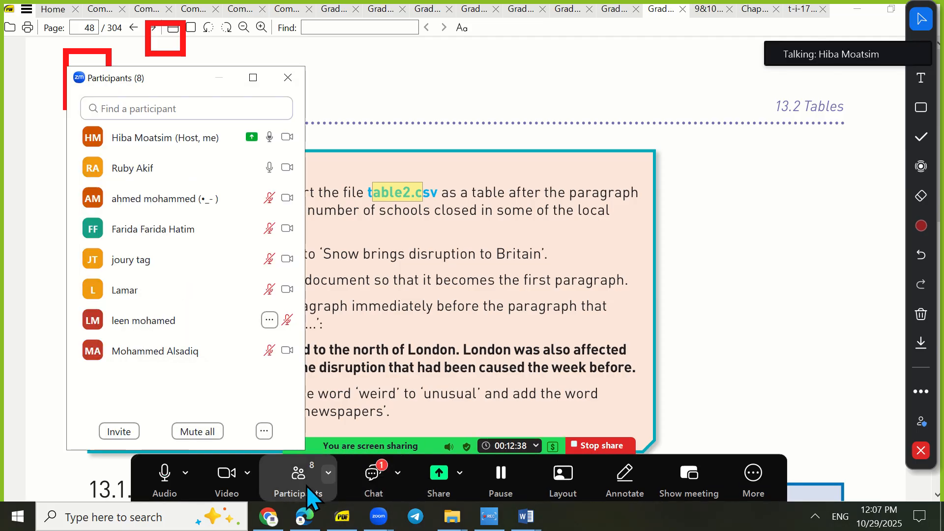
pyautogui.click(288, 78)
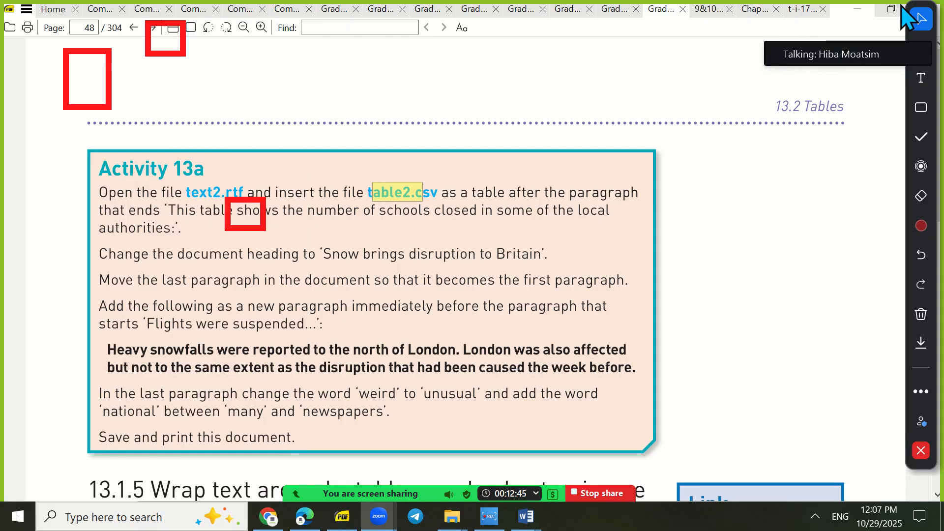
# Return to text2.rtf and clear all annotation drawings from the screen.
pyautogui.click(858, 9)
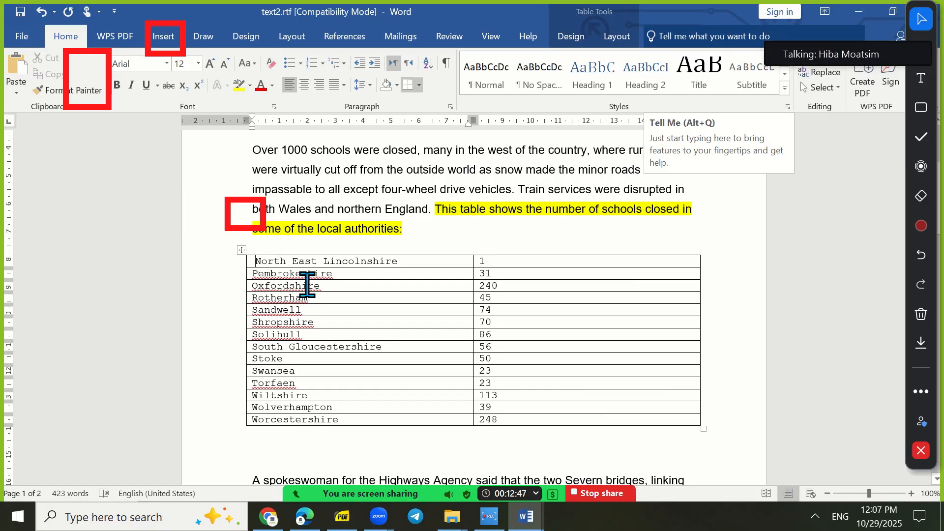
pyautogui.click(921, 314)
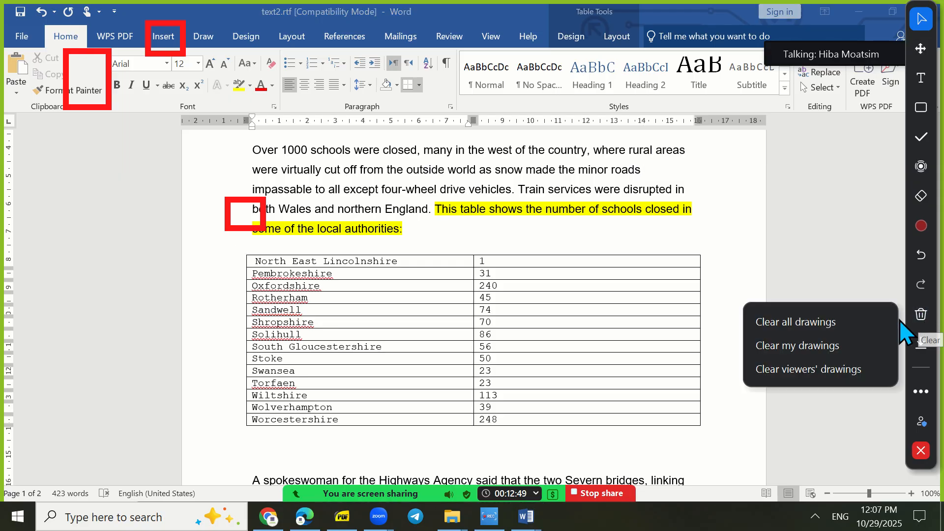
pyautogui.click(869, 326)
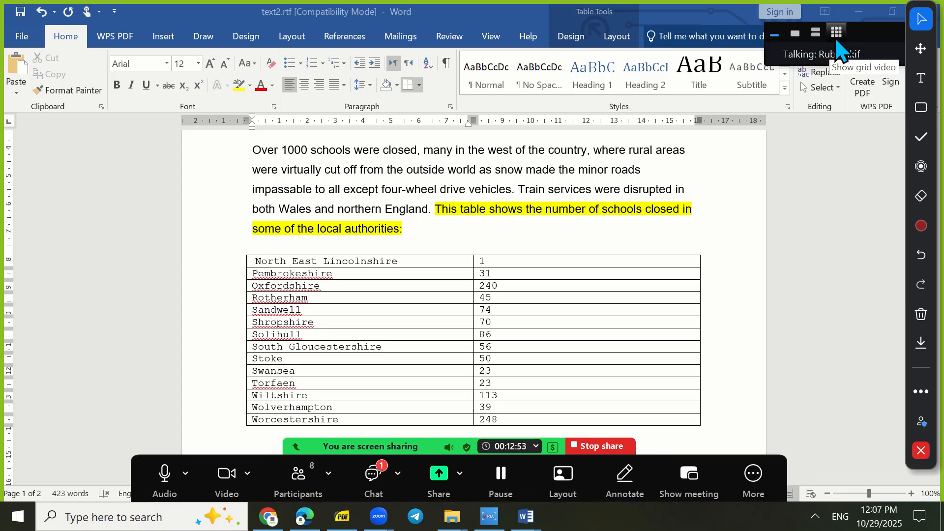
# View the participants' videos as a grid, collapse the video window again and move it clear of the document text.
pyautogui.click(836, 37)
pyautogui.moveTo(676, 191); pyautogui.dragTo(489, 120)
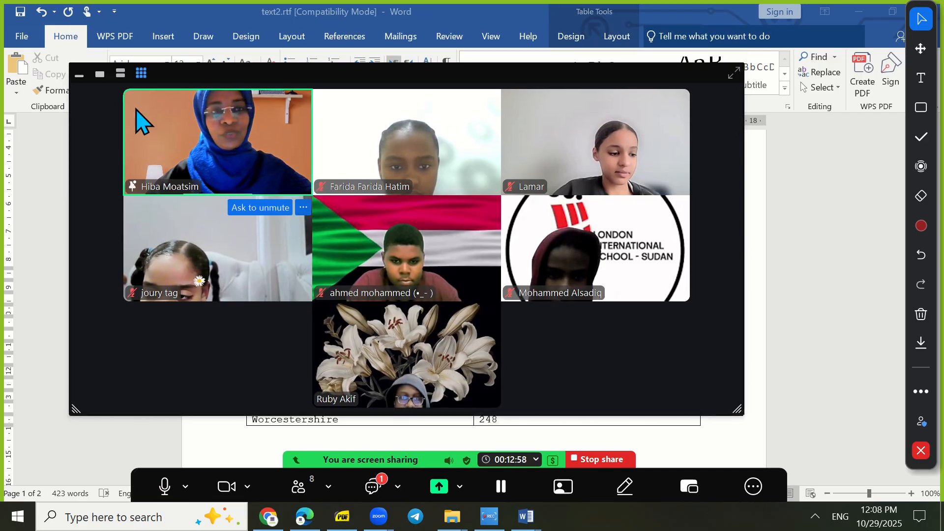
pyautogui.click(100, 76)
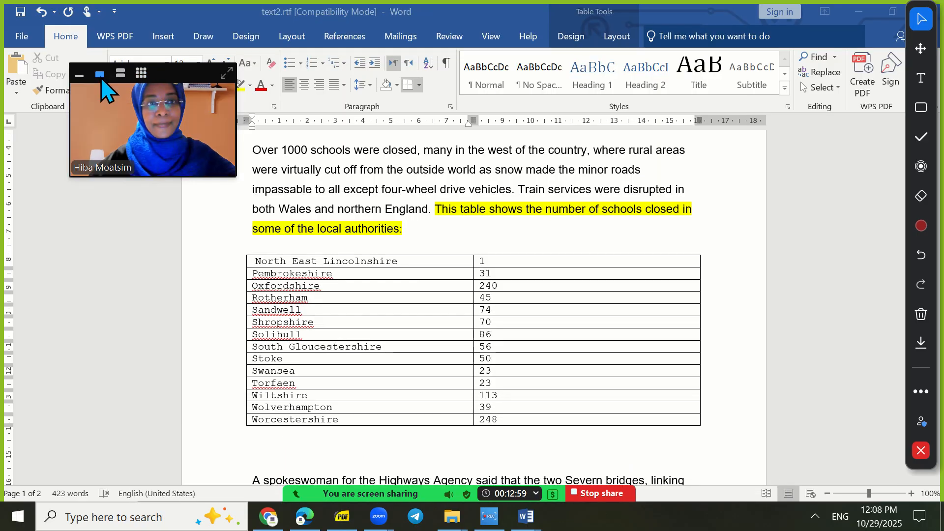
pyautogui.click(79, 75)
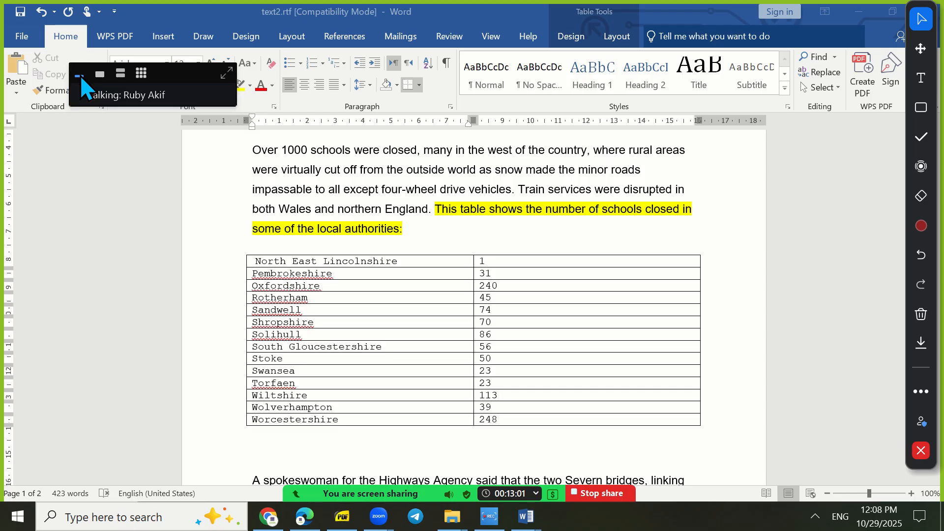
pyautogui.moveTo(139, 91); pyautogui.dragTo(807, 61)
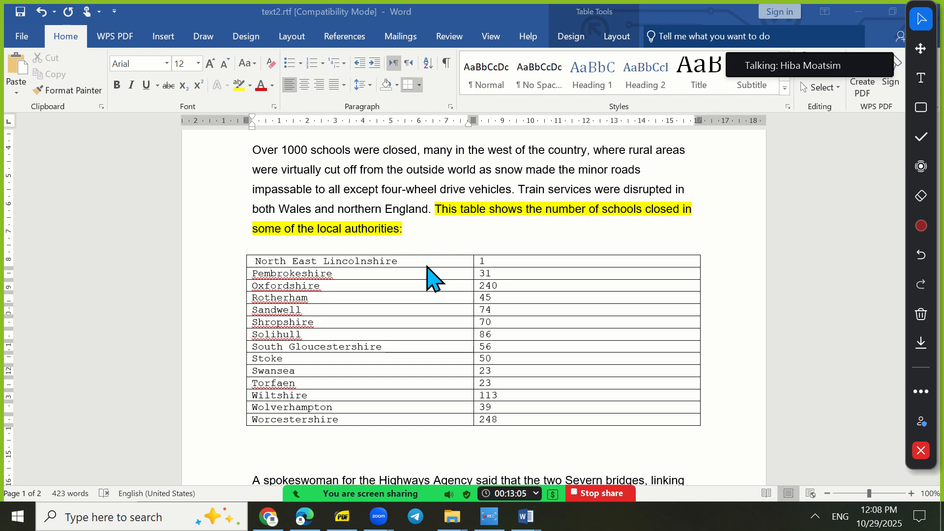
# Narrow the pasted table so its first column is about 6 cm wide and its second about 3 cm wide.
pyautogui.click(678, 282)
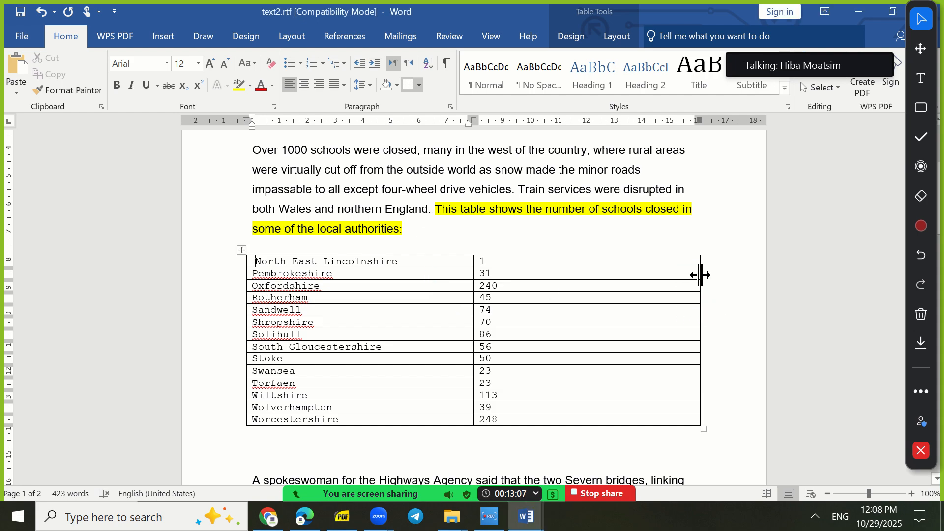
pyautogui.moveTo(700, 274); pyautogui.dragTo(592, 288)
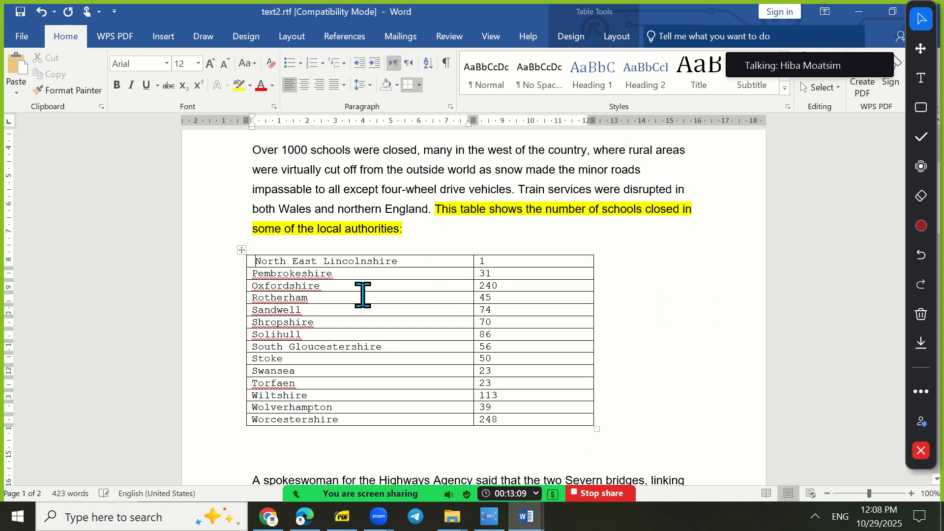
pyautogui.moveTo(473, 299); pyautogui.dragTo(419, 298)
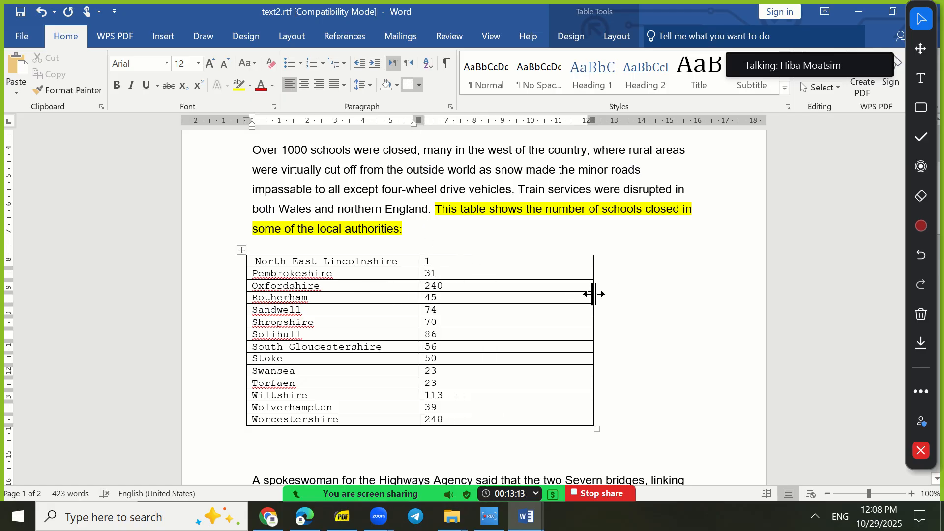
pyautogui.moveTo(594, 294); pyautogui.dragTo(510, 295)
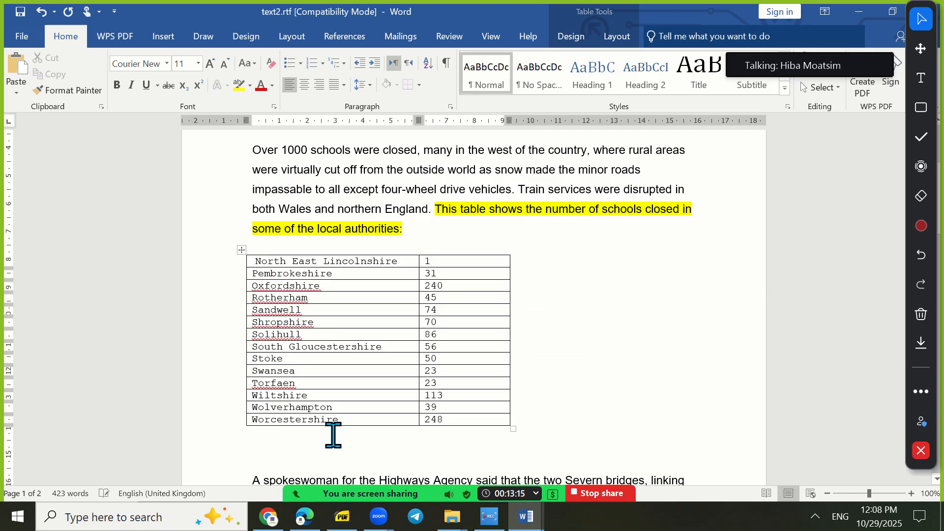
# Copy the heading text "Snow brings disruption to Britain" from the Activity 13a instructions in the PDF and return to text2.rtf.
pyautogui.click(342, 516)
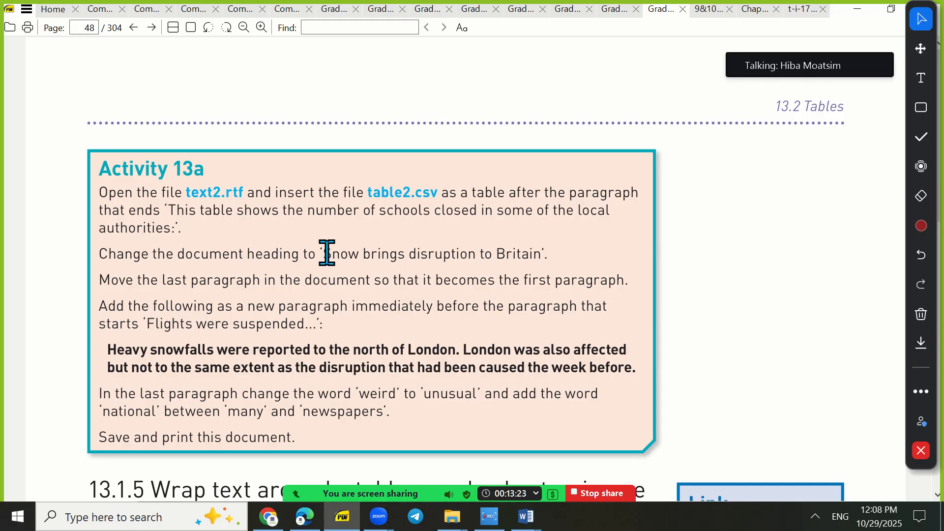
pyautogui.moveTo(324, 252); pyautogui.dragTo(429, 257)
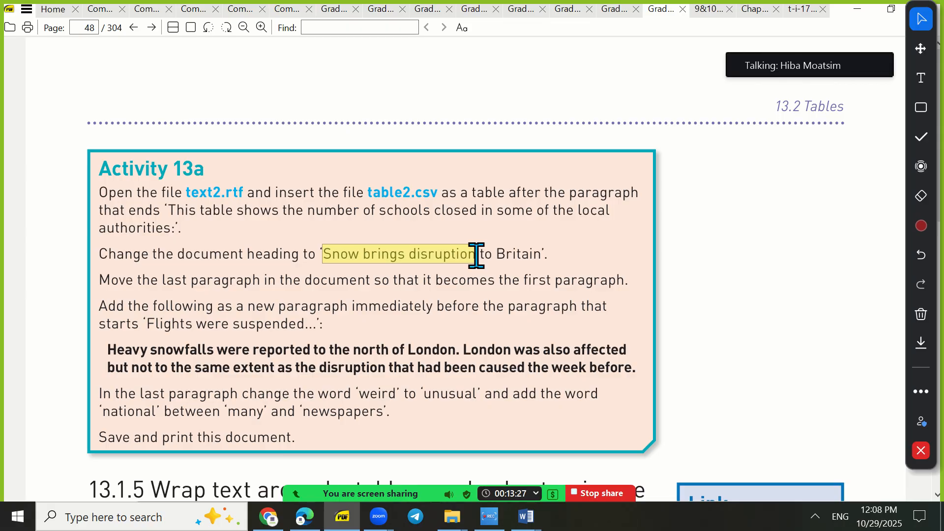
pyautogui.moveTo(476, 255); pyautogui.dragTo(495, 256)
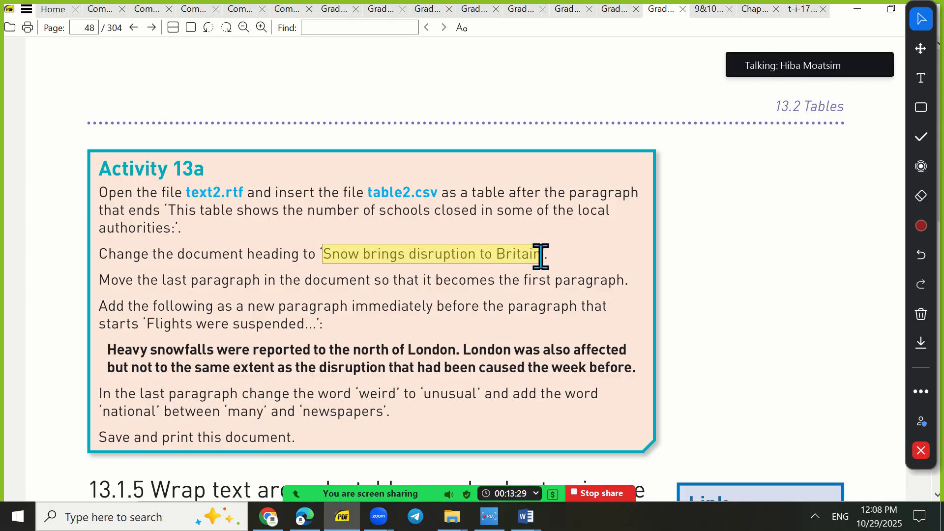
pyautogui.rightClick(507, 256)
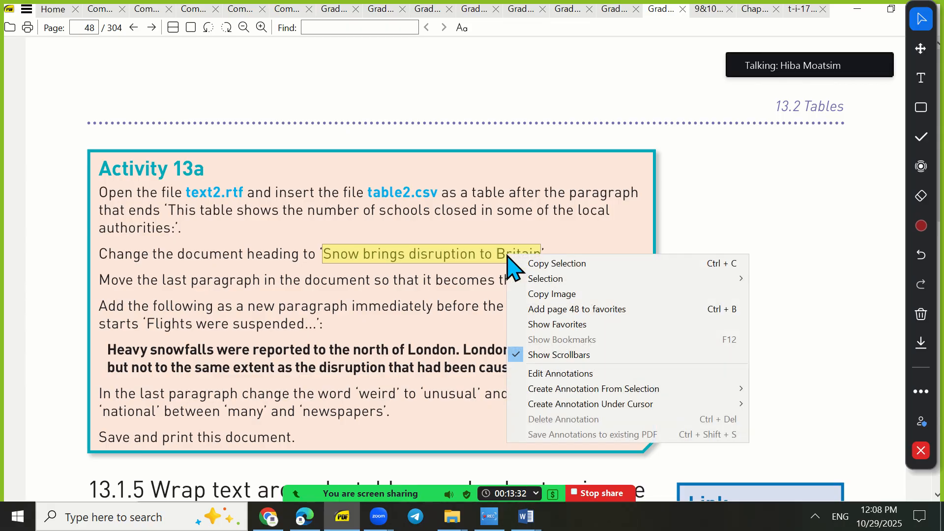
pyautogui.click(560, 264)
pyautogui.click(859, 7)
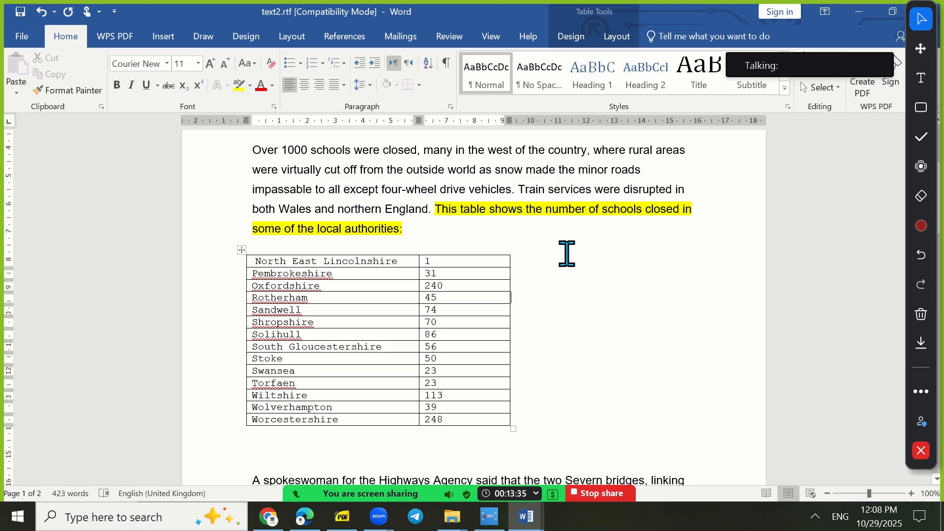
# Move the annotation toolbar off the scrollbar and remove the yellow highlight from the sentence above the table.
pyautogui.moveTo(934, 275); pyautogui.dragTo(862, 282)
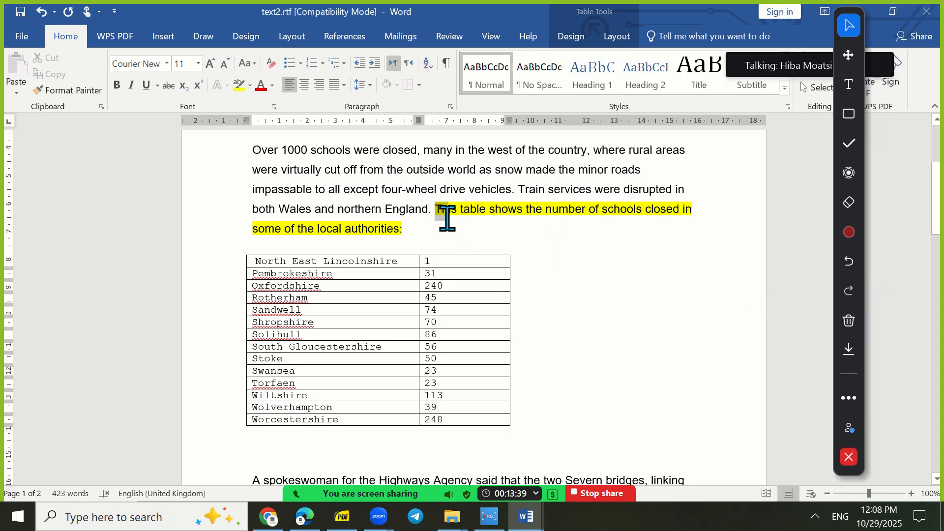
pyautogui.moveTo(450, 220); pyautogui.dragTo(453, 224)
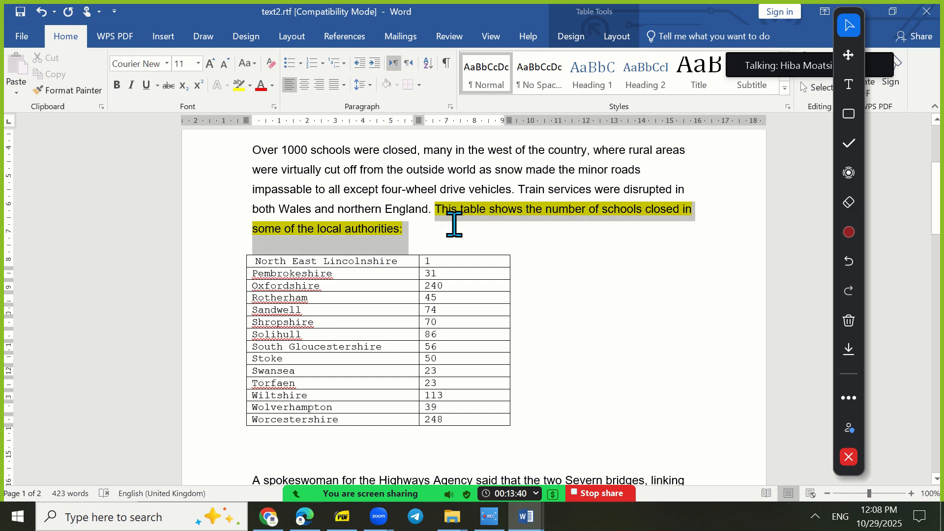
pyautogui.click(249, 86)
pyautogui.click(268, 163)
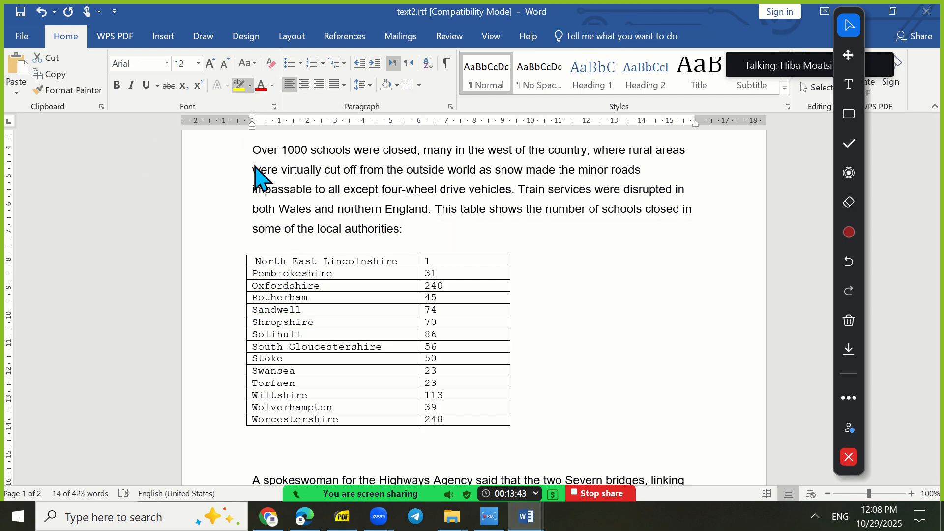
pyautogui.click(683, 228)
# Replace the document heading "Weather update" with the copied "Snow brings disruption to Britain", keeping it as a separate paragraph.
pyautogui.moveTo(941, 229); pyautogui.dragTo(940, 142)
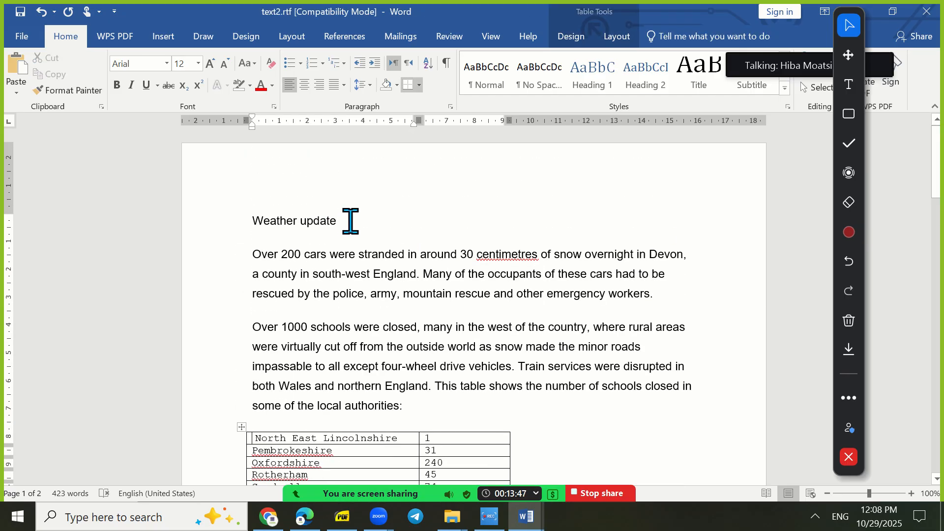
pyautogui.moveTo(333, 220); pyautogui.dragTo(269, 222)
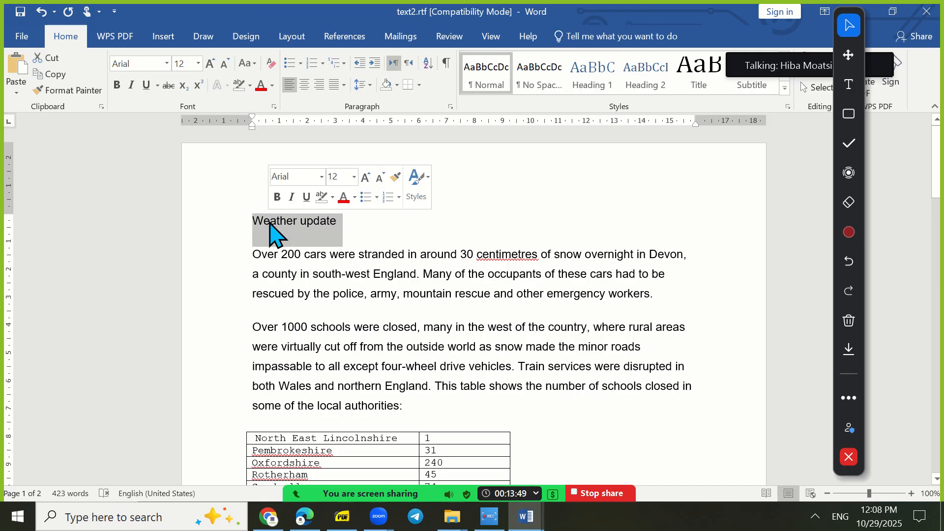
pyautogui.click(342, 516)
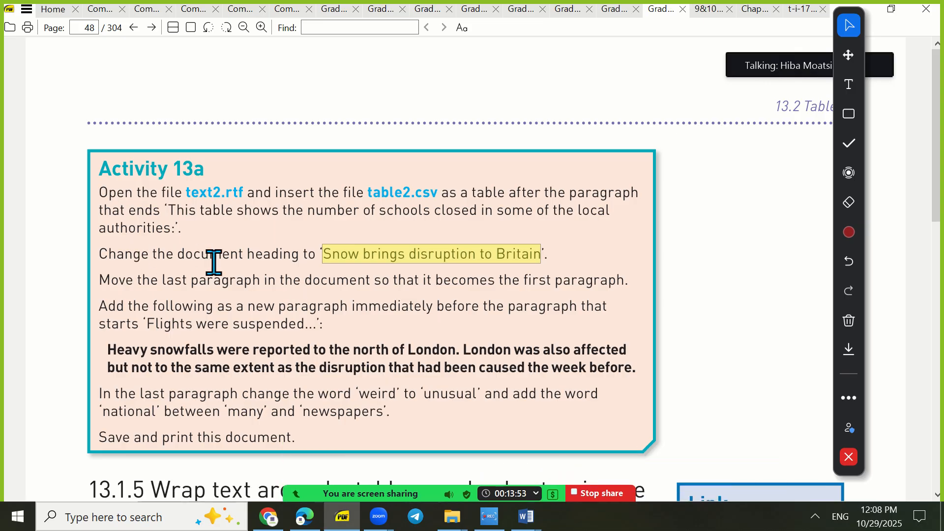
pyautogui.click(856, 7)
pyautogui.hotkey('ctrl', 'v')
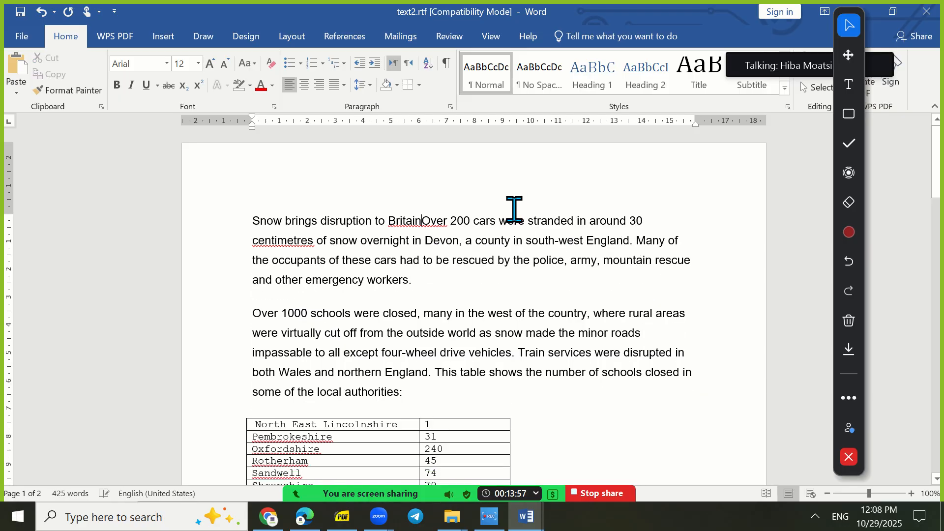
pyautogui.press('Return')
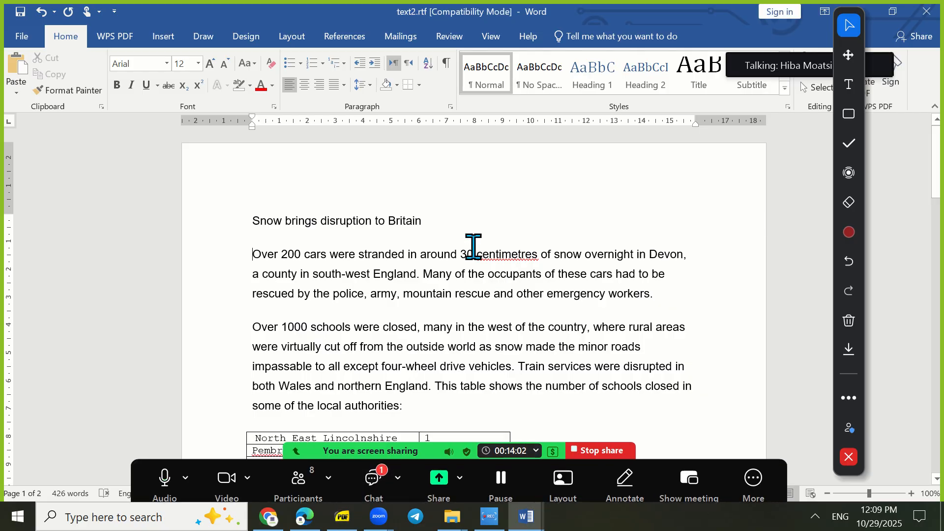
# Read the new private chat message and reopen the Activity 13a instructions for the task on moving the last paragraph.
pyautogui.click(373, 481)
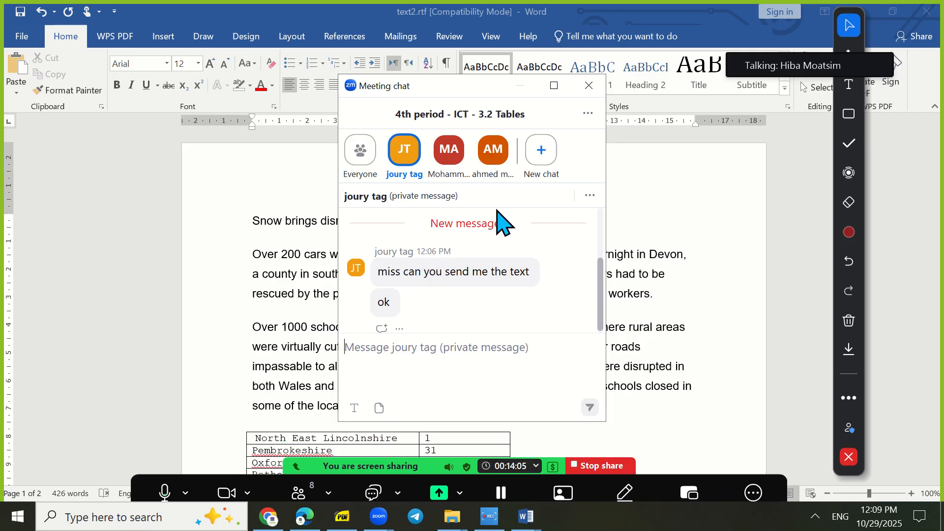
pyautogui.click(585, 86)
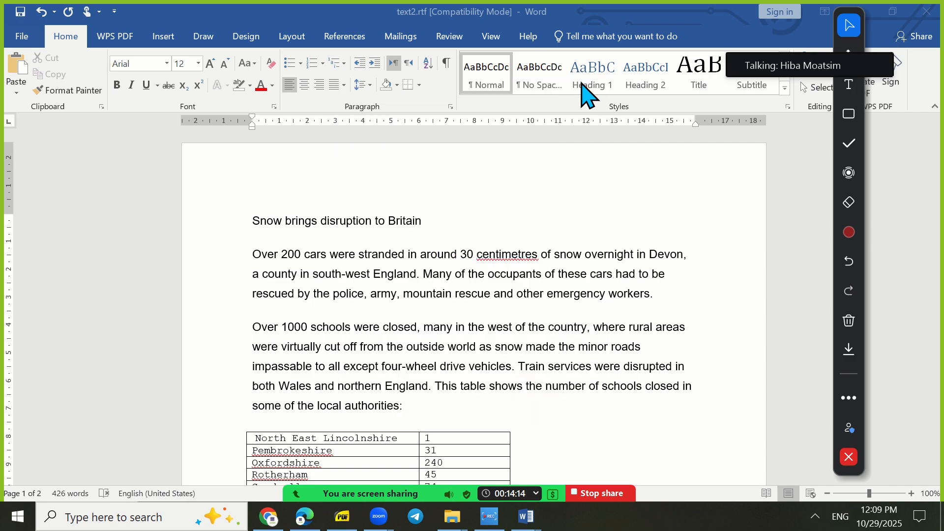
pyautogui.click(344, 525)
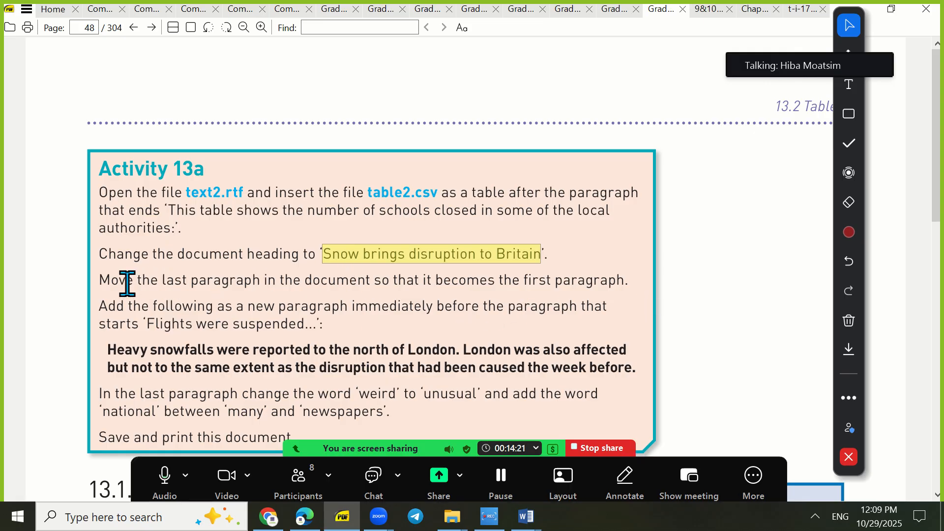
# Highlight the Activity 13a instruction on moving the last paragraph, shift the annotation toolbar off the window controls, and return to text2.rtf.
pyautogui.moveTo(126, 280); pyautogui.dragTo(635, 284)
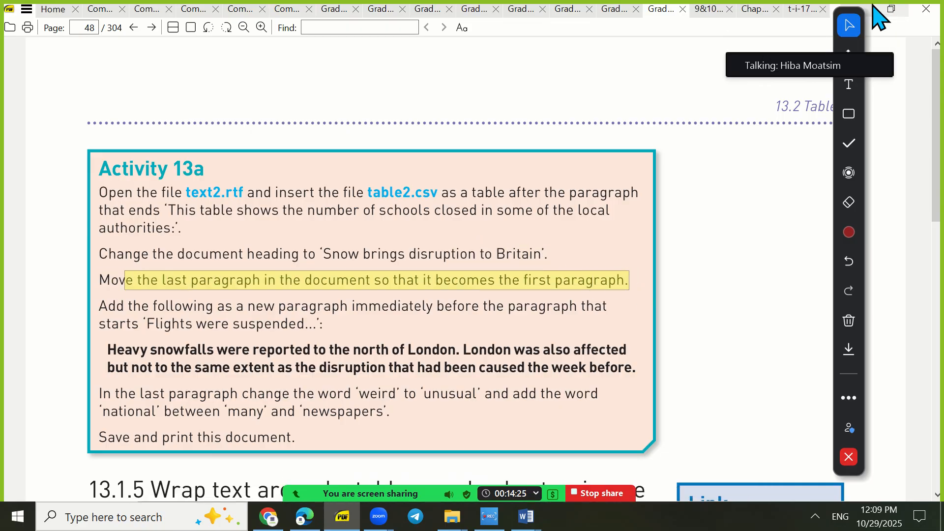
pyautogui.moveTo(848, 31); pyautogui.dragTo(891, 69)
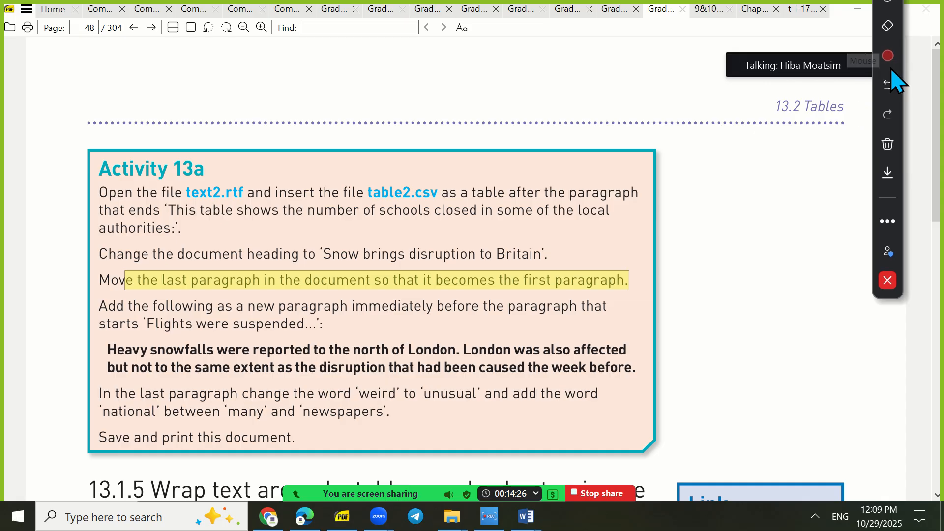
pyautogui.click(856, 7)
# Cut the last paragraph of text2.rtf, which starts "On Friday, England, Scotland, Ireland and Wales".
pyautogui.scroll(-3, 939, 236)
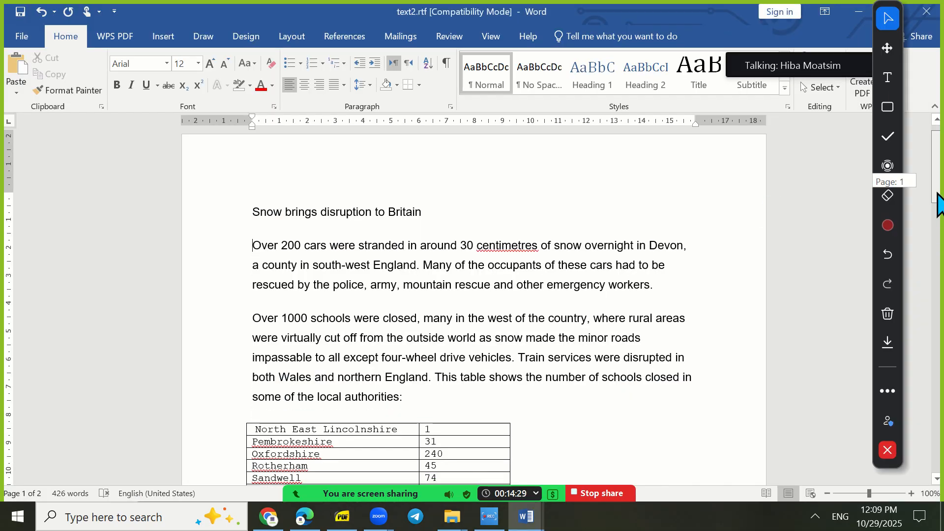
pyautogui.click(828, 494)
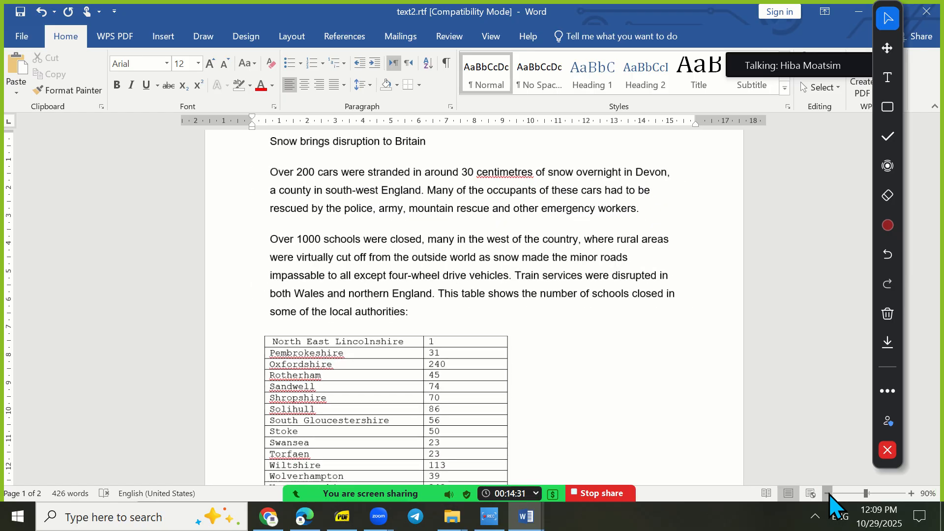
pyautogui.click(828, 494)
pyautogui.click(828, 494)
pyautogui.click(828, 494)
pyautogui.click(828, 493)
pyautogui.click(828, 493)
pyautogui.click(828, 494)
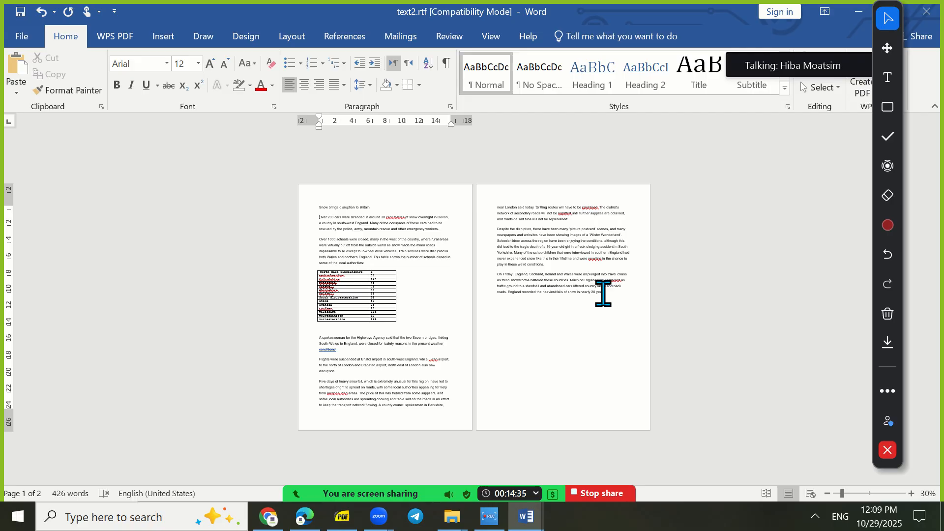
pyautogui.moveTo(603, 294); pyautogui.dragTo(493, 287)
pyautogui.hotkey('ctrl', 'c')
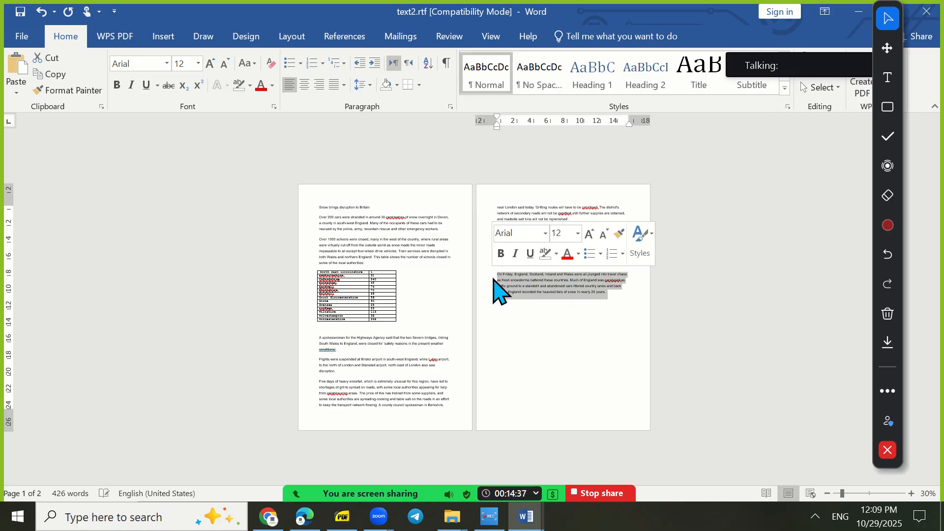
pyautogui.click(52, 58)
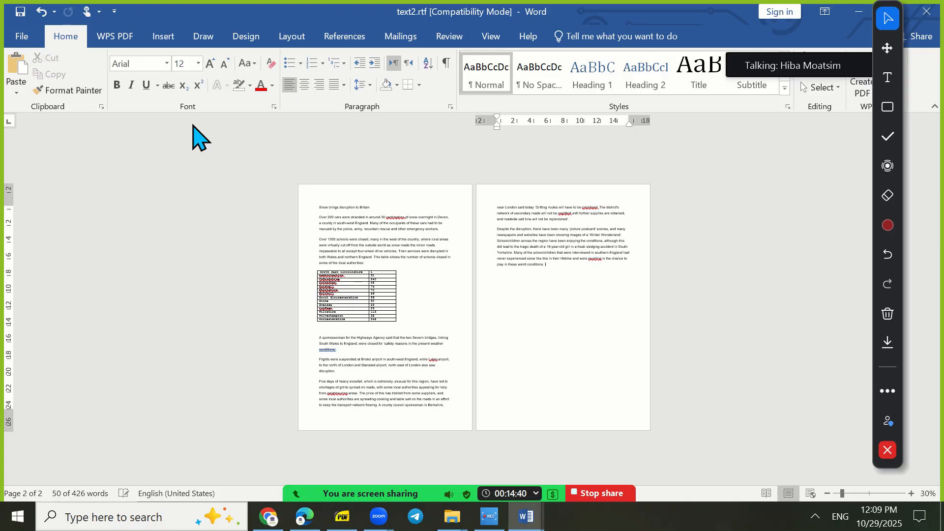
# Paste the cut paragraph directly below the heading as the first paragraph, and remove the extra blank line after it.
pyautogui.click(385, 201)
pyautogui.press('Return')
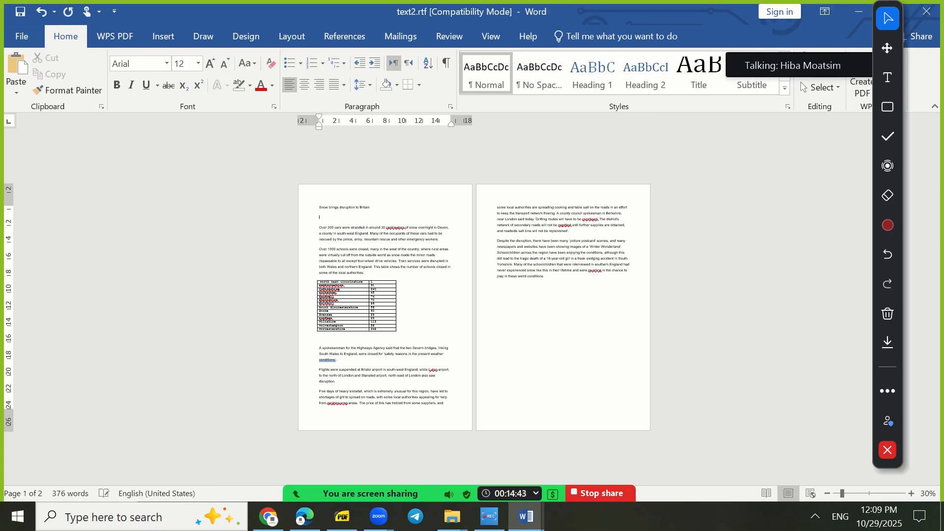
pyautogui.hotkey('ctrl', 'v')
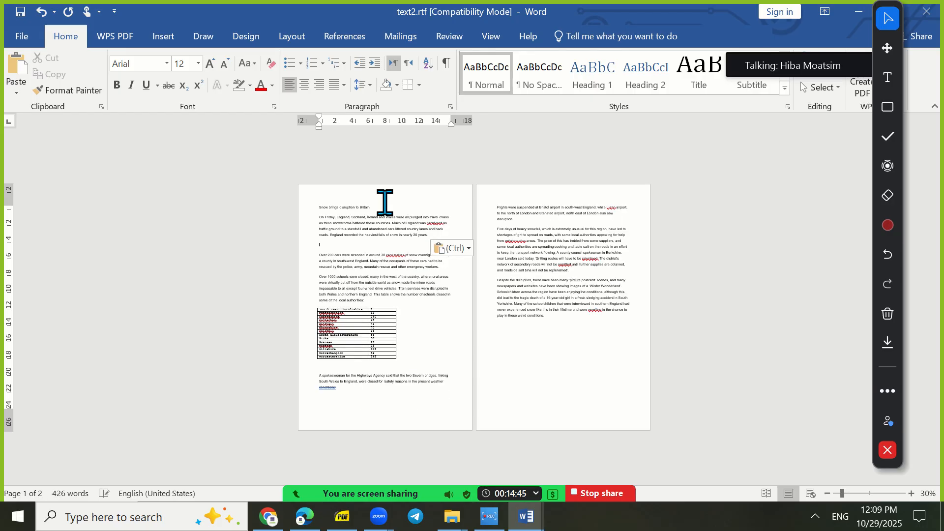
pyautogui.press('BackSpace')
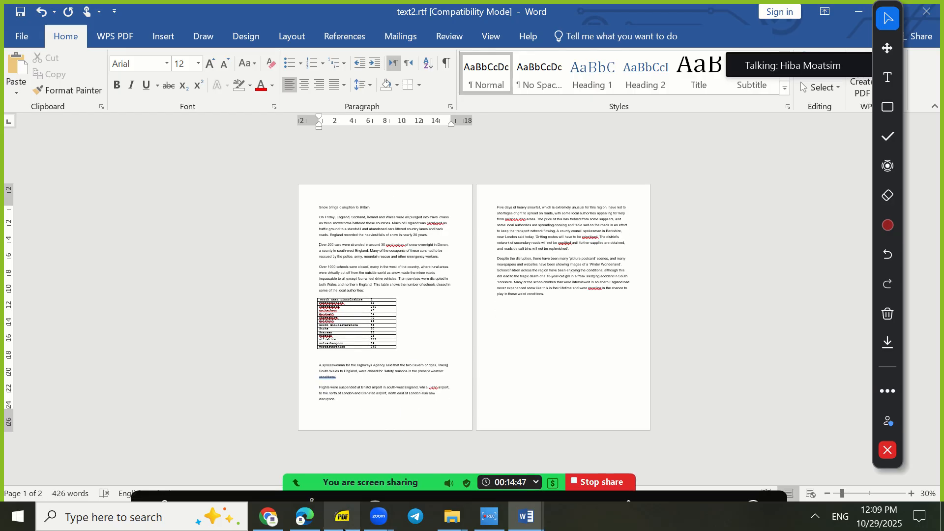
# Copy the bold paragraph starting "Heavy snowfalls were reported" from the Activity 13a instructions in the PDF and return to text2.rtf.
pyautogui.click(342, 516)
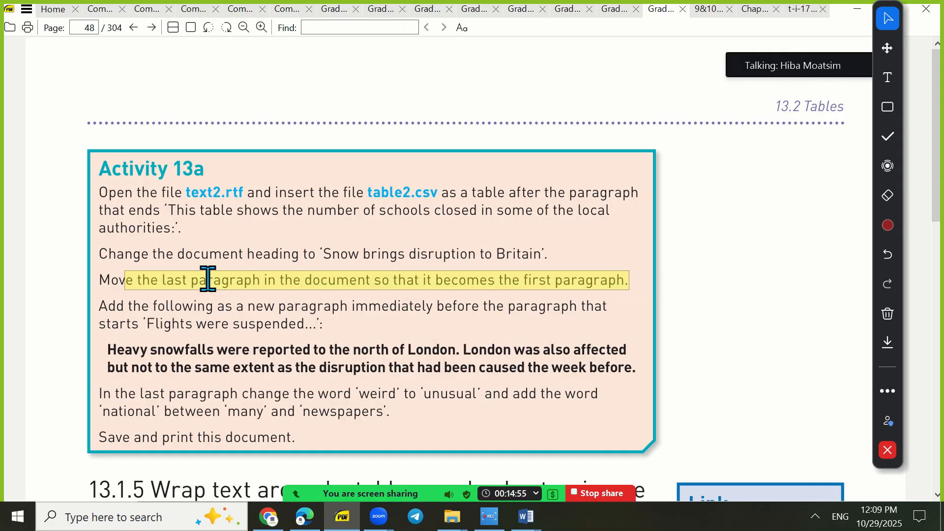
pyautogui.moveTo(147, 325); pyautogui.dragTo(296, 326)
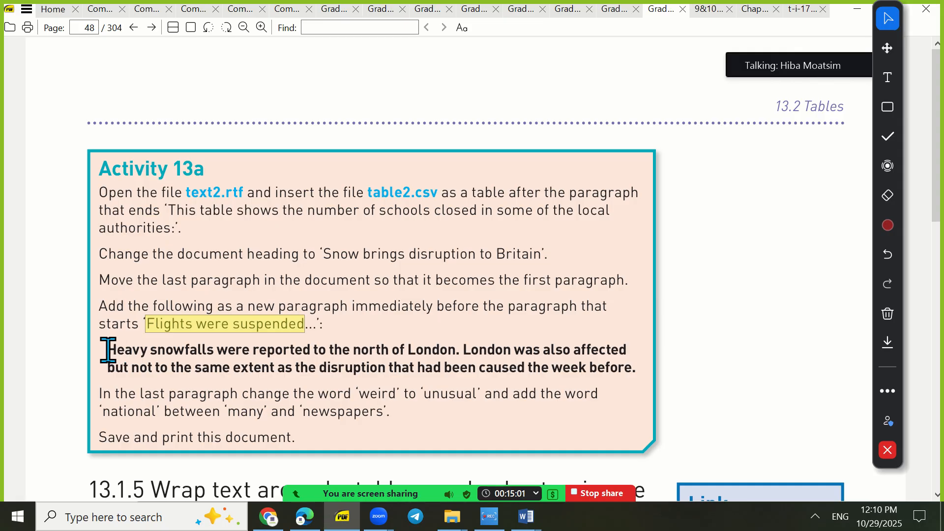
pyautogui.moveTo(108, 351); pyautogui.dragTo(641, 370)
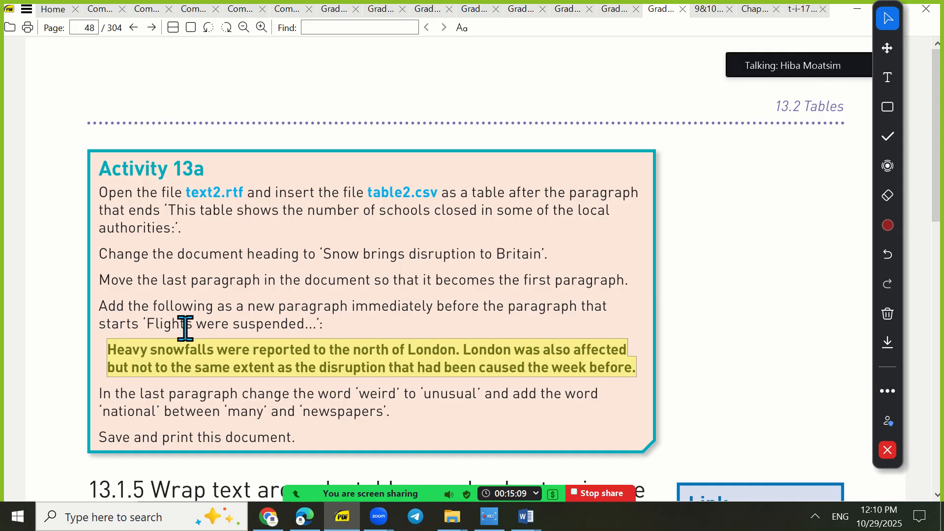
pyautogui.rightClick(163, 351)
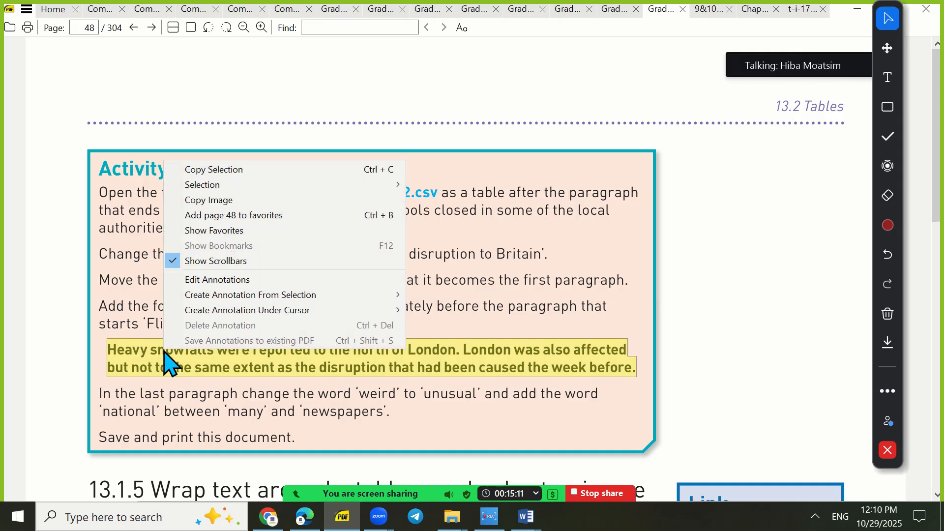
pyautogui.click(226, 170)
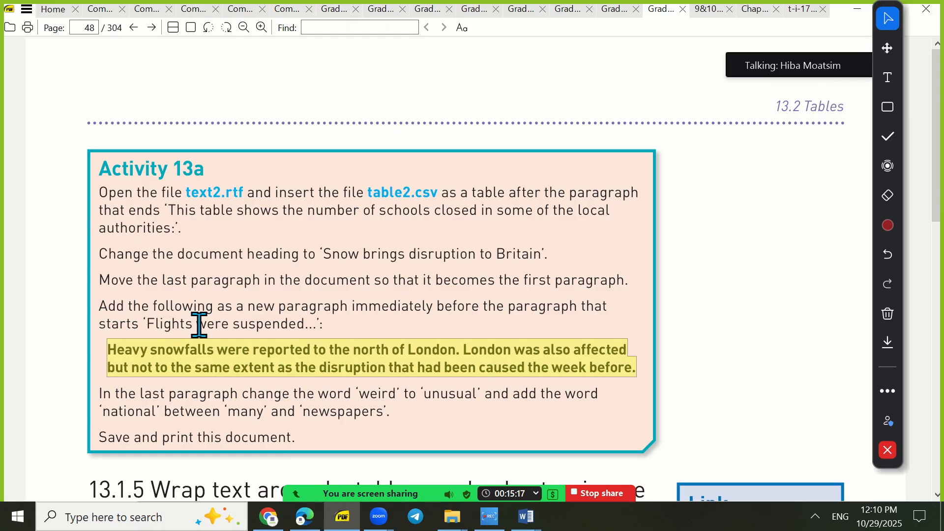
pyautogui.moveTo(447, 306); pyautogui.dragTo(464, 307)
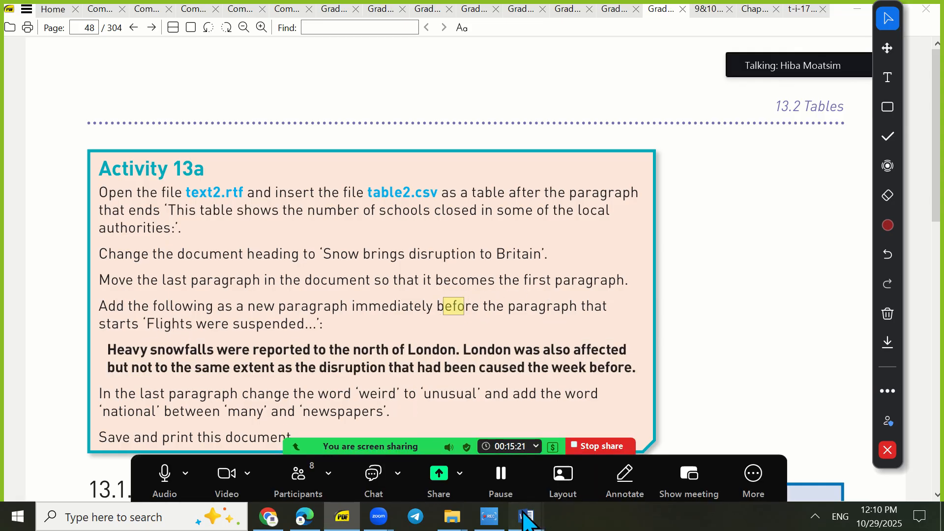
pyautogui.moveTo(526, 517)
pyautogui.click(480, 448)
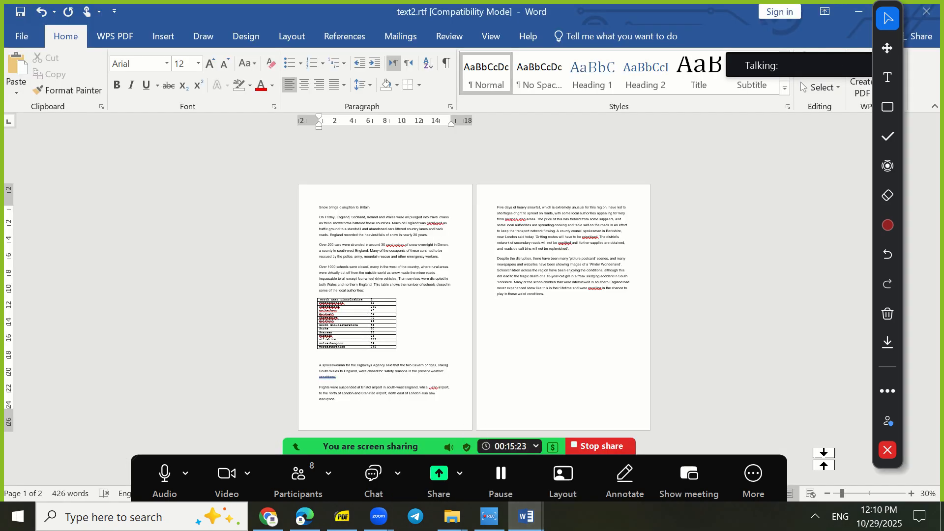
# Insert the copied "Heavy snowfalls were reported" text as a new paragraph immediately before the one starting "Flights were suspended".
pyautogui.click(912, 493)
pyautogui.click(912, 493)
pyautogui.click(911, 493)
pyautogui.click(912, 493)
pyautogui.click(912, 493)
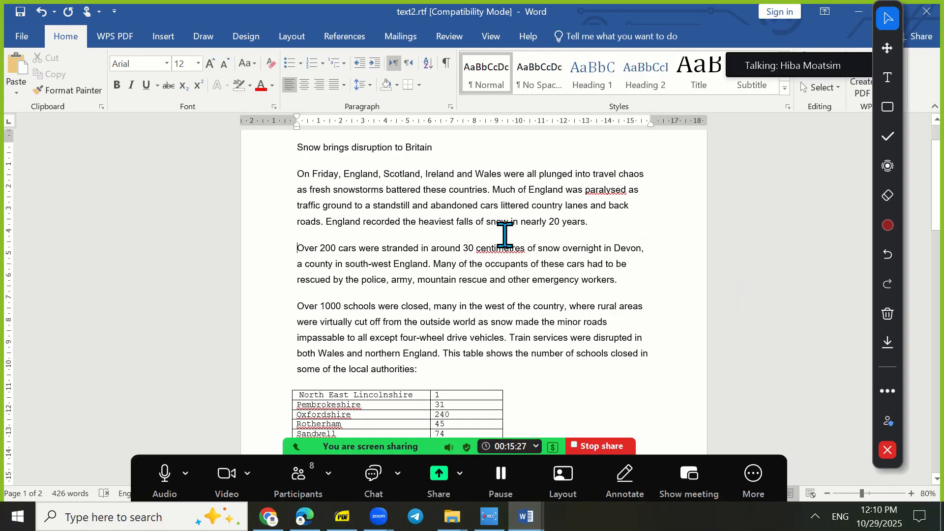
pyautogui.moveTo(937, 198); pyautogui.dragTo(939, 306)
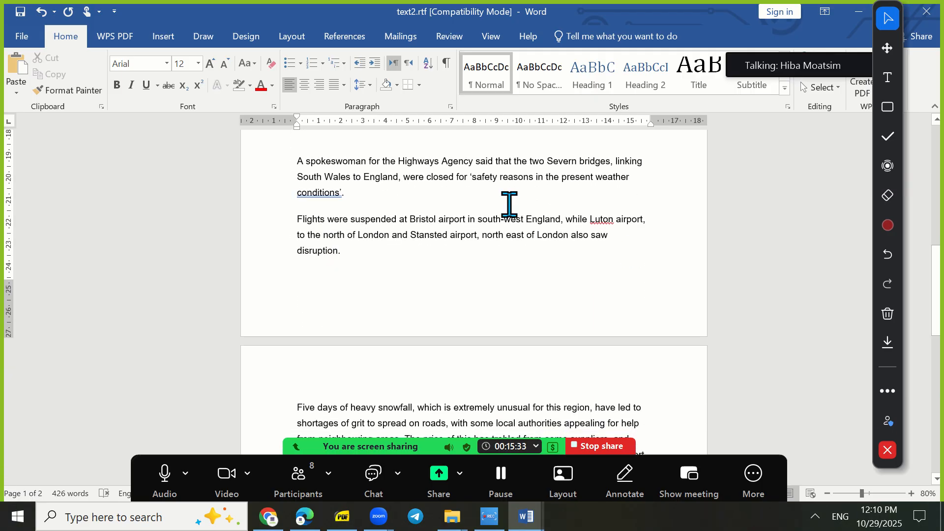
pyautogui.click(342, 516)
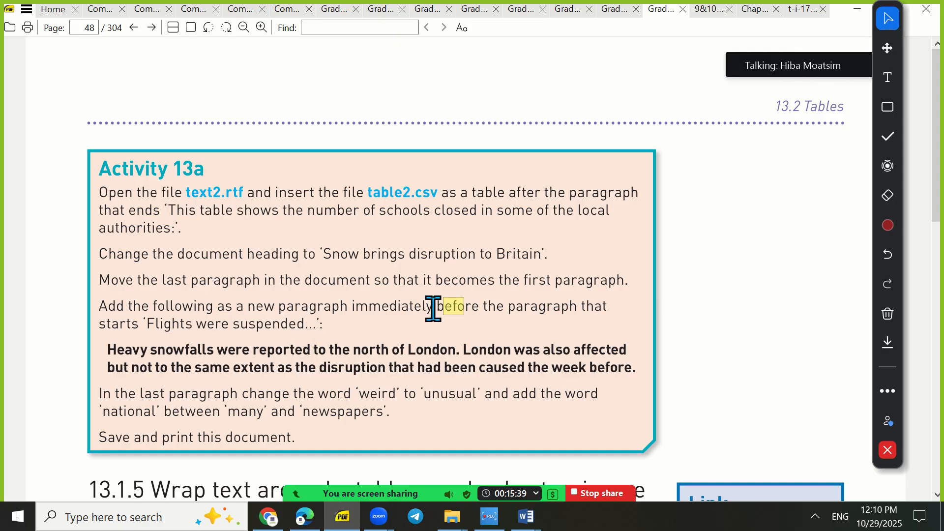
pyautogui.click(856, 7)
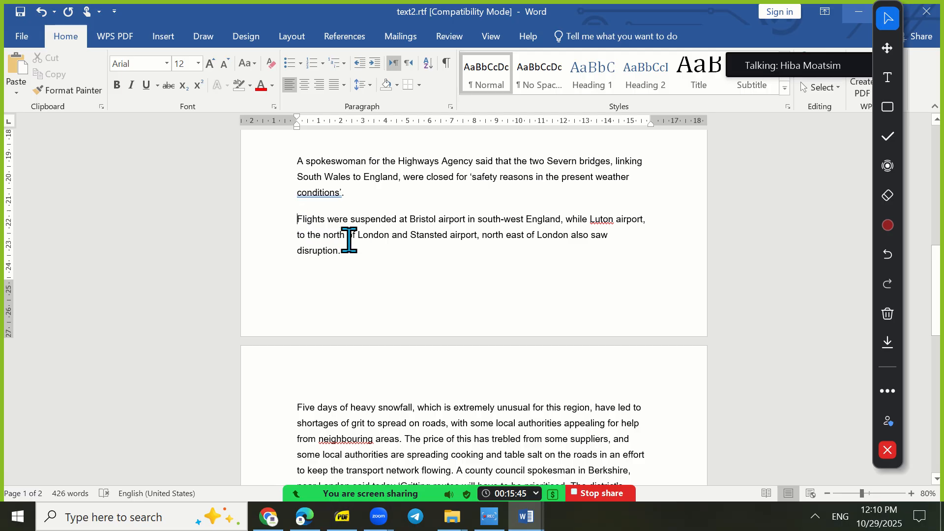
pyautogui.hotkey('ctrl', 'Return')
pyautogui.click(297, 219)
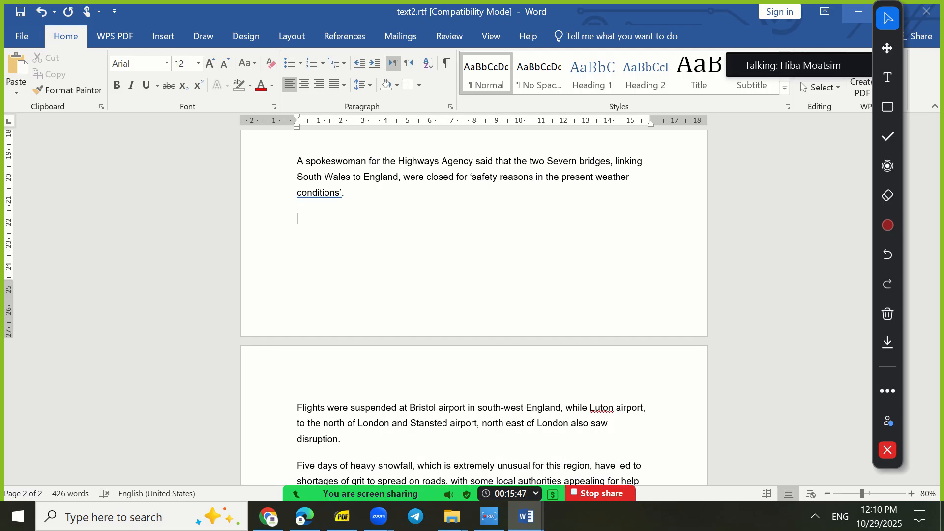
pyautogui.hotkey('ctrl', 'v')
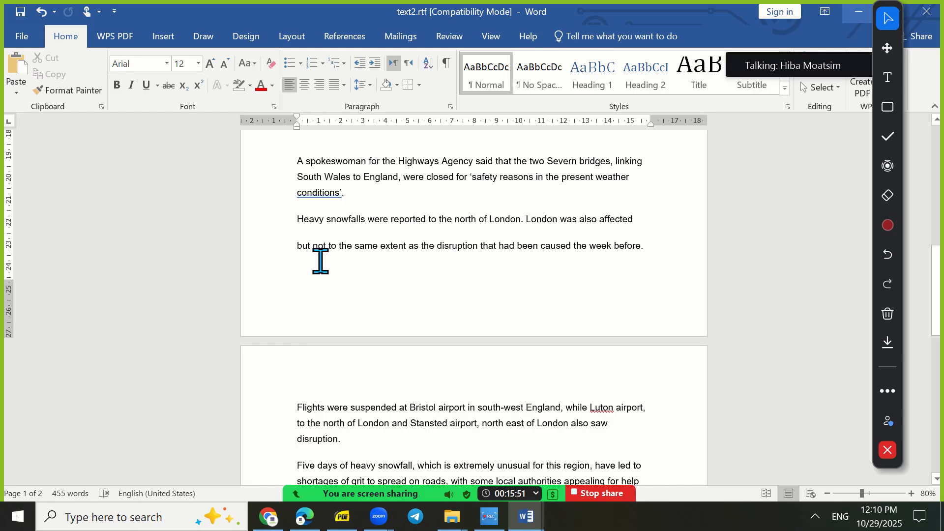
# Copy the word "unusual" from the Activity 13a instructions in the PDF and return to text2.rtf.
pyautogui.click(342, 516)
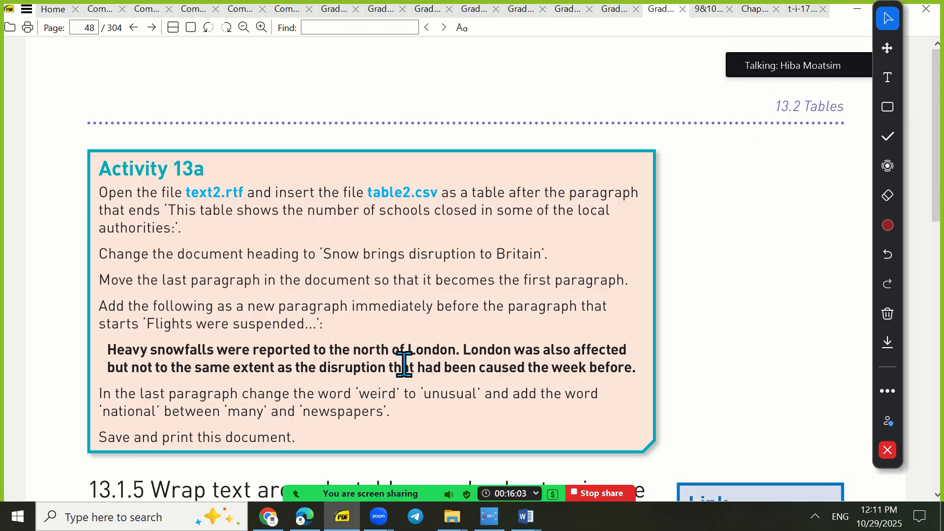
pyautogui.moveTo(423, 391); pyautogui.dragTo(463, 392)
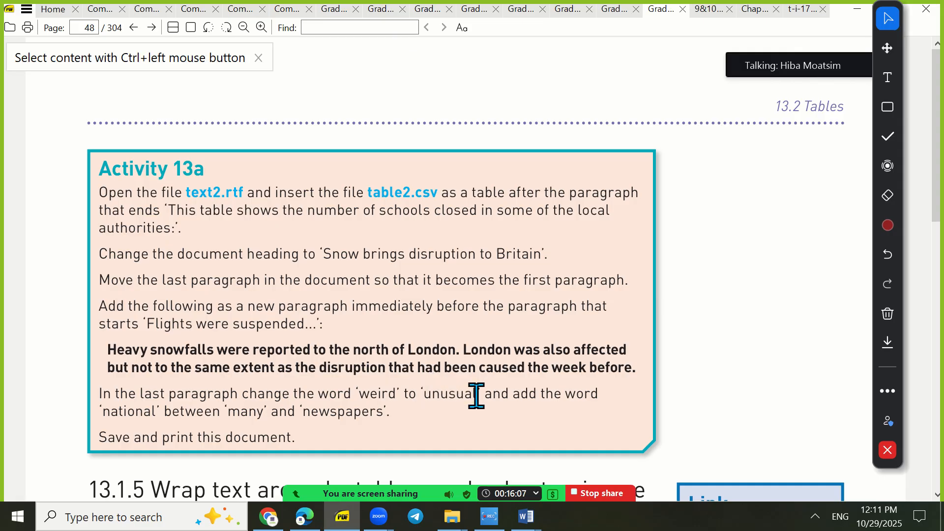
pyautogui.moveTo(467, 396); pyautogui.dragTo(434, 396)
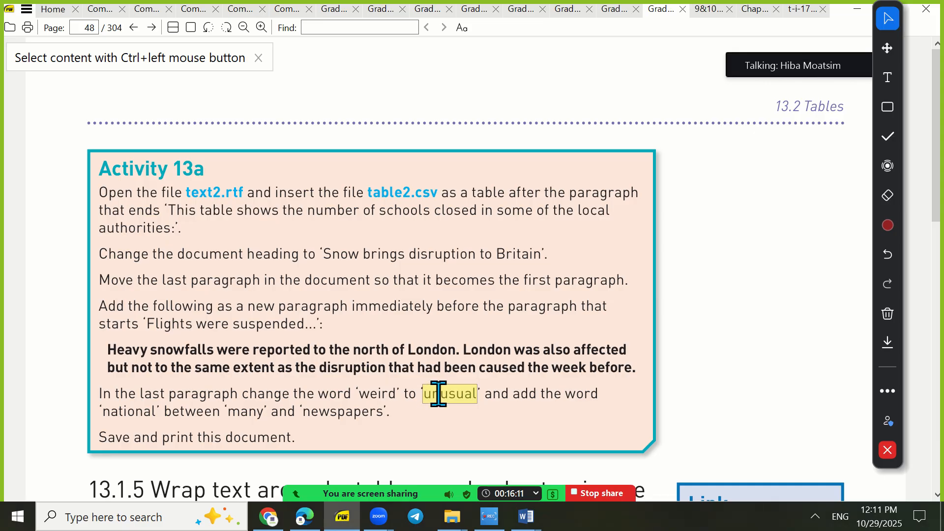
pyautogui.rightClick(438, 393)
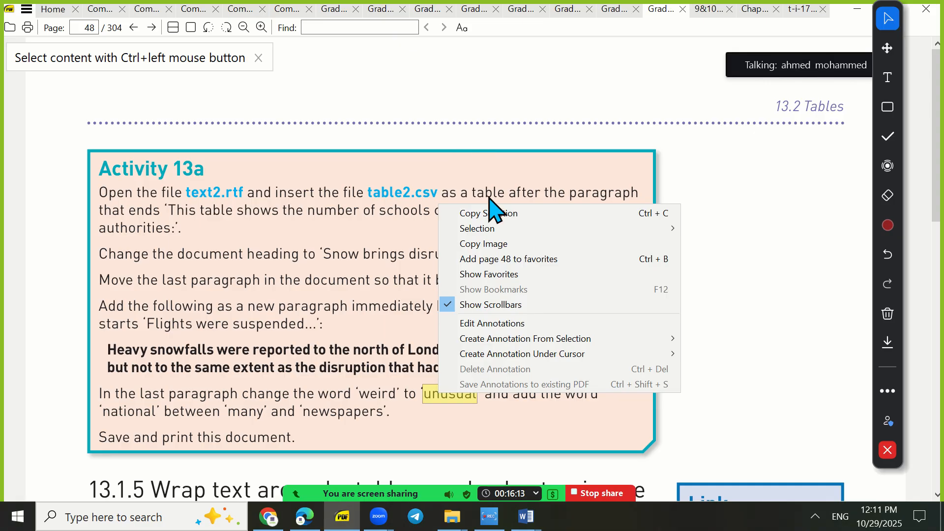
pyautogui.click(476, 215)
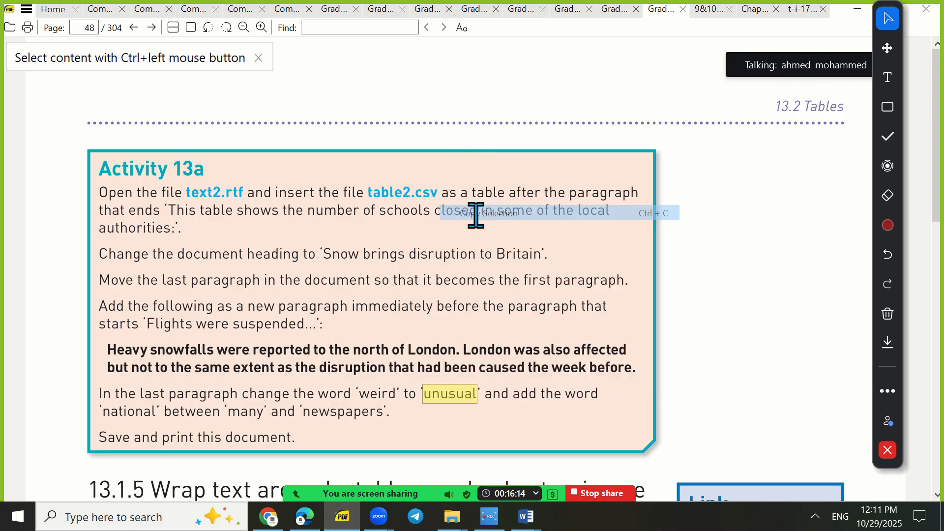
pyautogui.click(857, 8)
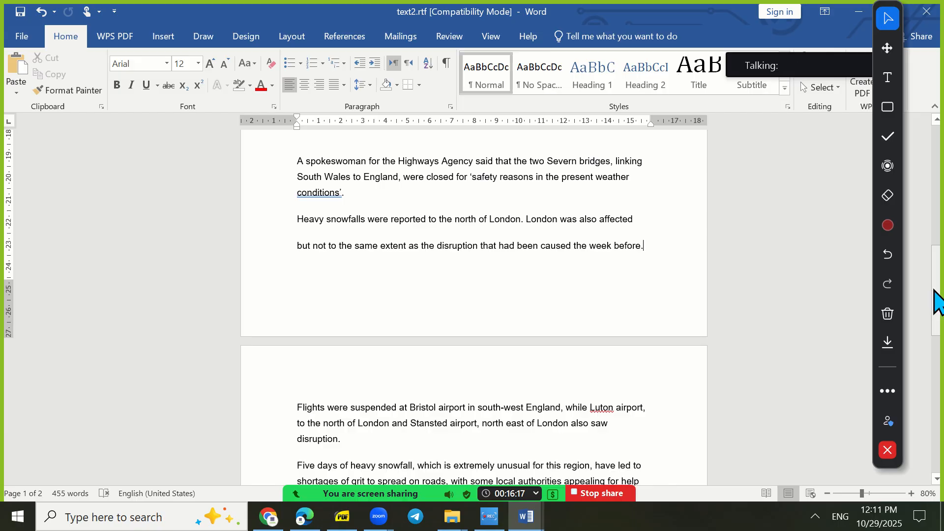
# Show the last paragraph, move the annotation toolbar clear of the Editing commands, and outline that command group with a red rectangle.
pyautogui.moveTo(936, 301); pyautogui.dragTo(942, 399)
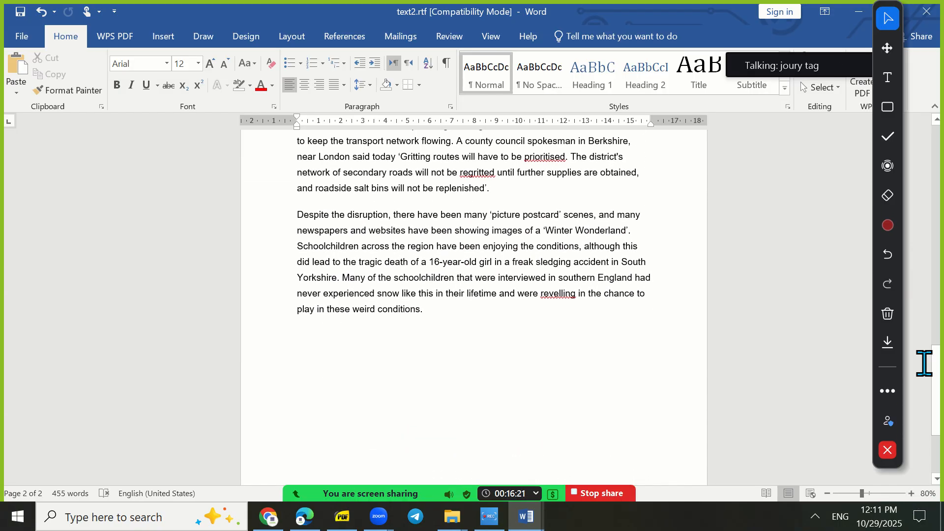
pyautogui.click(893, 353)
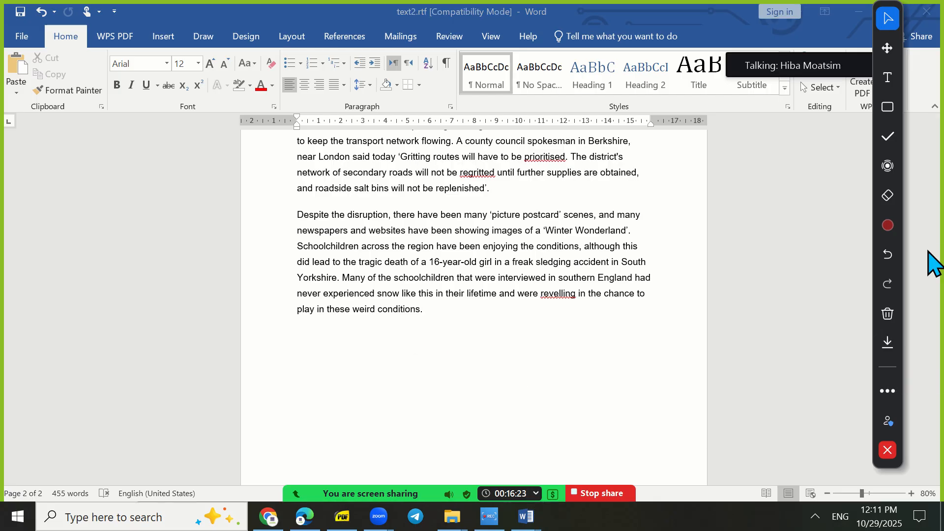
pyautogui.moveTo(887, 253)
pyautogui.mouseDown()
pyautogui.moveTo(617, 327)
pyautogui.moveTo(126, 267)
pyautogui.moveTo(79, 277)
pyautogui.mouseUp()
pyautogui.moveTo(842, 74); pyautogui.dragTo(857, 274)
pyautogui.click(76, 133)
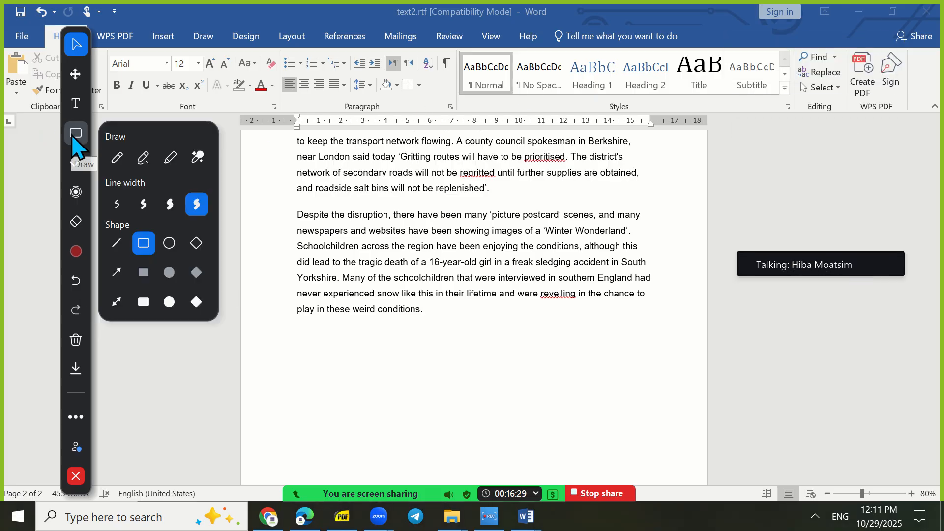
pyautogui.moveTo(793, 42)
pyautogui.mouseDown()
pyautogui.moveTo(843, 98)
pyautogui.moveTo(850, 123)
pyautogui.mouseUp()
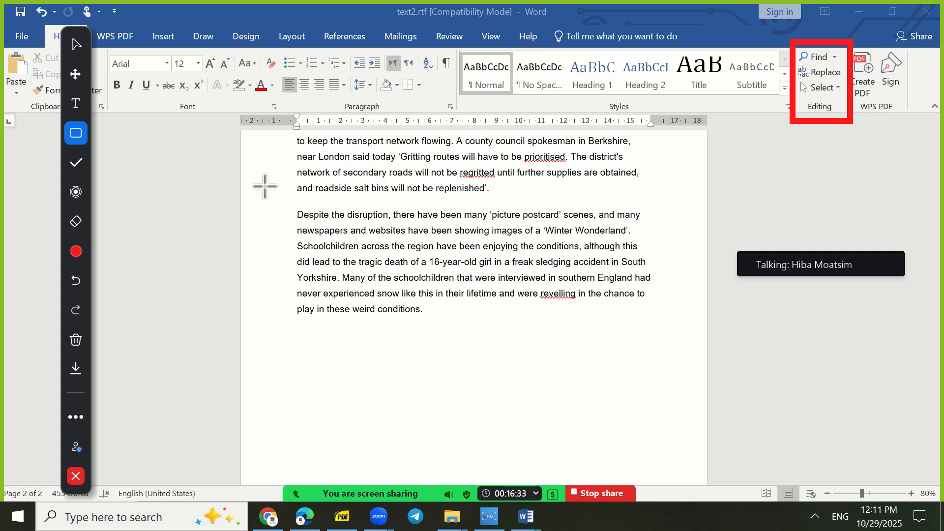
# Open Find and Replace, move it clear of the text, and set it to find "weird" and replace it with "unusual".
pyautogui.click(76, 192)
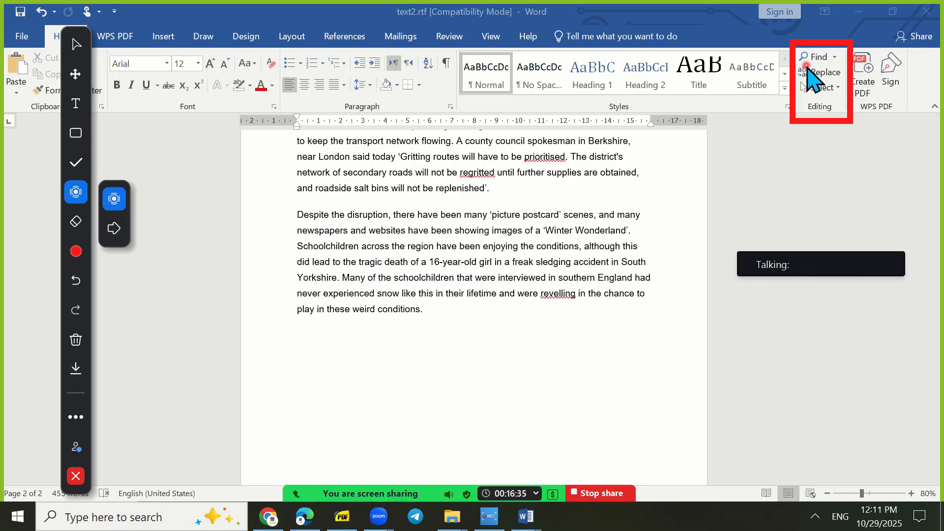
pyautogui.click(817, 73)
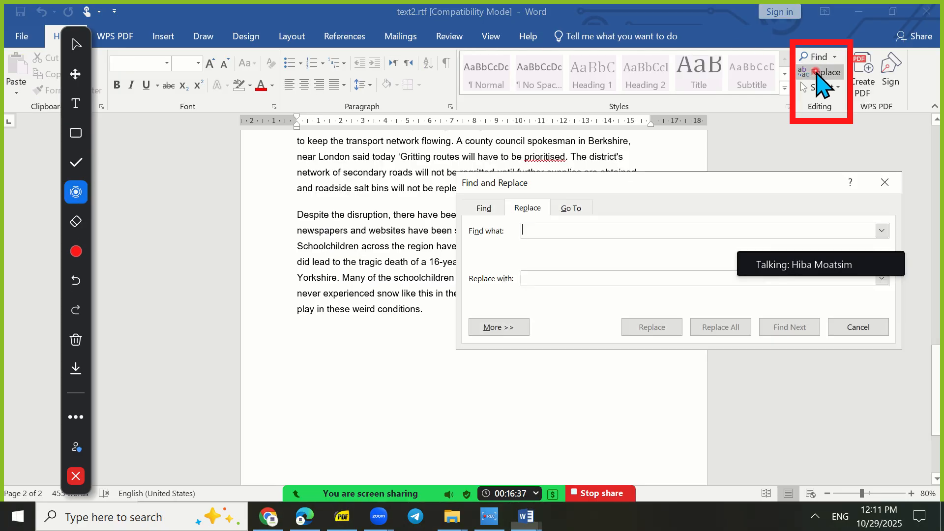
pyautogui.moveTo(647, 184); pyautogui.dragTo(547, 294)
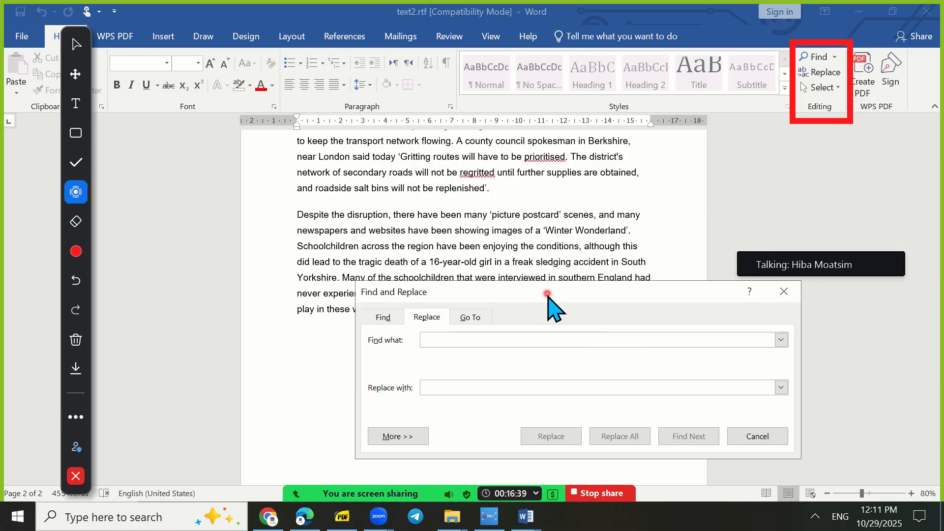
pyautogui.click(343, 518)
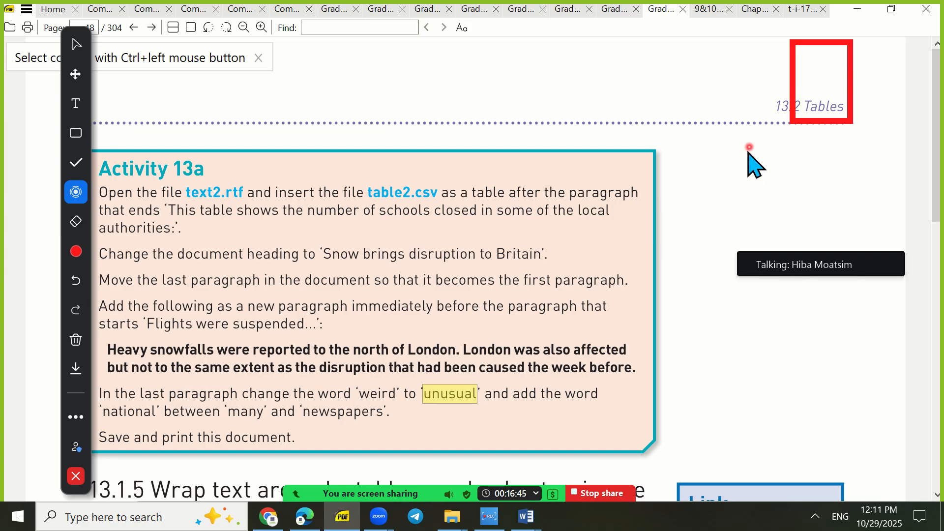
pyautogui.click(860, 7)
pyautogui.write('w')
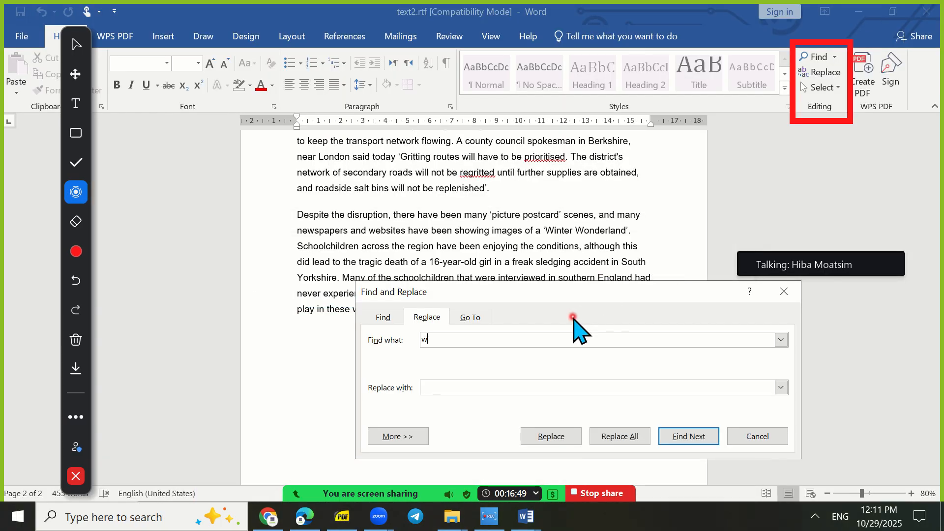
pyautogui.write('eird')
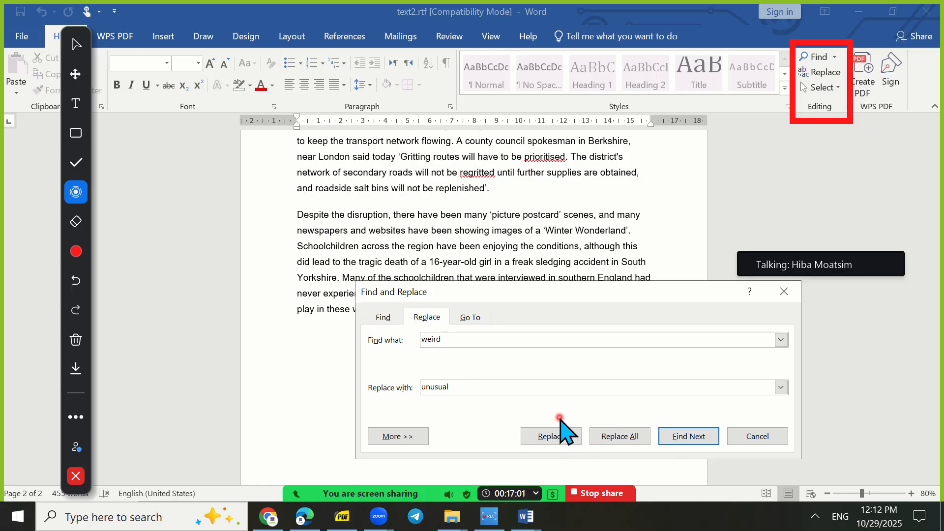
# Replace the occurrence of "weird" in the last paragraph with "unusual", close Find and Replace, and check the replaced word.
pyautogui.click(690, 438)
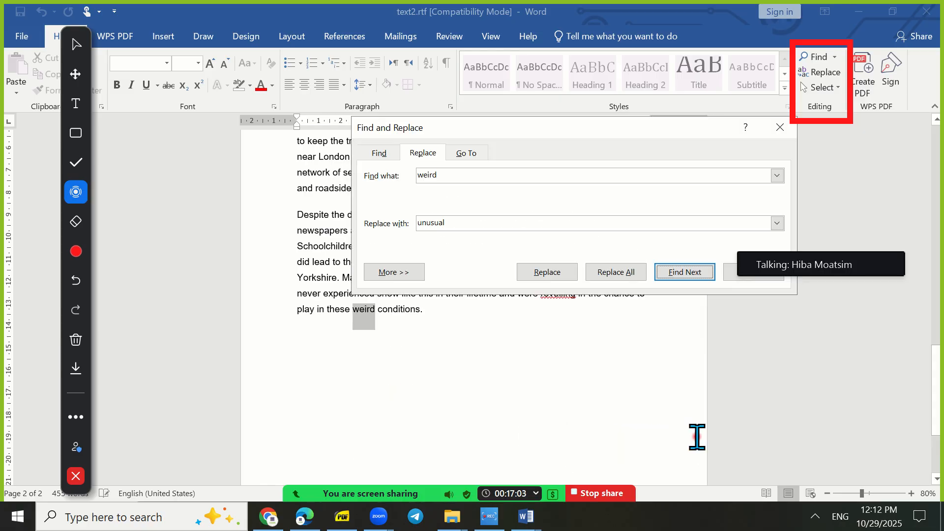
pyautogui.click(547, 273)
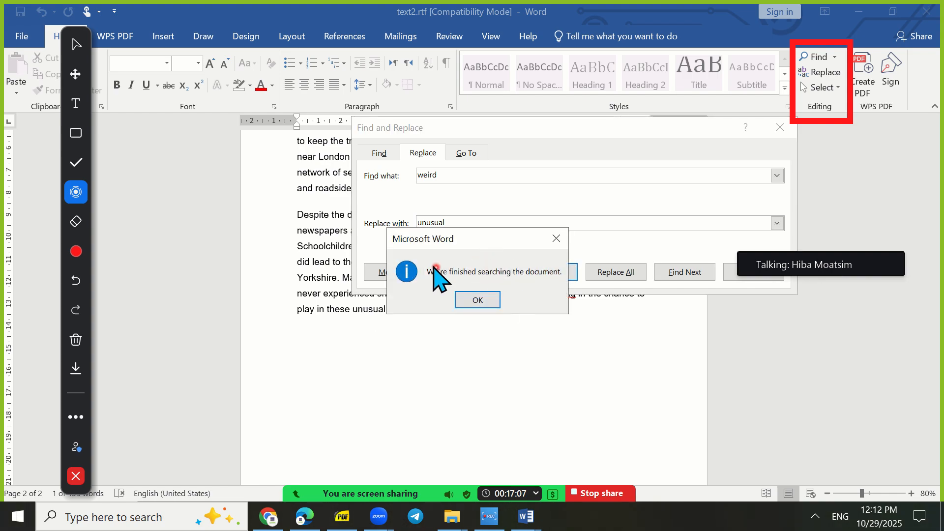
pyautogui.click(480, 301)
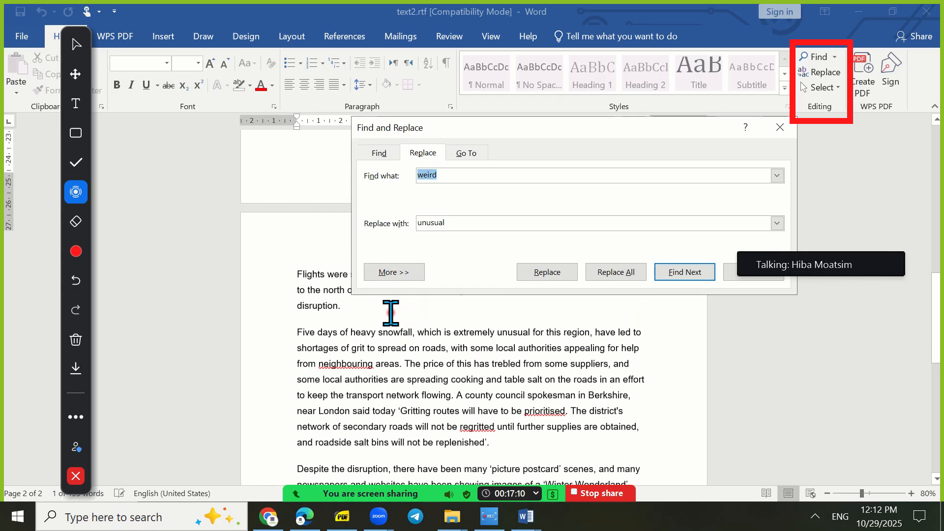
pyautogui.click(733, 273)
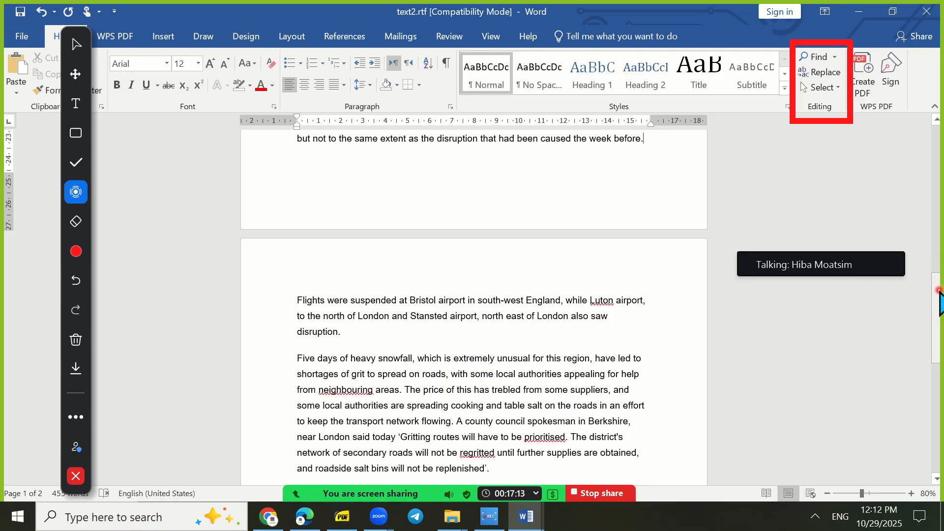
pyautogui.moveTo(937, 315); pyautogui.dragTo(936, 383)
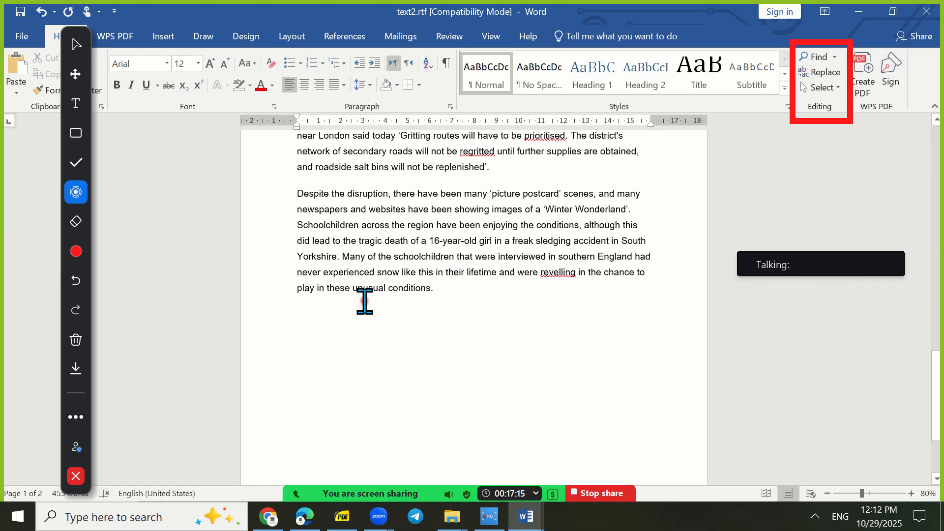
pyautogui.moveTo(354, 289); pyautogui.dragTo(381, 293)
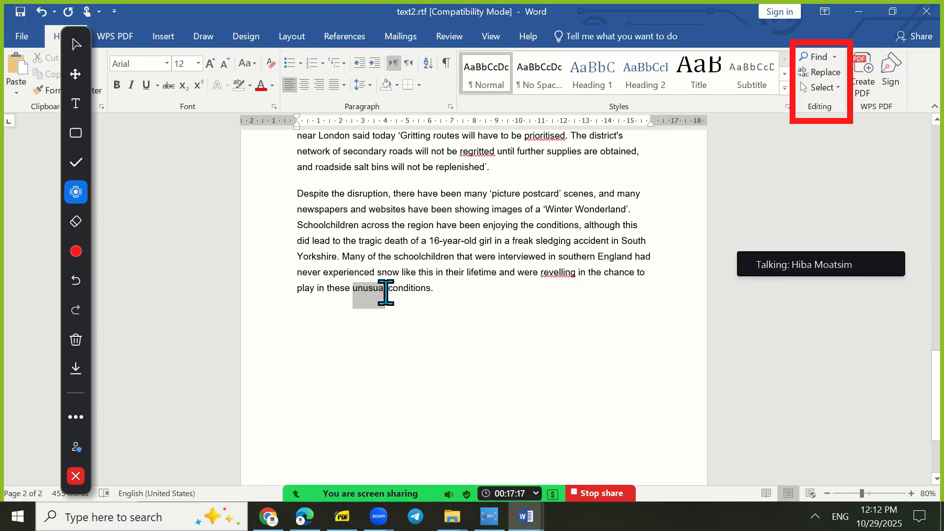
# Check the Activity 13a instructions for the last paragraph in the PDF and return to that paragraph in text2.rtf at 120% zoom.
pyautogui.click(342, 516)
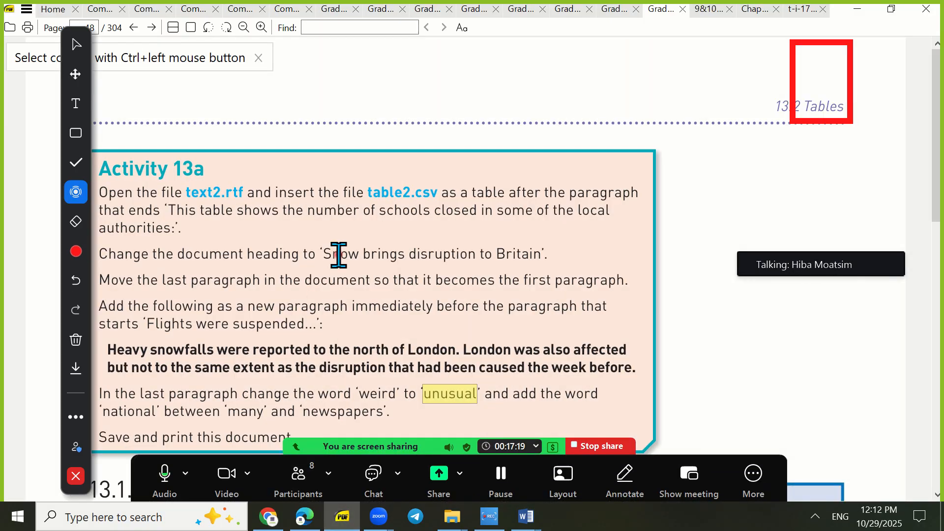
pyautogui.click(338, 255)
pyautogui.moveTo(91, 400); pyautogui.dragTo(30, 400)
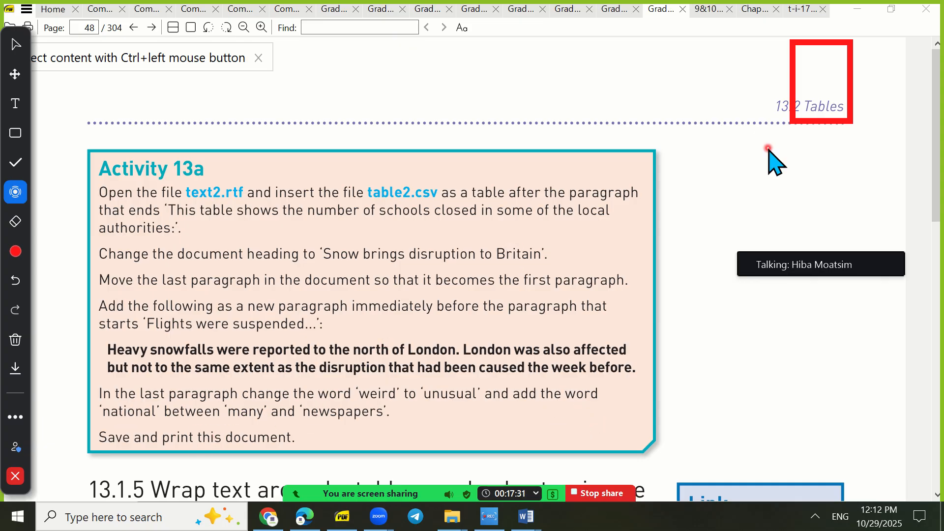
pyautogui.click(860, 7)
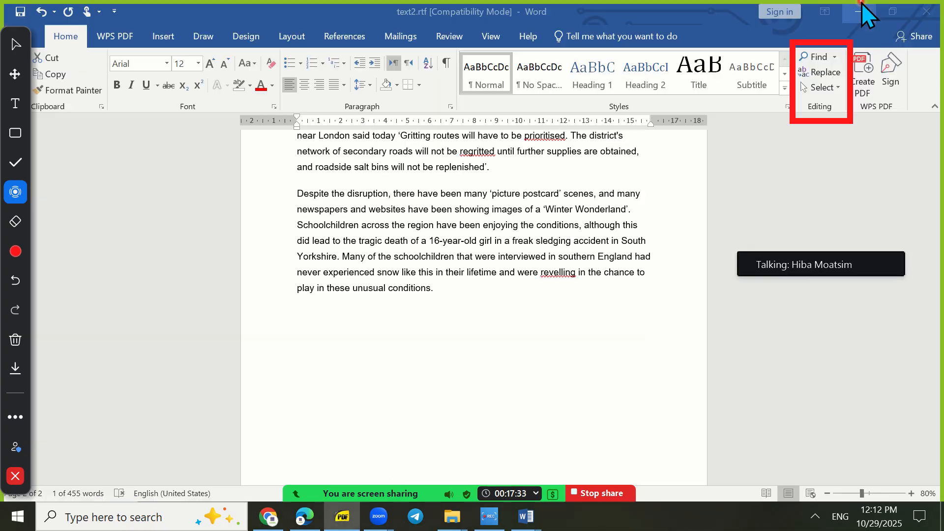
pyautogui.click(403, 323)
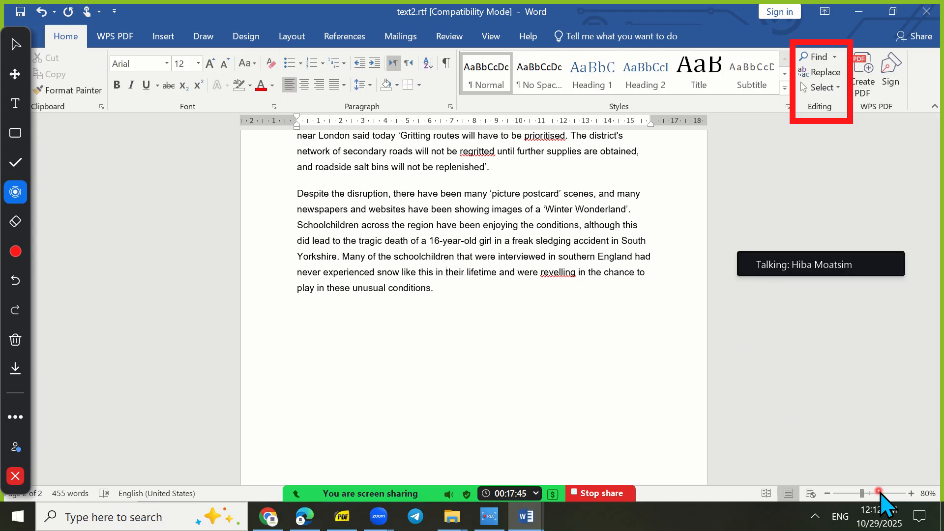
pyautogui.click(911, 493)
pyautogui.click(911, 494)
pyautogui.click(911, 493)
pyautogui.click(911, 493)
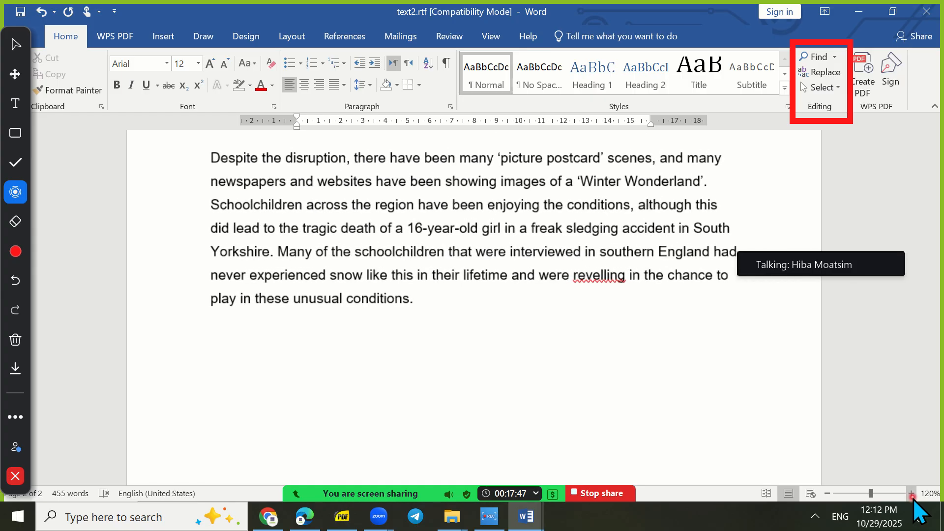
pyautogui.moveTo(941, 408); pyautogui.dragTo(941, 400)
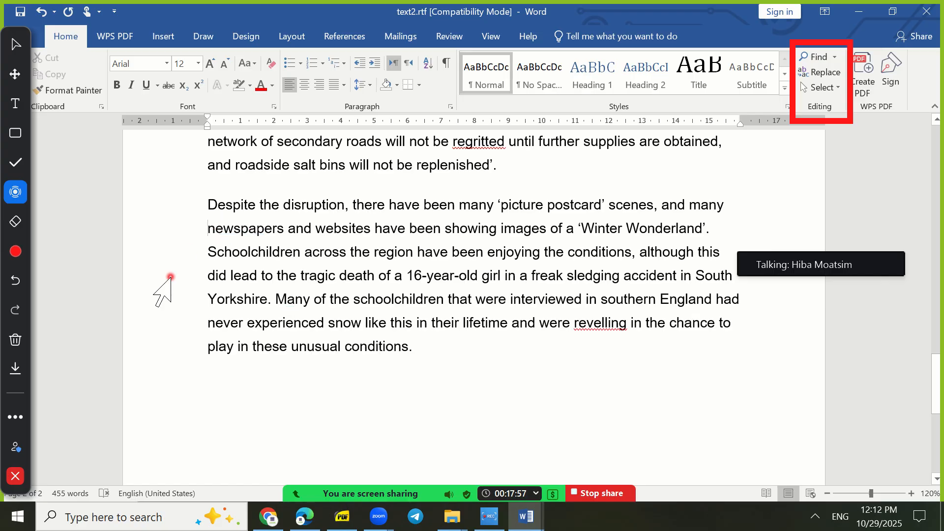
pyautogui.write('unusual')
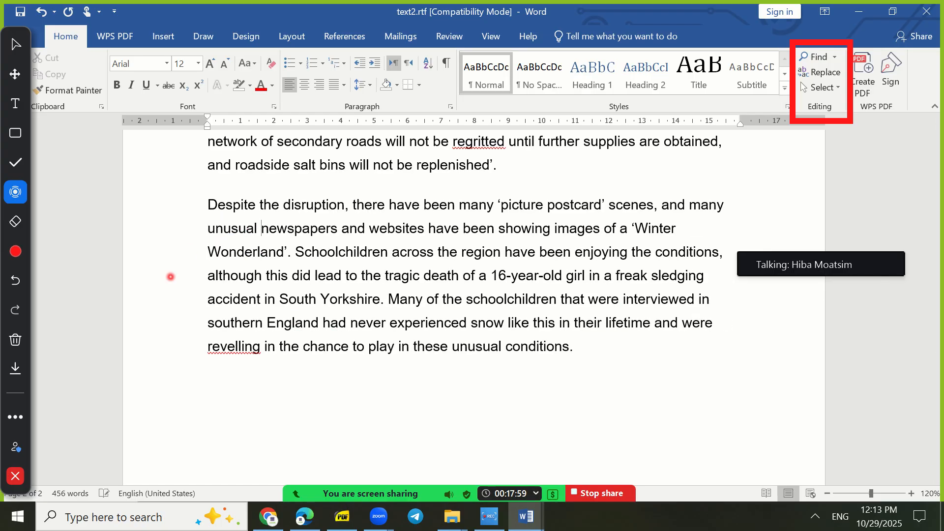
pyautogui.press('BackSpace')
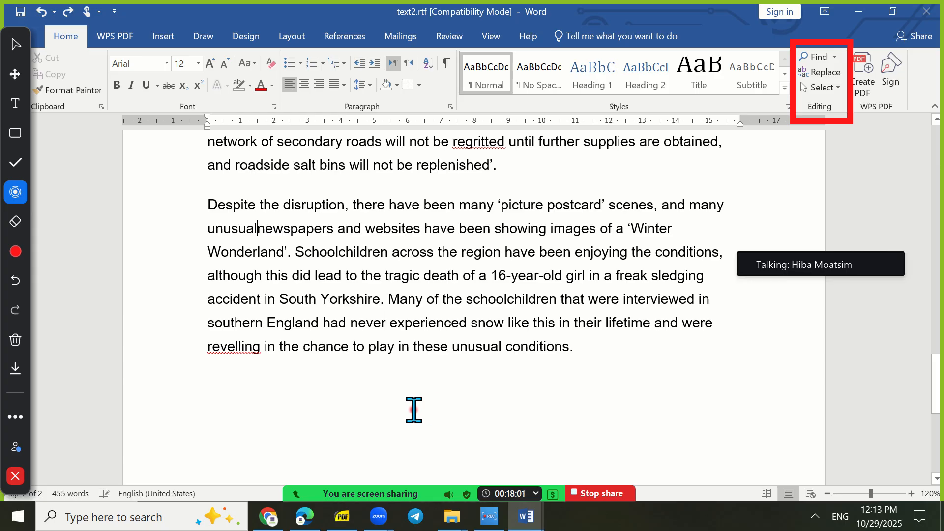
pyautogui.hotkey('ctrl', 'BackSpace')
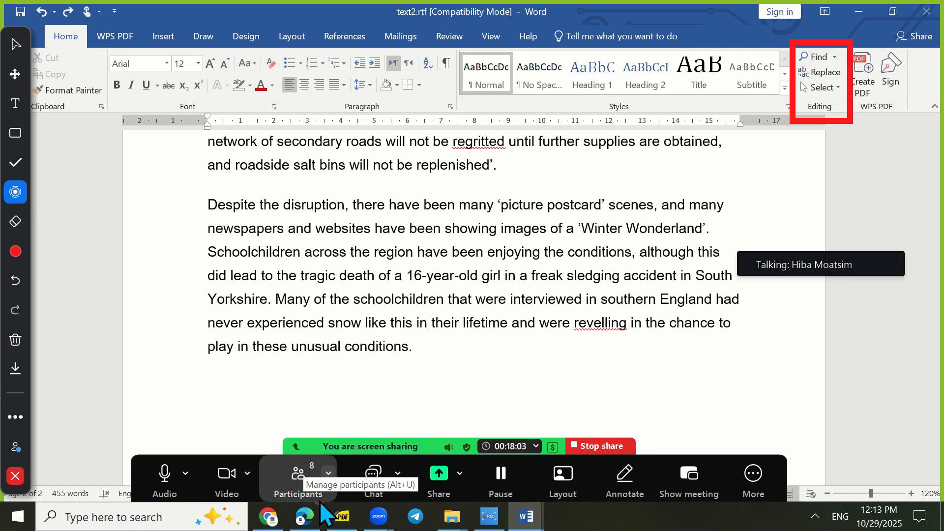
# Copy the word "national" from the Activity 13a instructions in the PDF and return to text2.rtf.
pyautogui.click(342, 517)
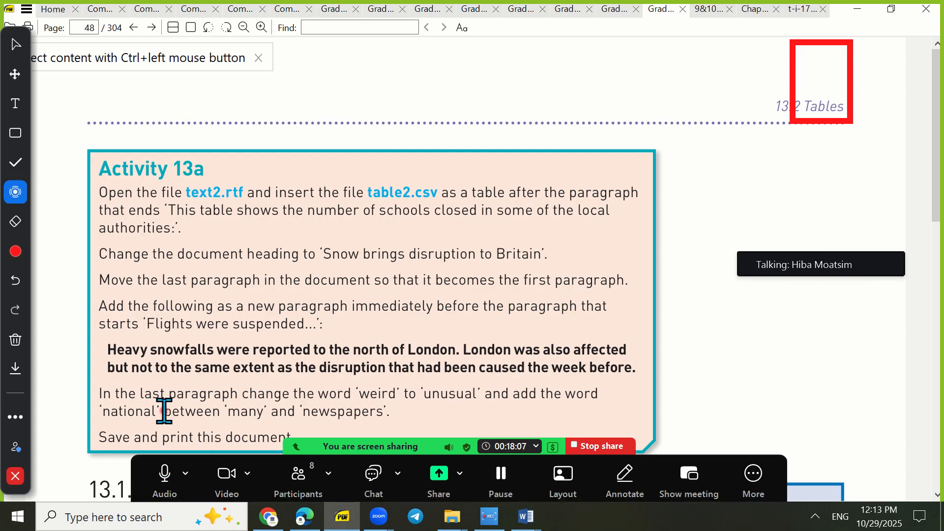
pyautogui.moveTo(157, 412); pyautogui.dragTo(102, 411)
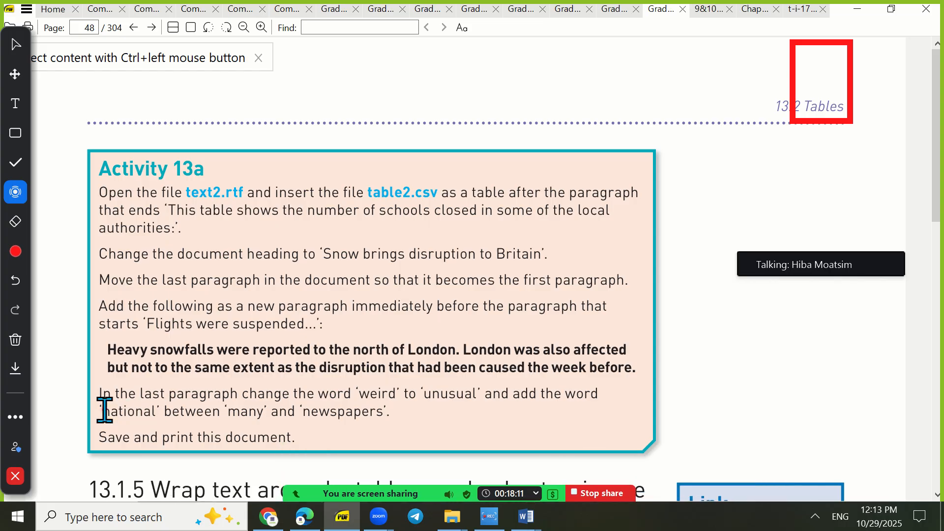
pyautogui.rightClick(148, 412)
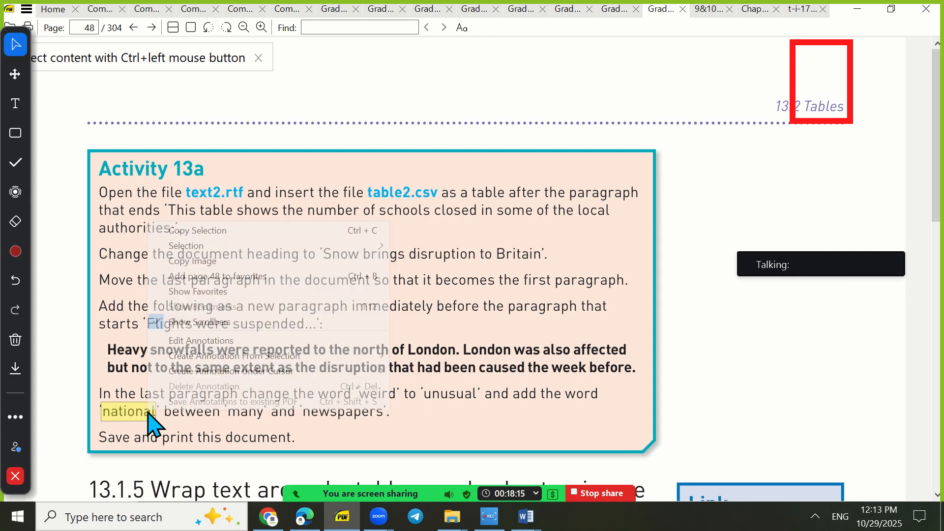
pyautogui.click(253, 241)
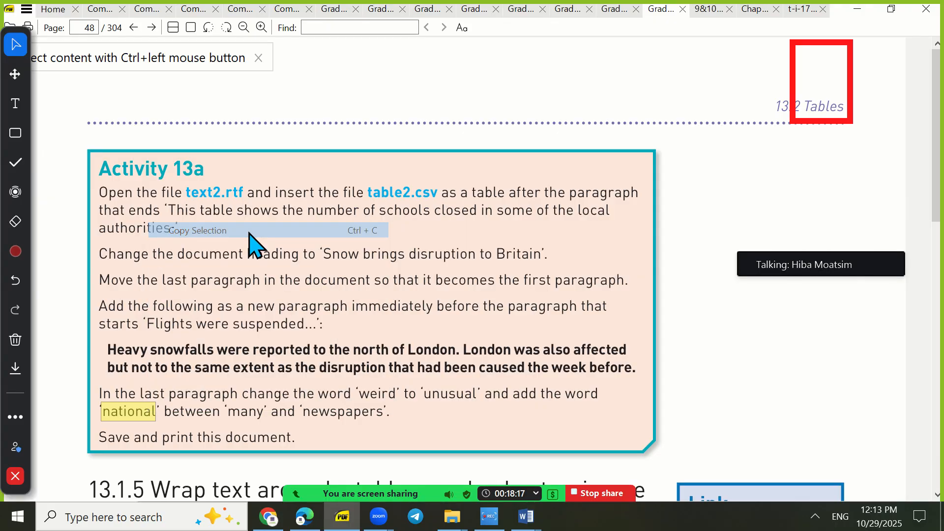
pyautogui.click(857, 9)
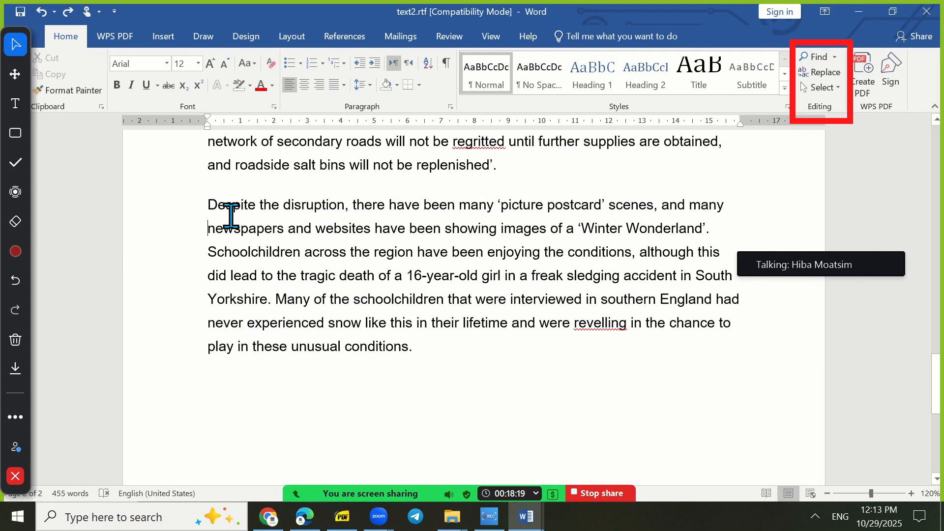
# Insert "national" between "many" and "newspapers" in the last paragraph and check the remaining instructions in the PDF.
pyautogui.click(209, 228)
pyautogui.hotkey('ctrl', 'v')
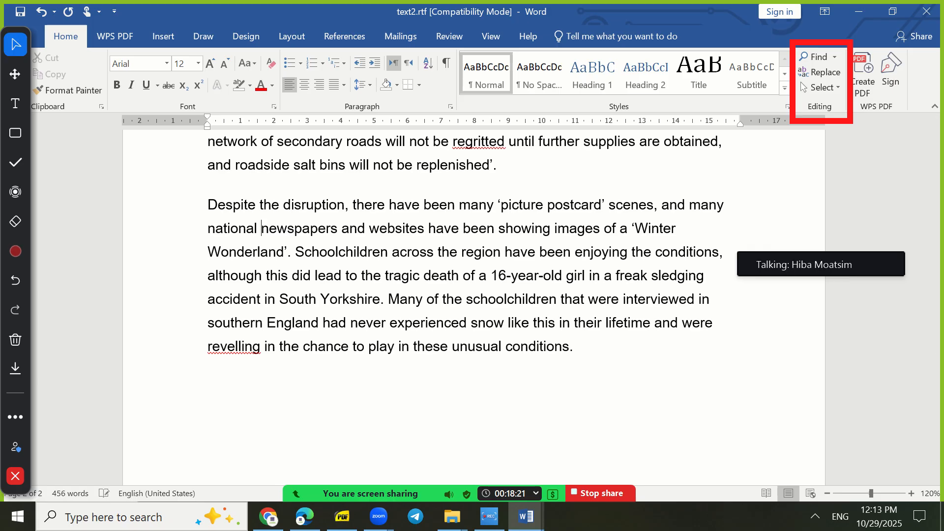
pyautogui.click(341, 517)
pyautogui.click(288, 362)
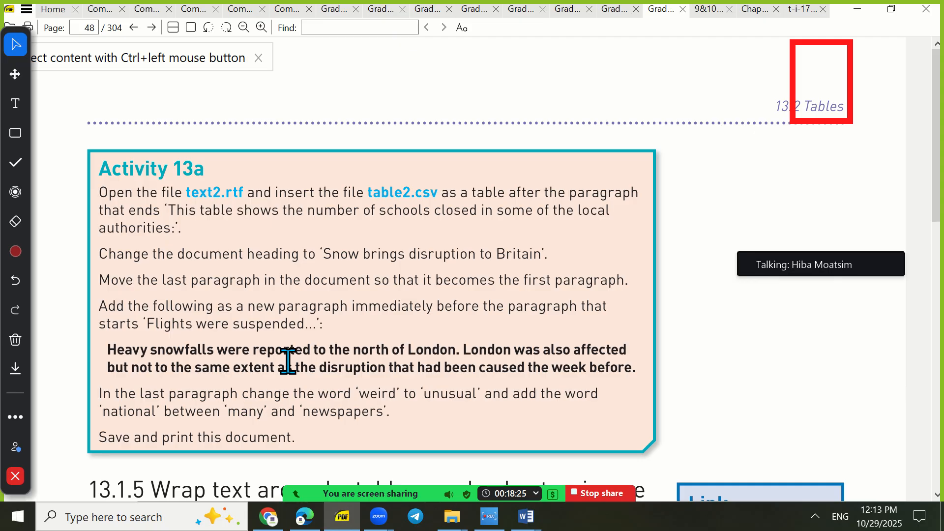
pyautogui.click(861, 7)
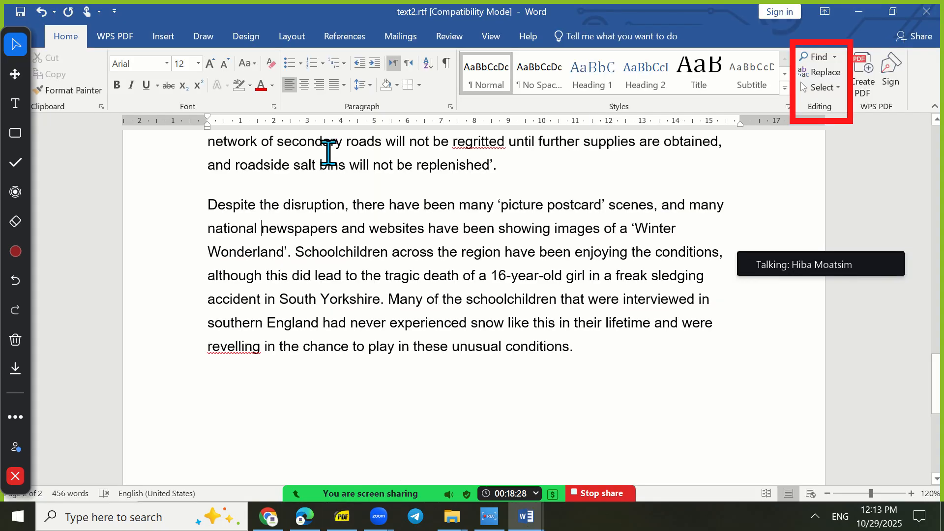
# Start saving a copy of text2.rtf to the Chapter 13 folder on this PC.
pyautogui.click(827, 493)
pyautogui.click(827, 493)
pyautogui.click(827, 493)
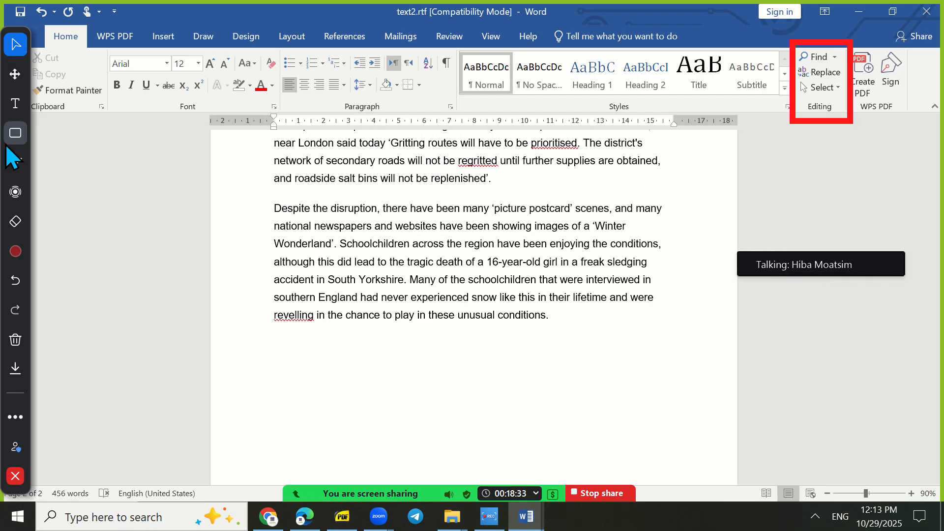
pyautogui.moveTo(7, 160); pyautogui.dragTo(379, 159)
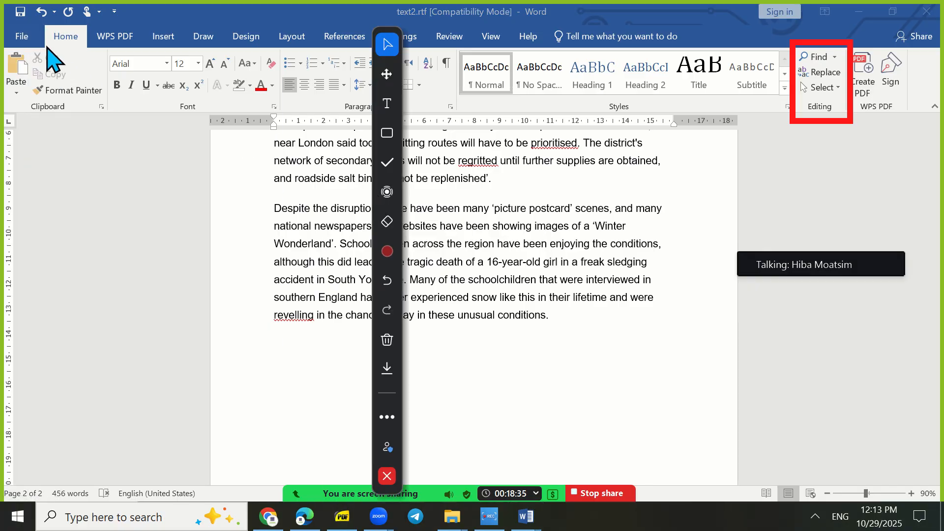
pyautogui.click(23, 41)
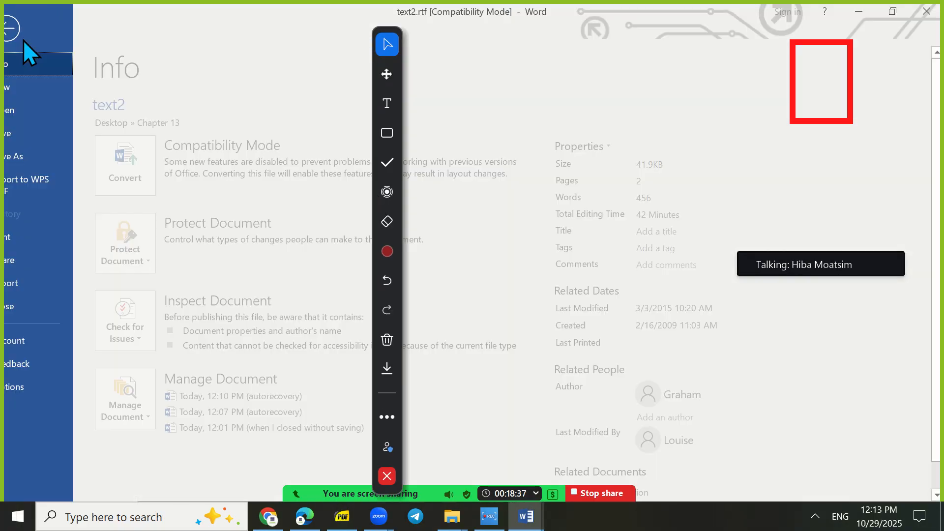
pyautogui.click(40, 157)
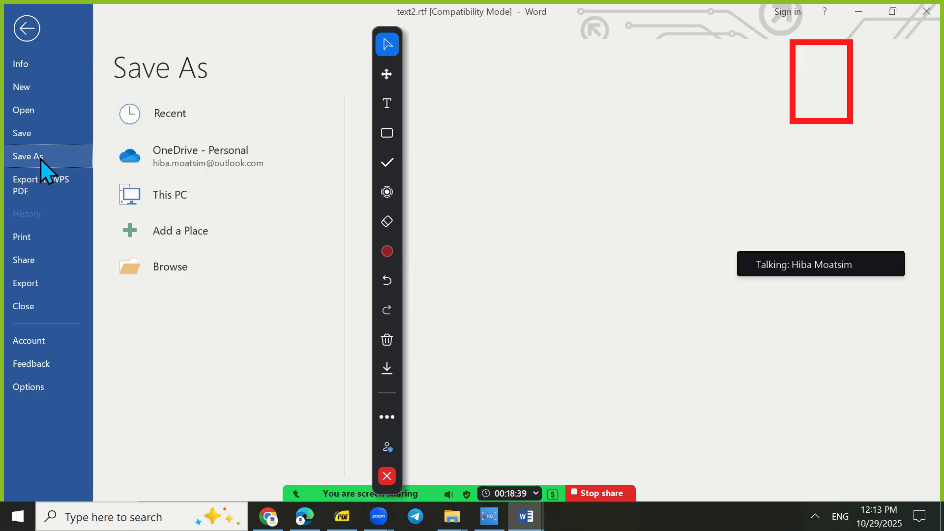
pyautogui.moveTo(390, 221)
pyautogui.mouseDown()
pyautogui.moveTo(278, 252)
pyautogui.moveTo(116, 271)
pyautogui.mouseUp()
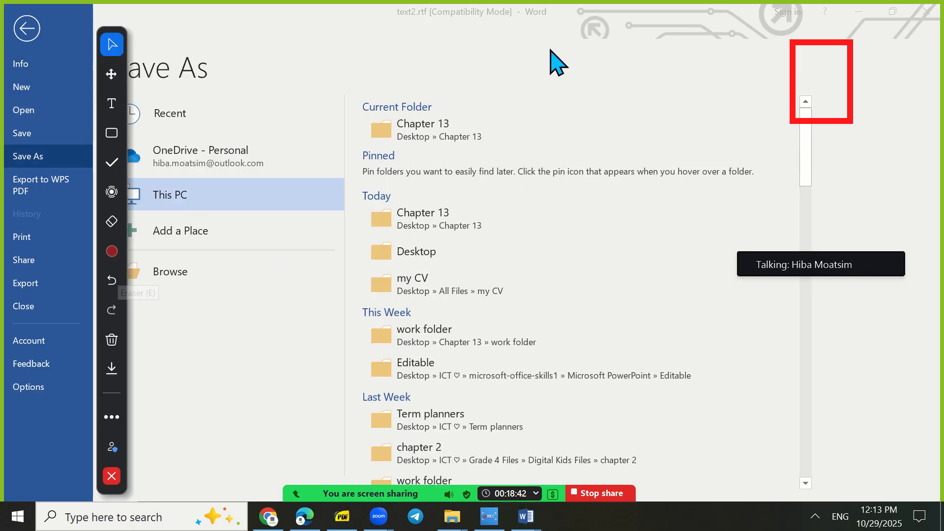
pyautogui.click(426, 128)
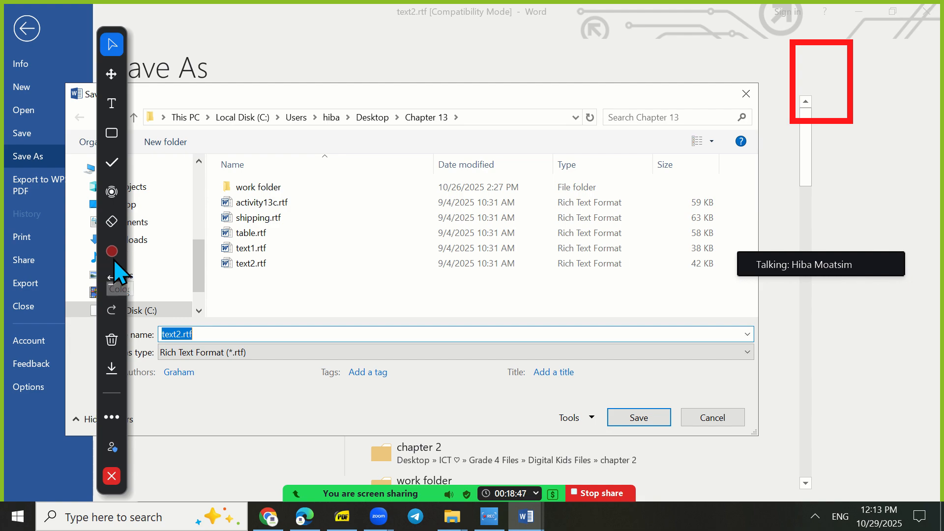
# Save the document as Activity13a in Rich Text Format inside the work folder of Chapter 13.
pyautogui.moveTo(116, 271); pyautogui.dragTo(22, 290)
pyautogui.click(262, 189)
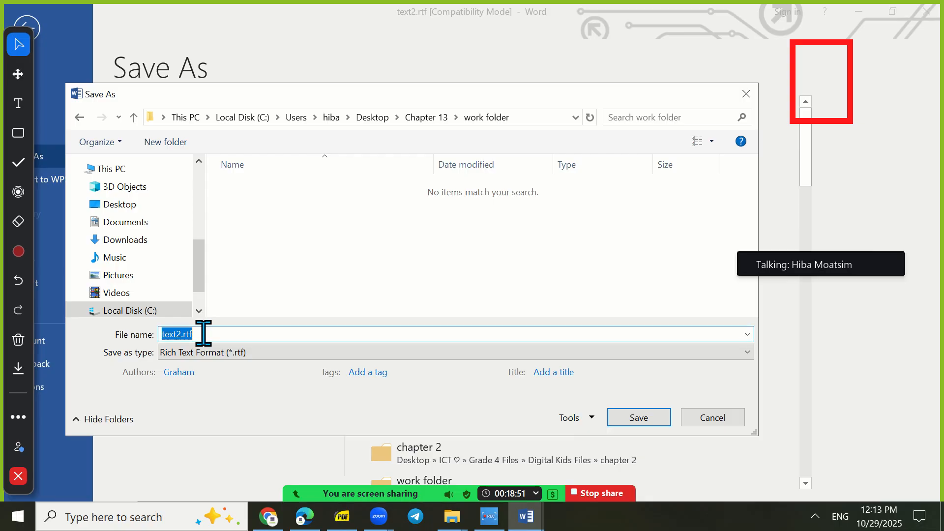
pyautogui.write('Act')
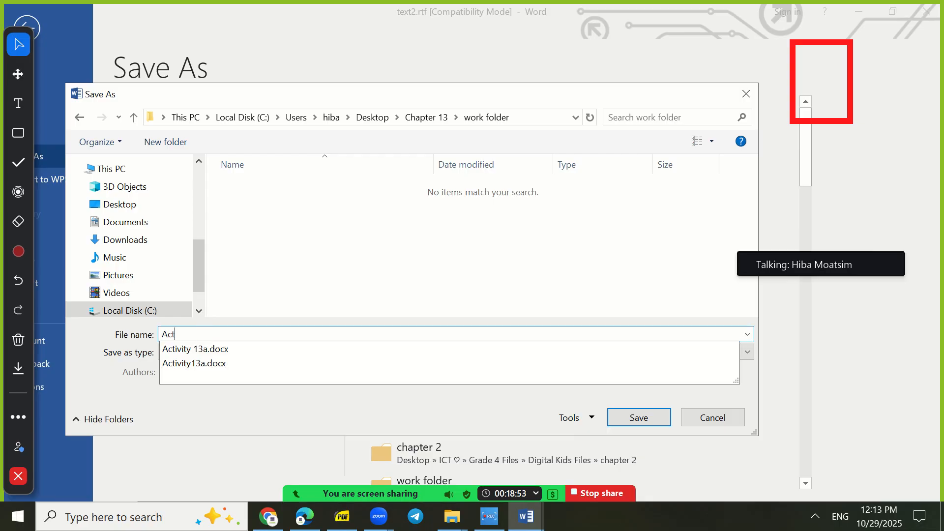
pyautogui.write('ivity13a')
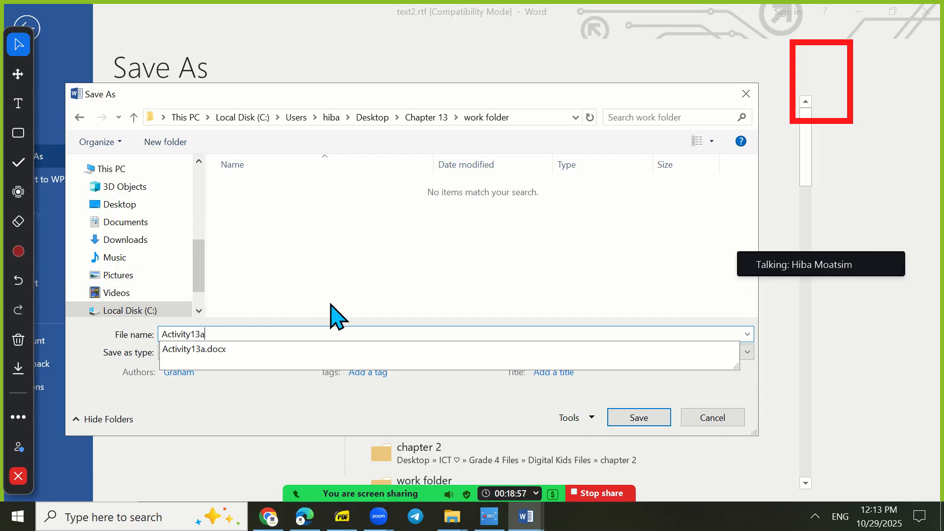
pyautogui.press('Escape')
pyautogui.click(654, 419)
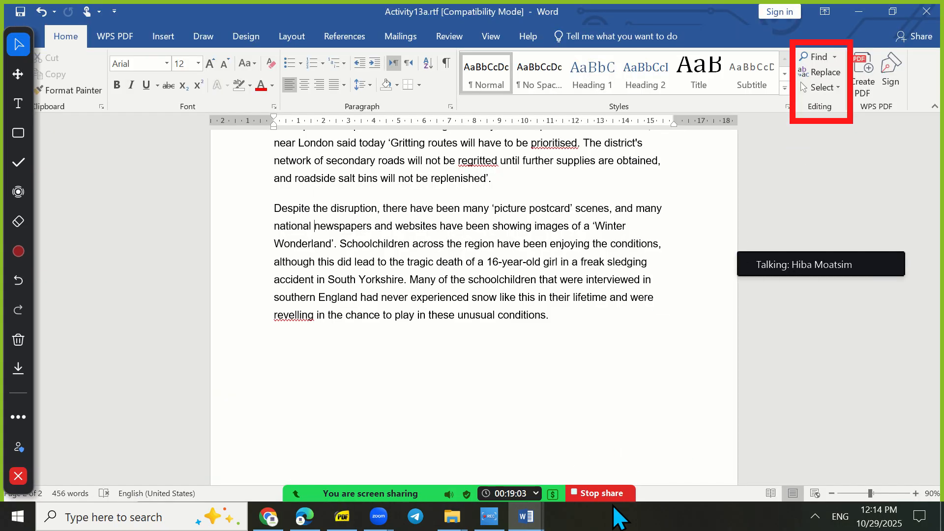
# Check the final Activity 13a instruction in the PDF and look ahead to Task 13e.
pyautogui.click(357, 518)
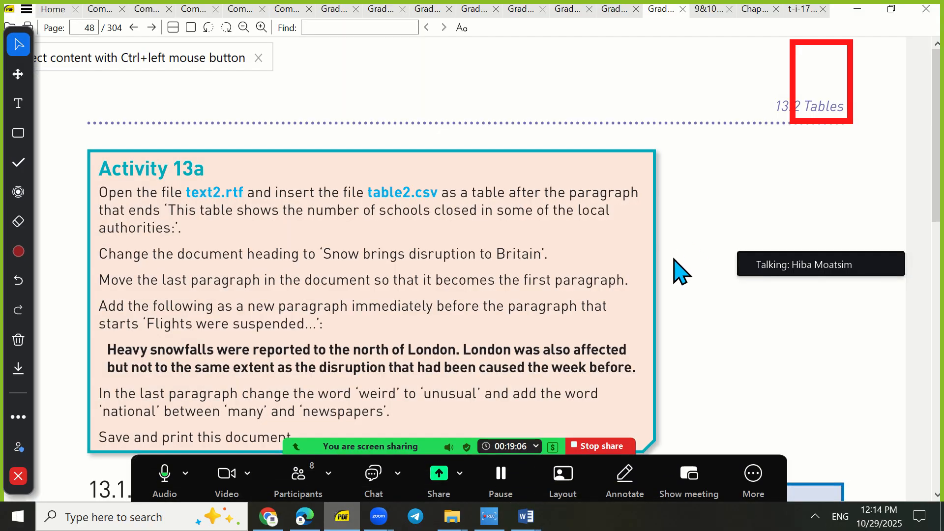
pyautogui.moveTo(939, 170); pyautogui.dragTo(943, 379)
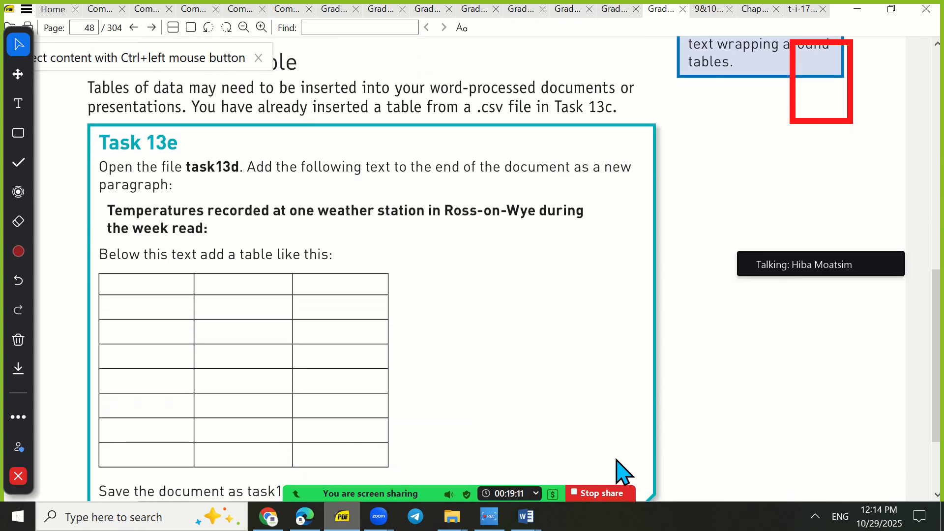
# Stop sharing the screen in Zoom and start all screens mode with participants allowed to view shares.
pyautogui.moveTo(393, 488)
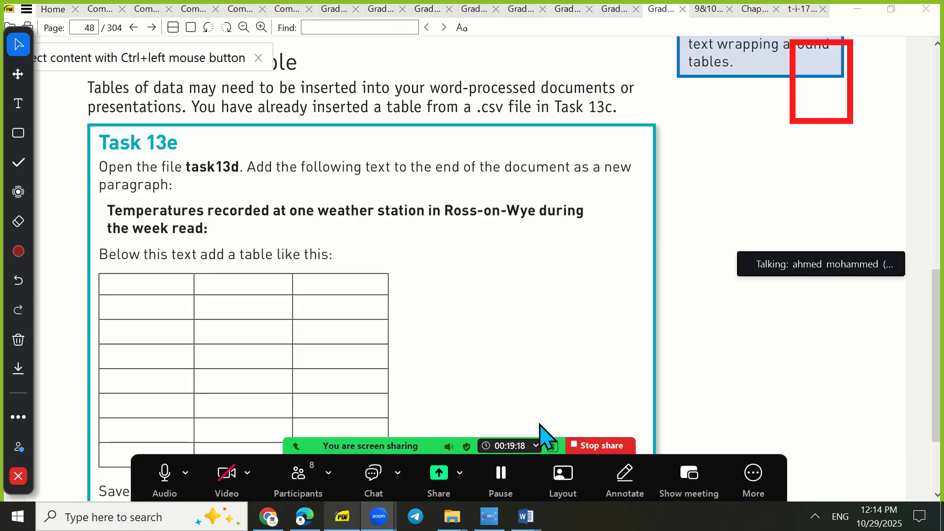
pyautogui.click(590, 450)
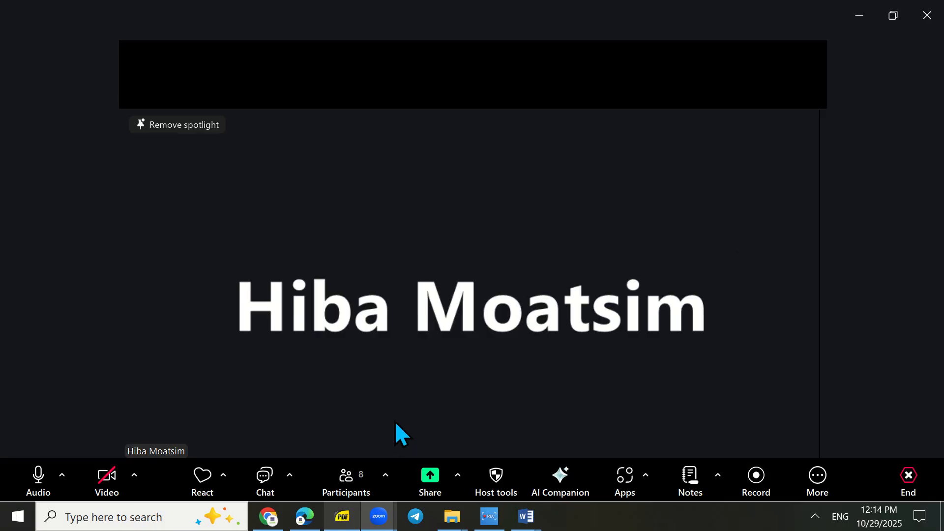
pyautogui.click(459, 475)
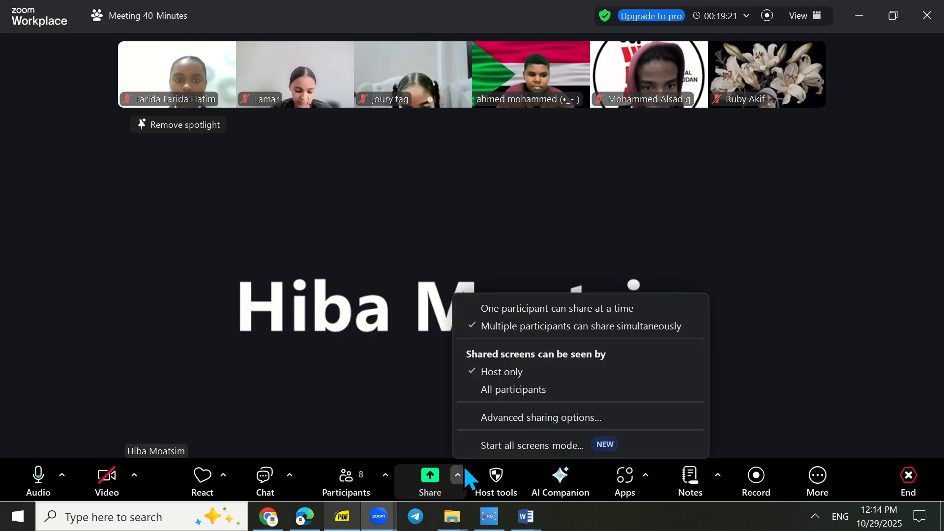
pyautogui.click(494, 449)
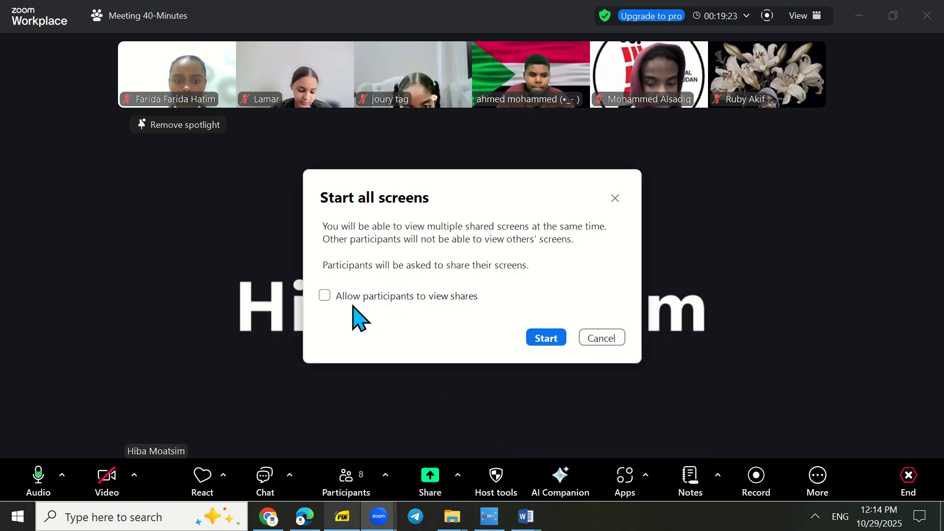
pyautogui.click(325, 295)
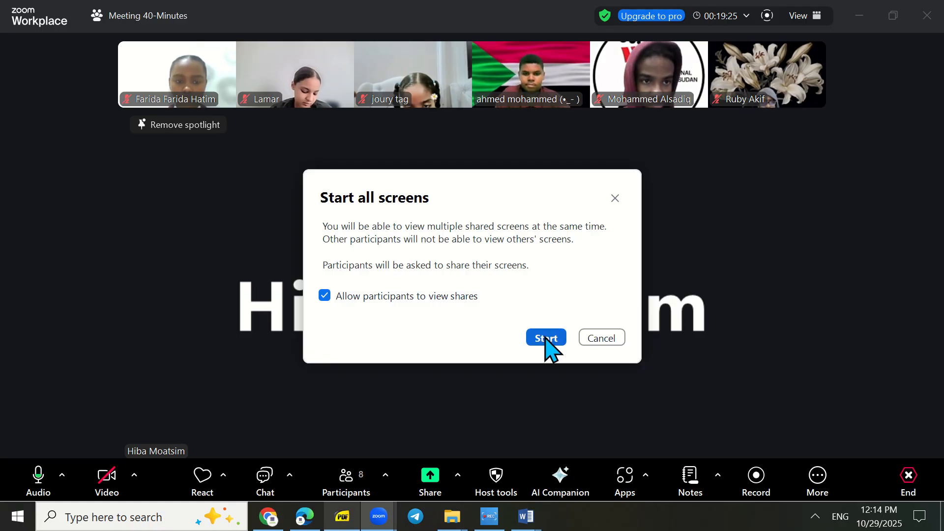
pyautogui.click(546, 339)
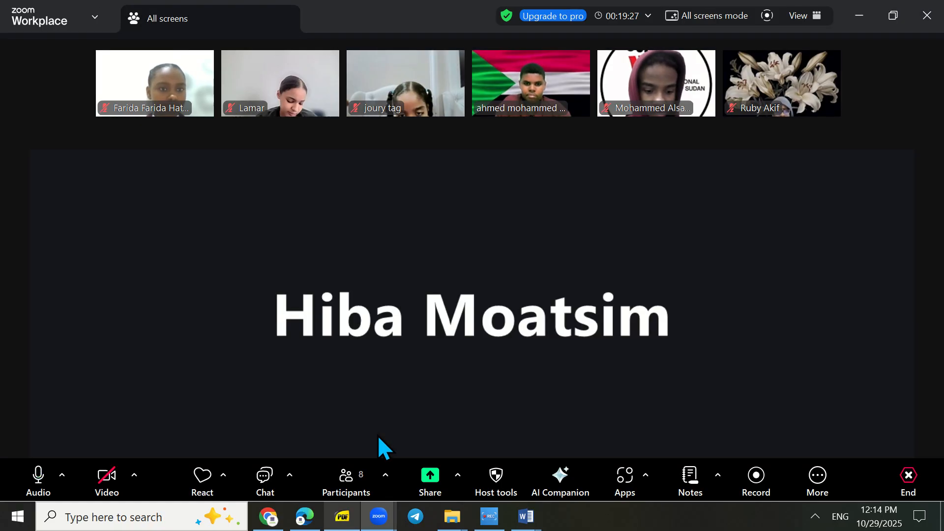
# Show the participants list and enlarge the third and second shared screens one after the other to check the students' table work.
pyautogui.click(352, 472)
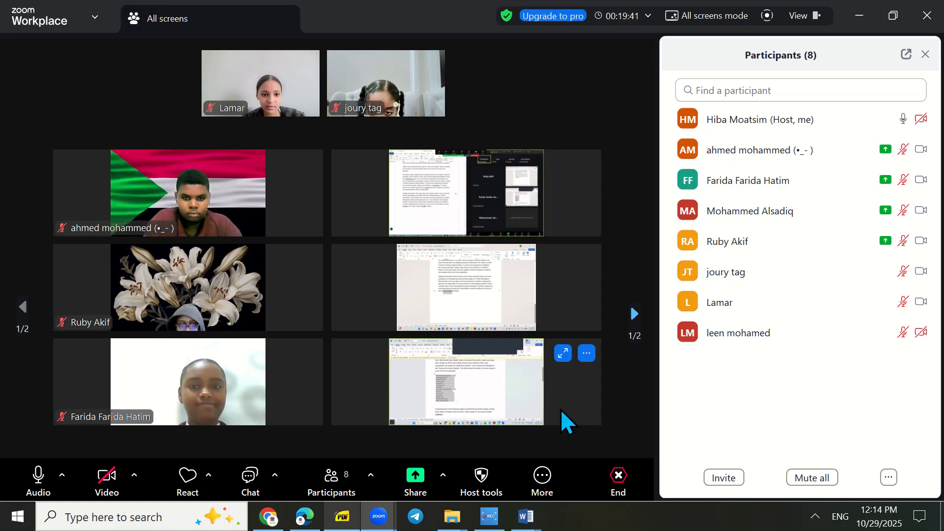
pyautogui.click(562, 353)
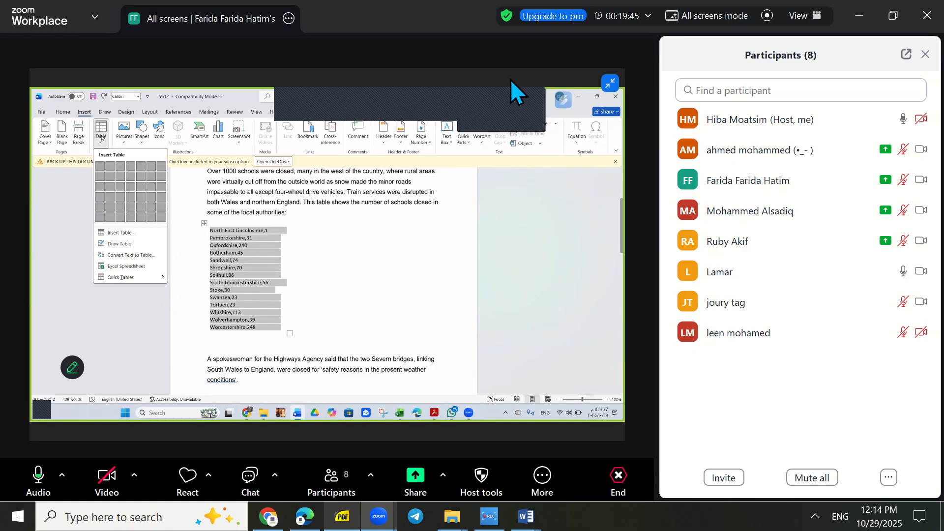
pyautogui.click(610, 84)
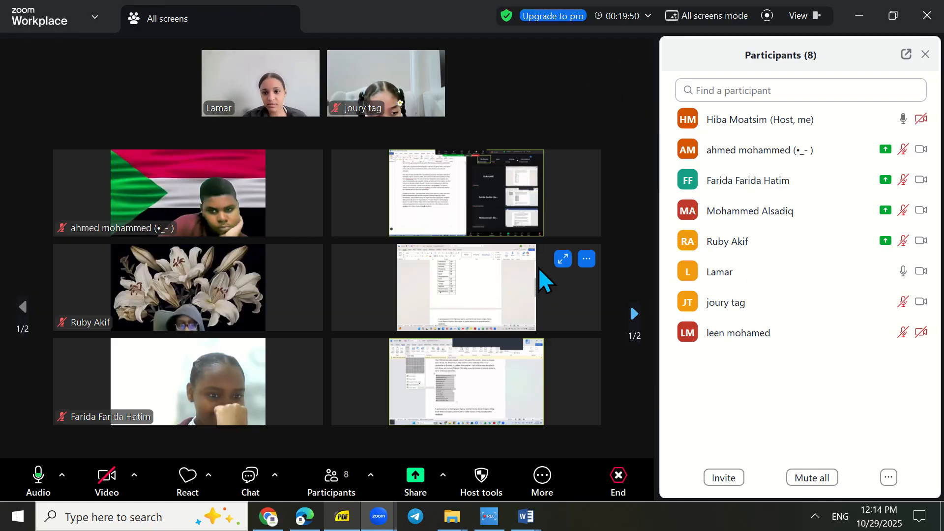
pyautogui.click(562, 258)
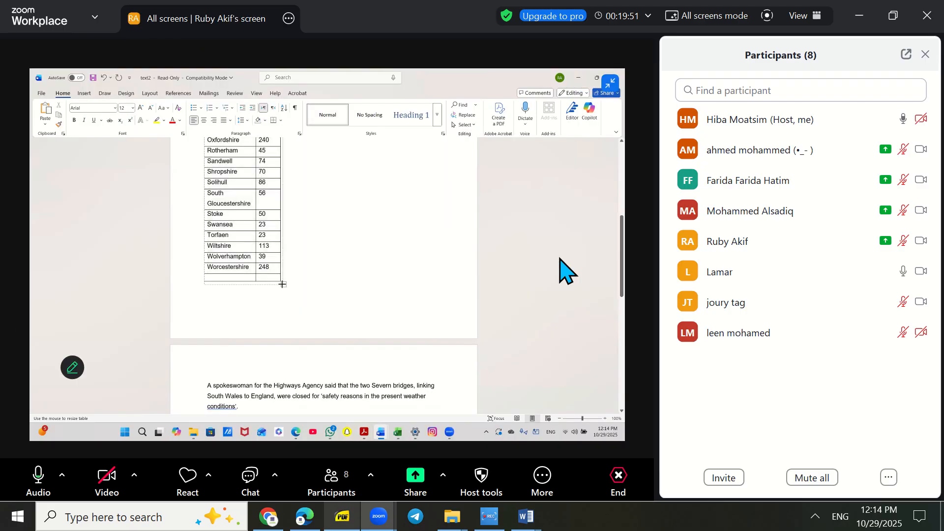
pyautogui.click(609, 86)
# Enlarge the first shared screen, followed by the third one on page two, to check those students' Activity 13a documents.
pyautogui.moveTo(570, 164)
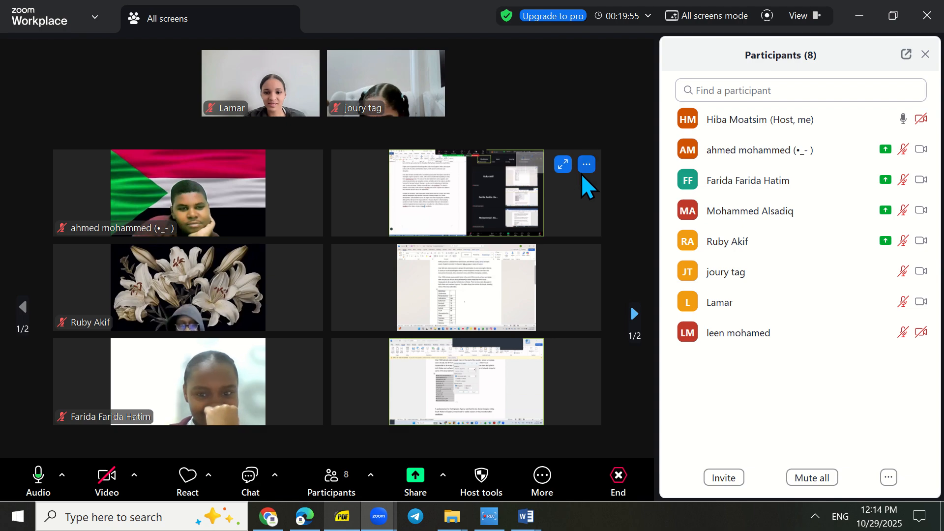
pyautogui.click(562, 165)
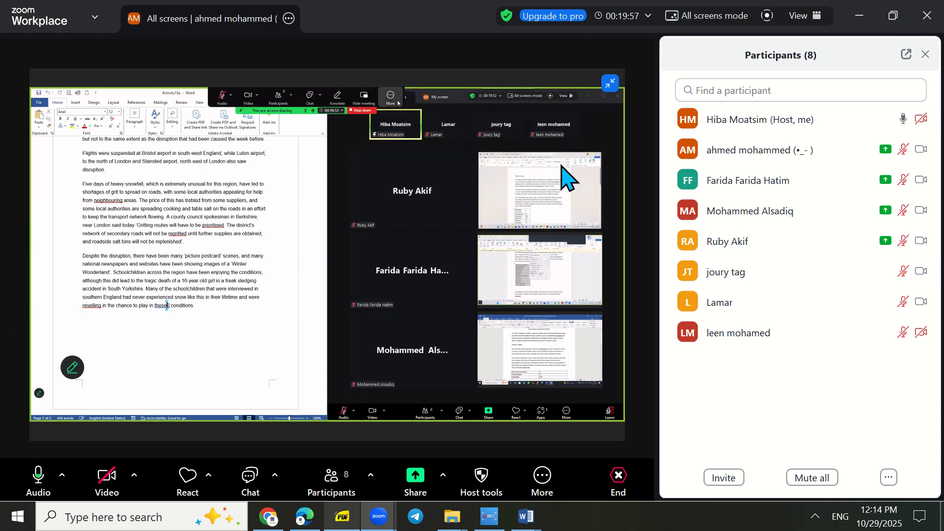
pyautogui.click(610, 85)
pyautogui.click(633, 314)
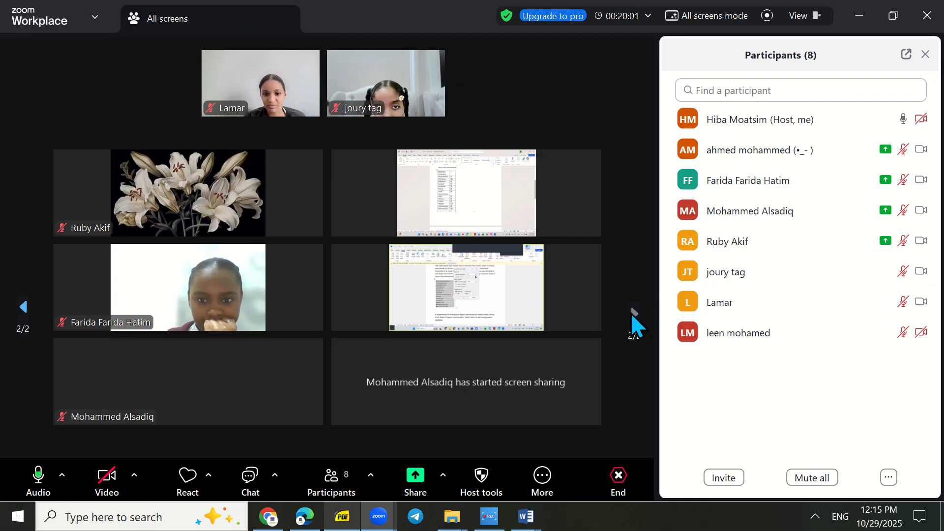
pyautogui.moveTo(562, 377)
pyautogui.click(563, 353)
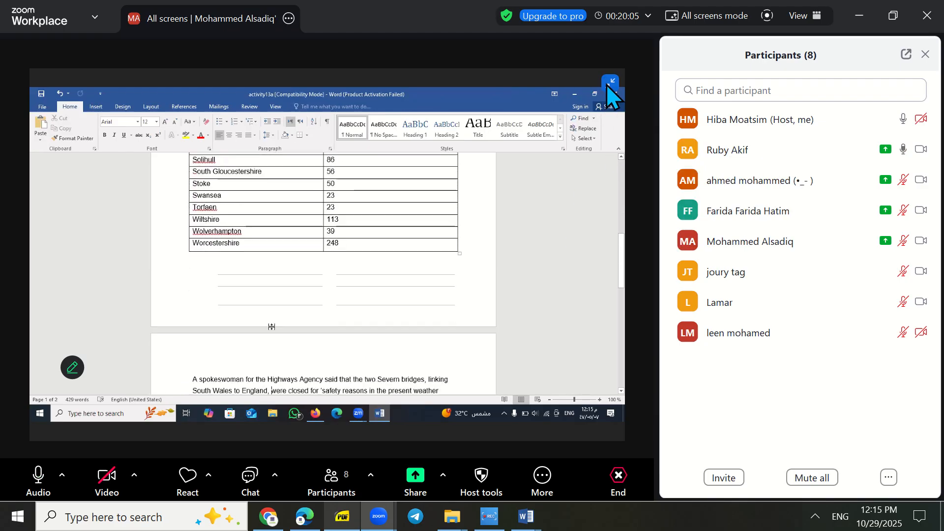
pyautogui.click(610, 85)
# Enlarge the first shared screen on page two to check the student's Save As page, and return to the overview.
pyautogui.moveTo(552, 248)
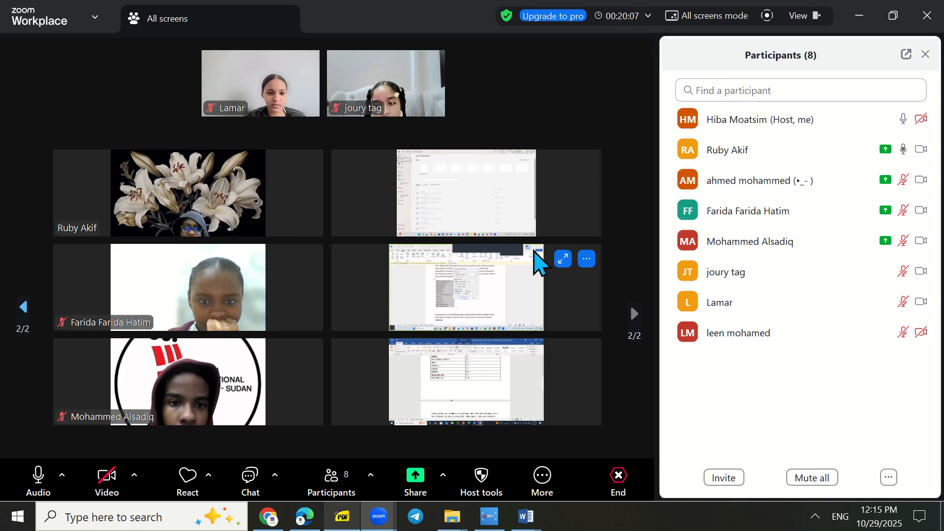
pyautogui.moveTo(554, 181)
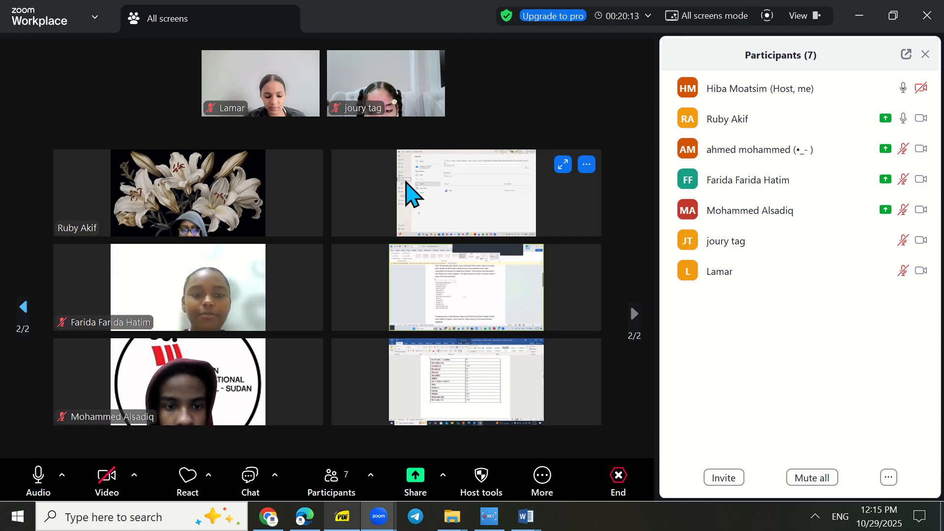
pyautogui.moveTo(422, 69)
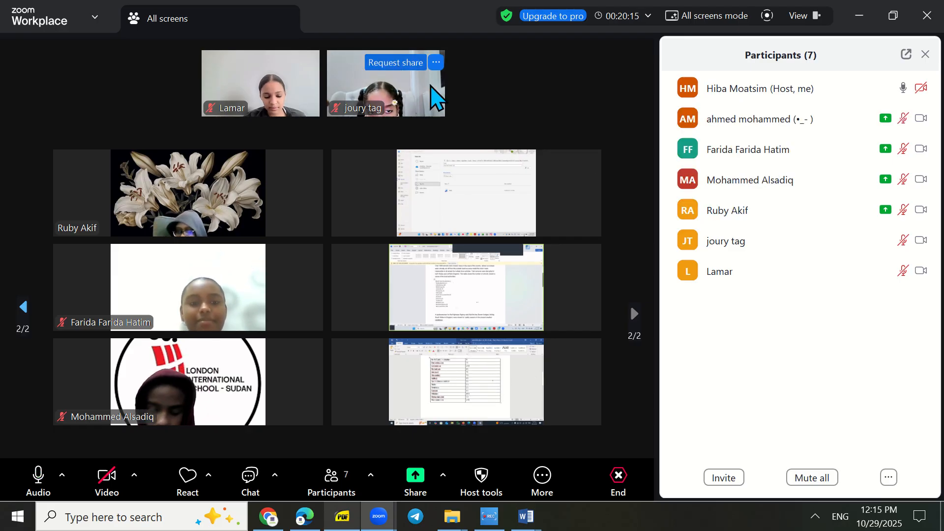
pyautogui.click(564, 164)
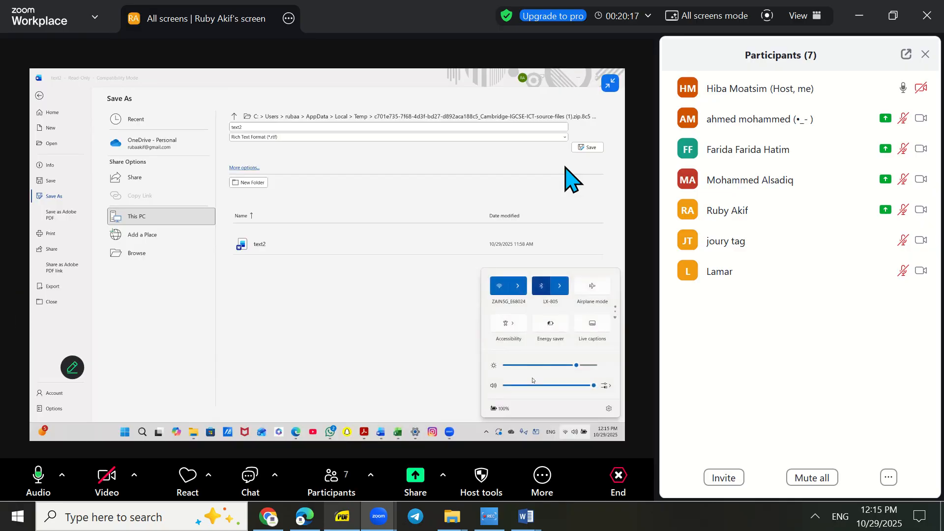
pyautogui.click(610, 84)
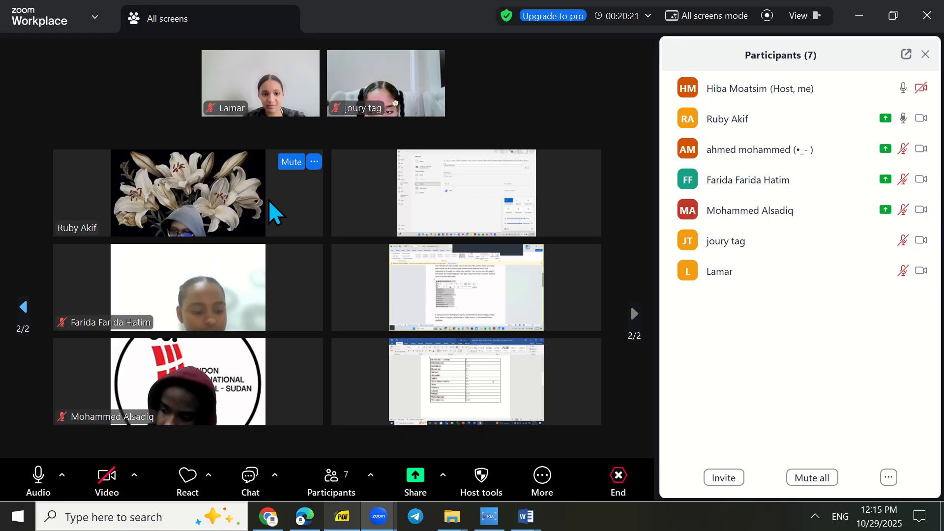